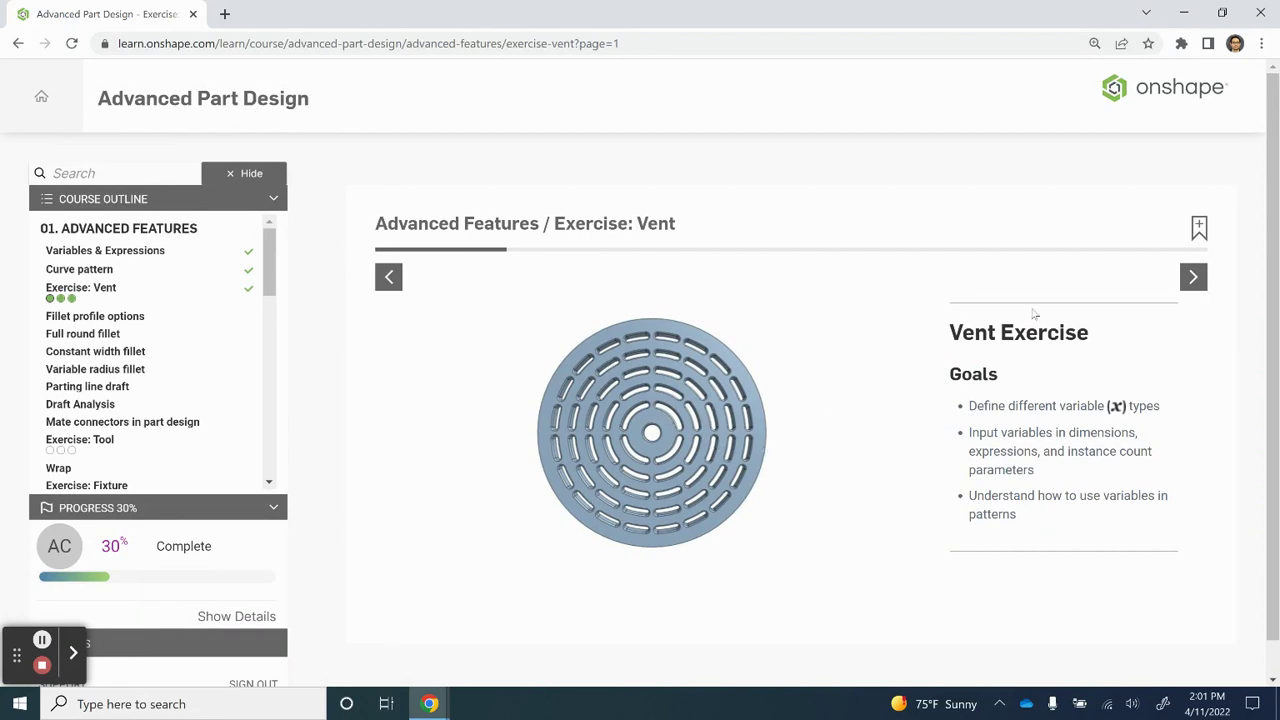
Move the Vent exercise to its Step 1 slide, then switch to the untitled Onshape document
click(1193, 277)
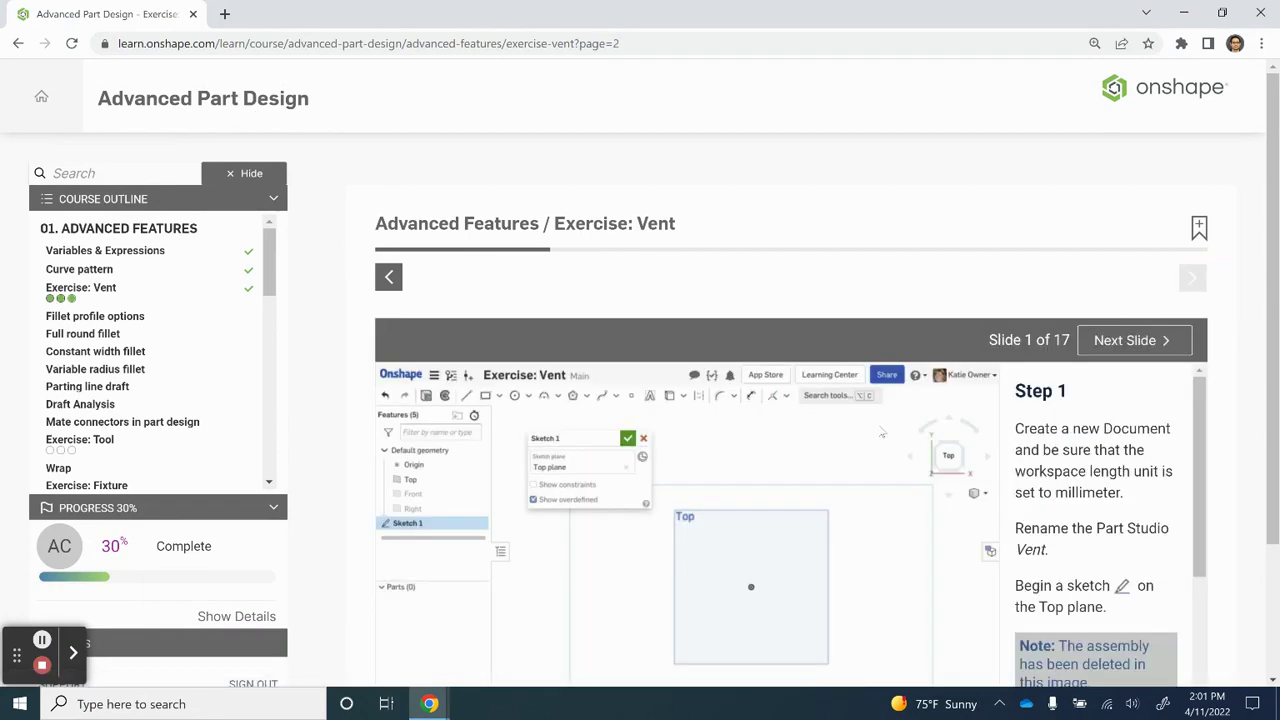
scroll(882, 432, down, 2)
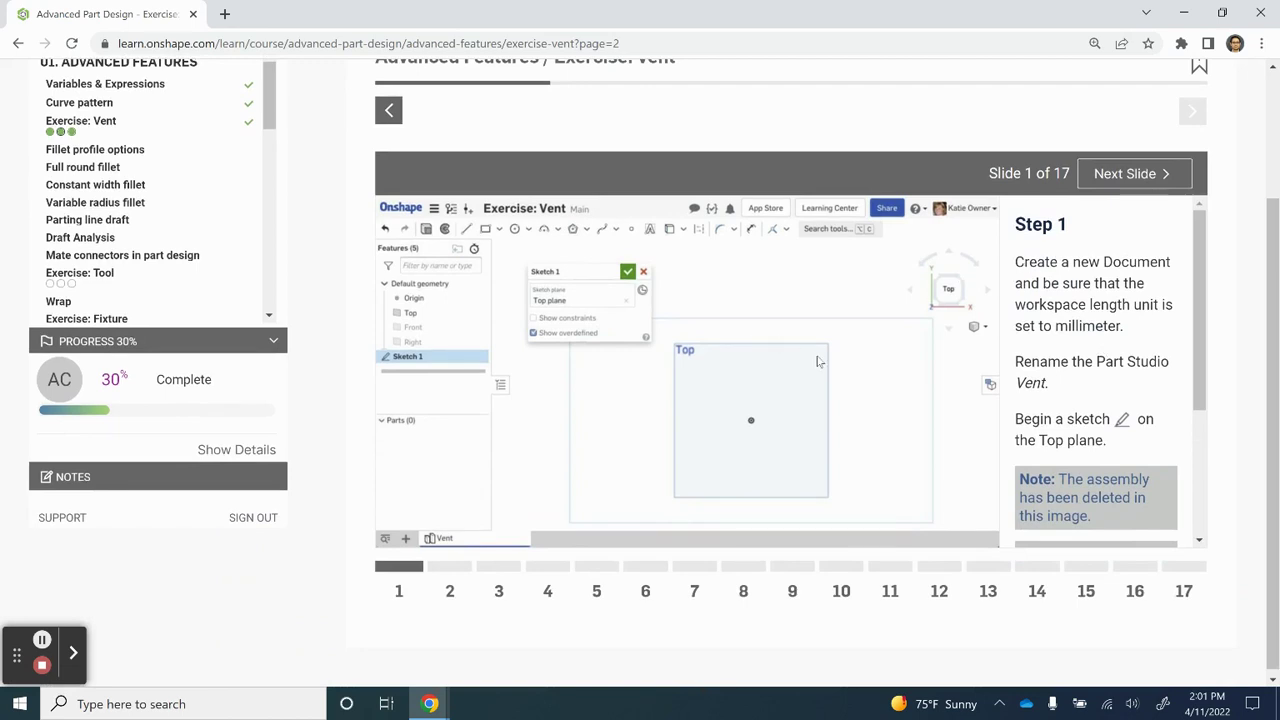
key(alt+Tab)
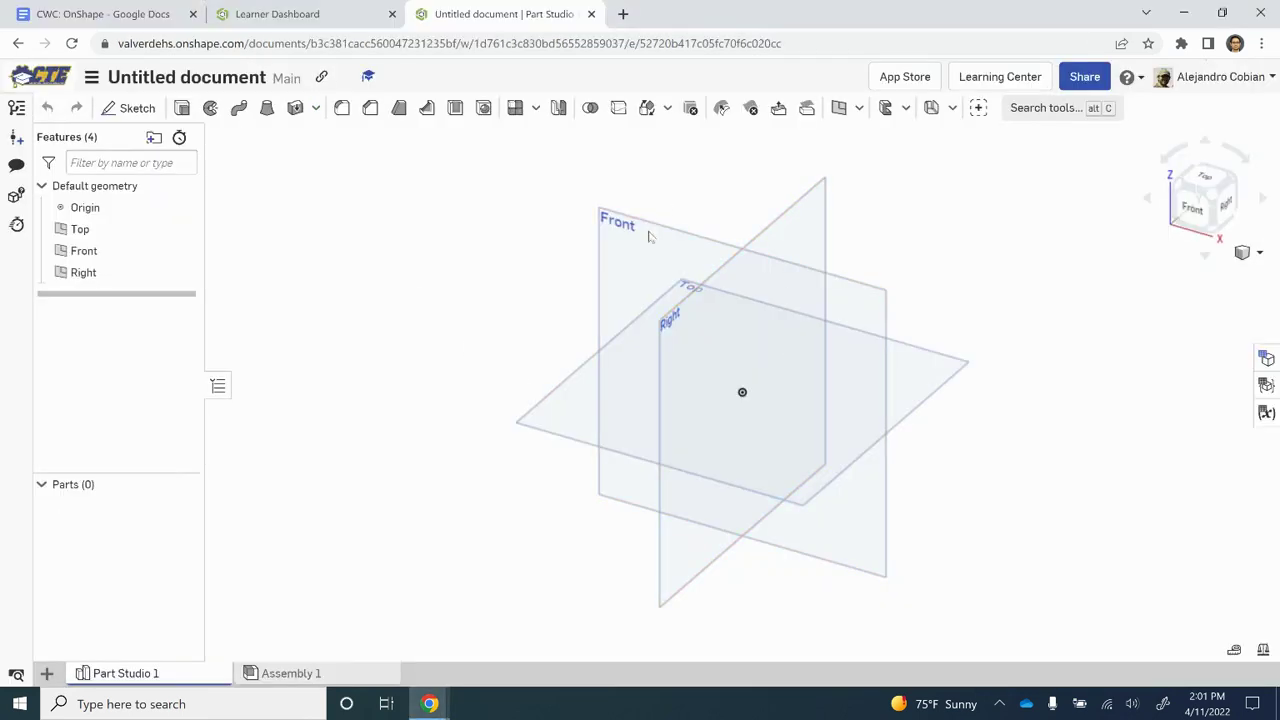
Delete Assembly 1 and rename Part Studio 1 to 'Vent'
right_click(312, 675)
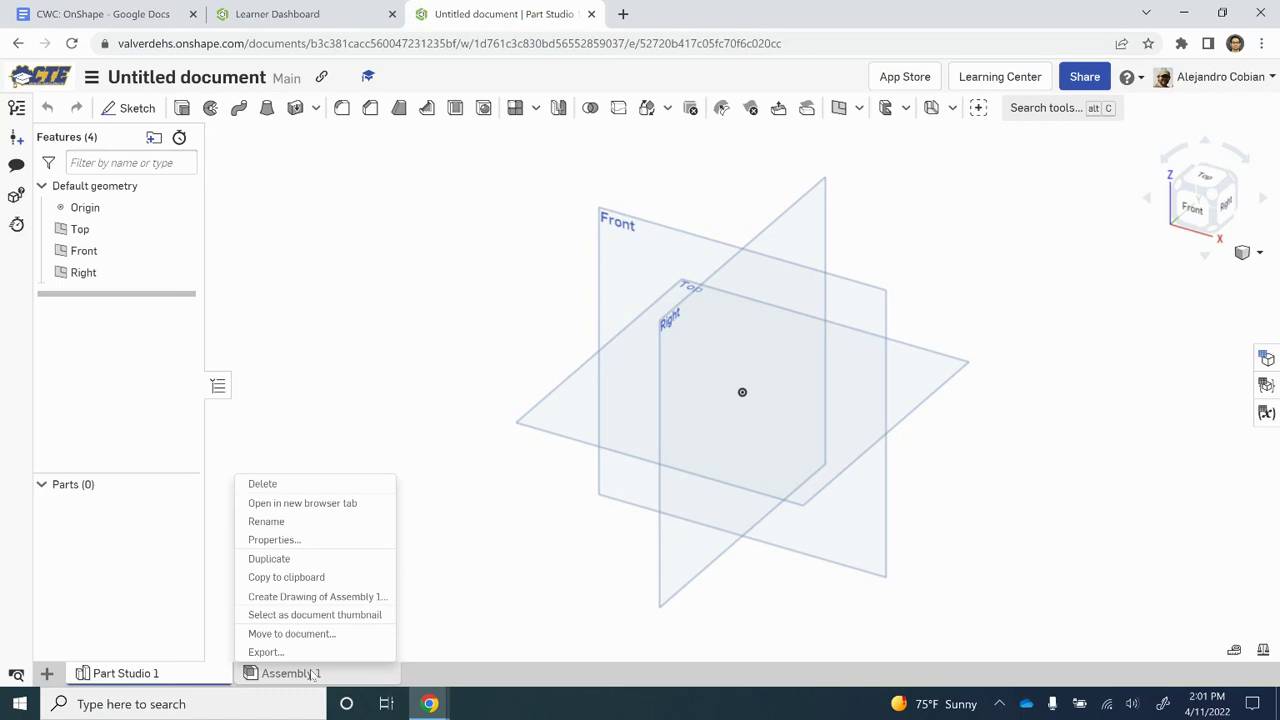
click(289, 486)
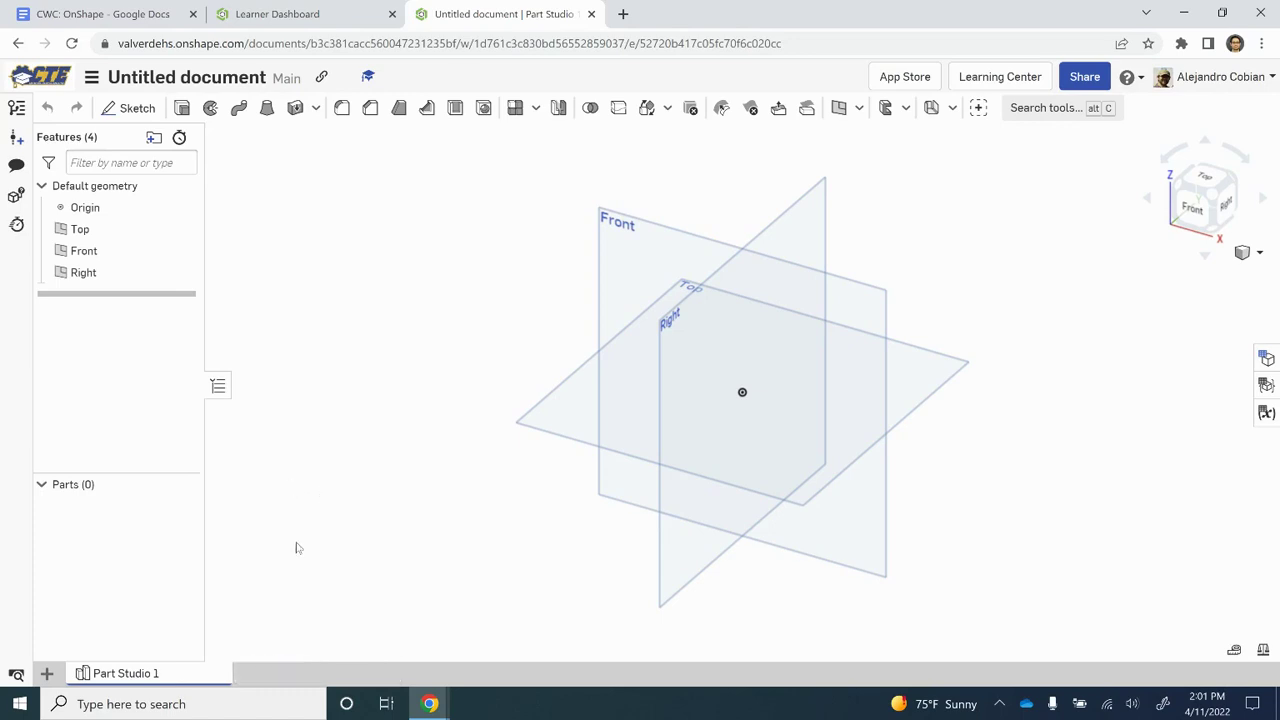
right_click(128, 678)
click(130, 562)
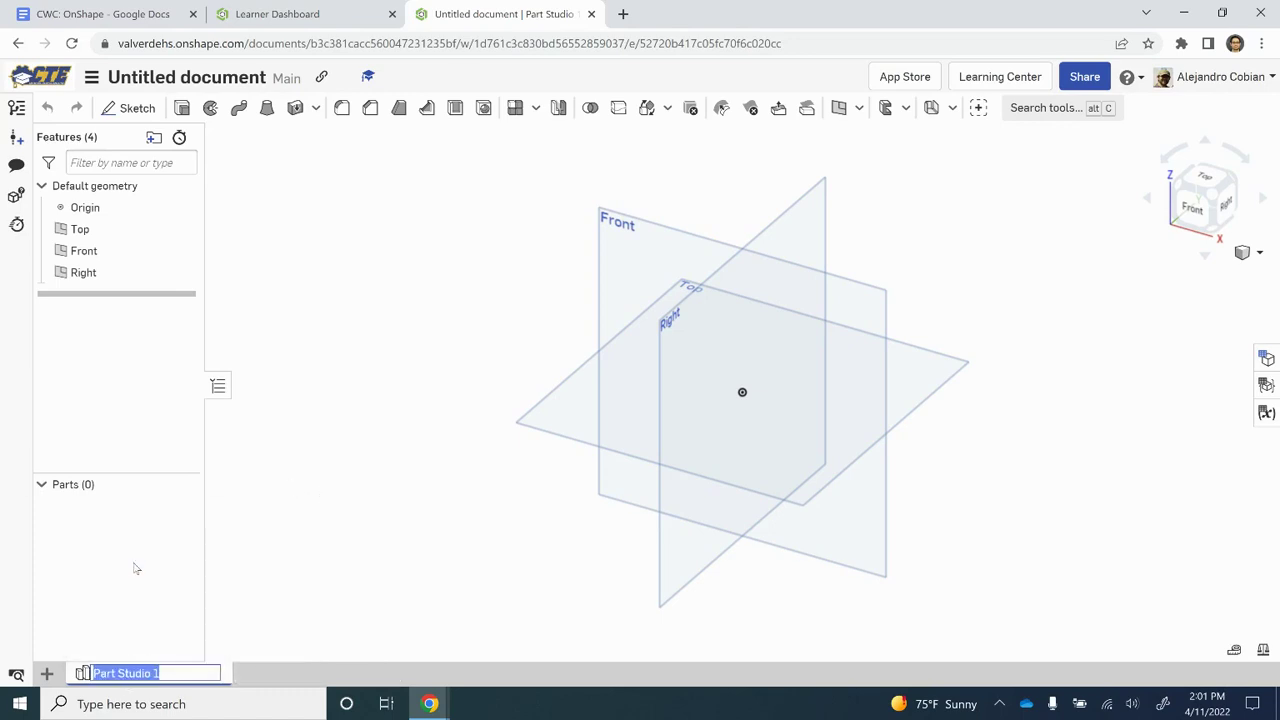
text(Vent)
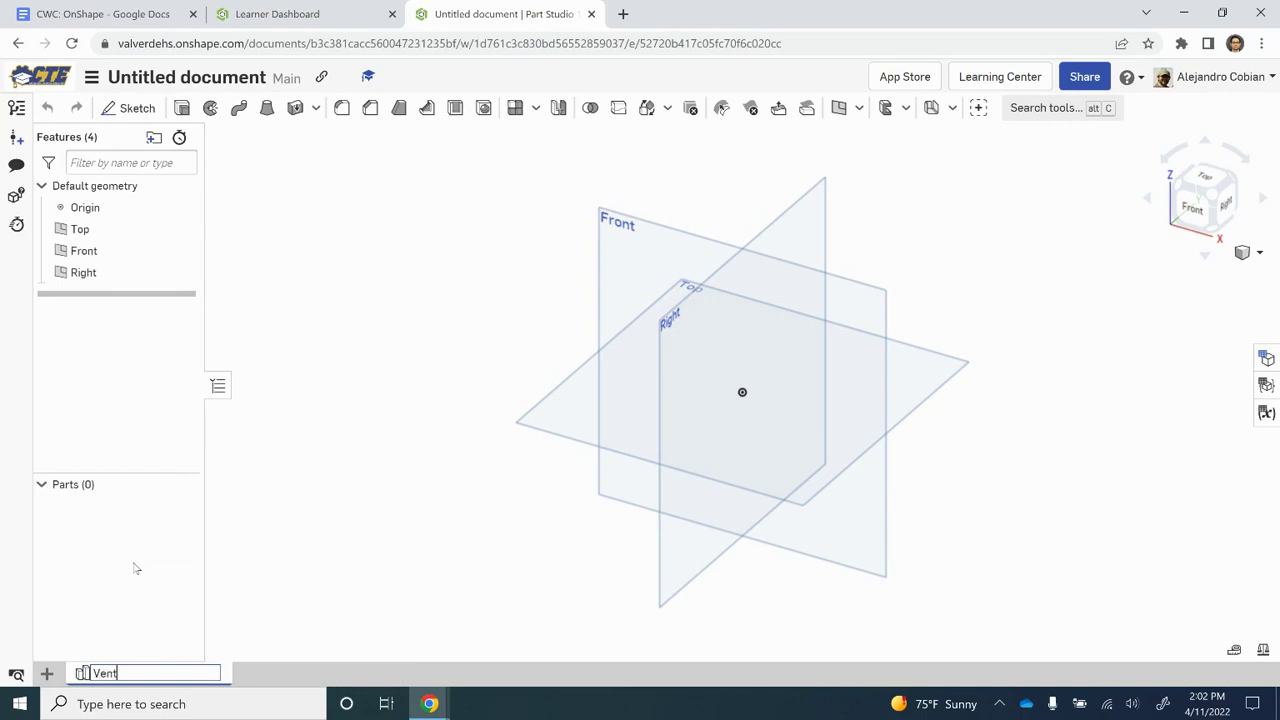
key(Return)
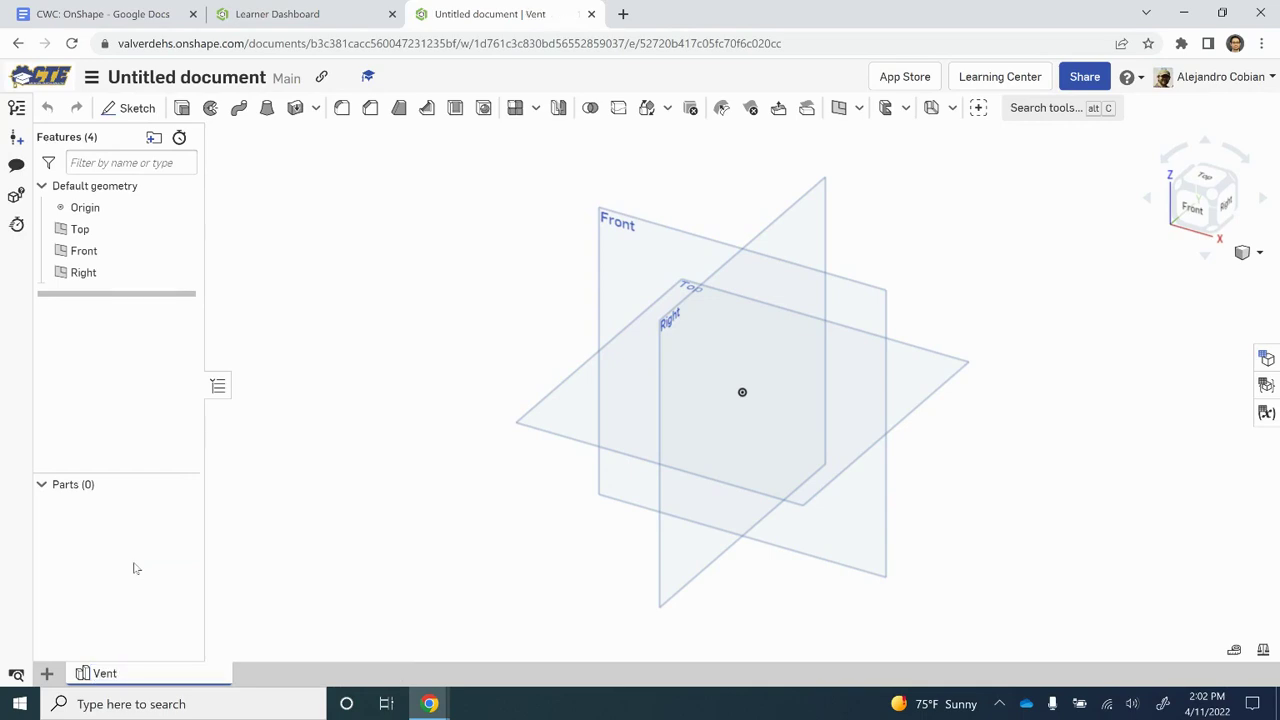
Start a sketch on the Top plane viewed straight down, then check the Step 2 slide
click(578, 428)
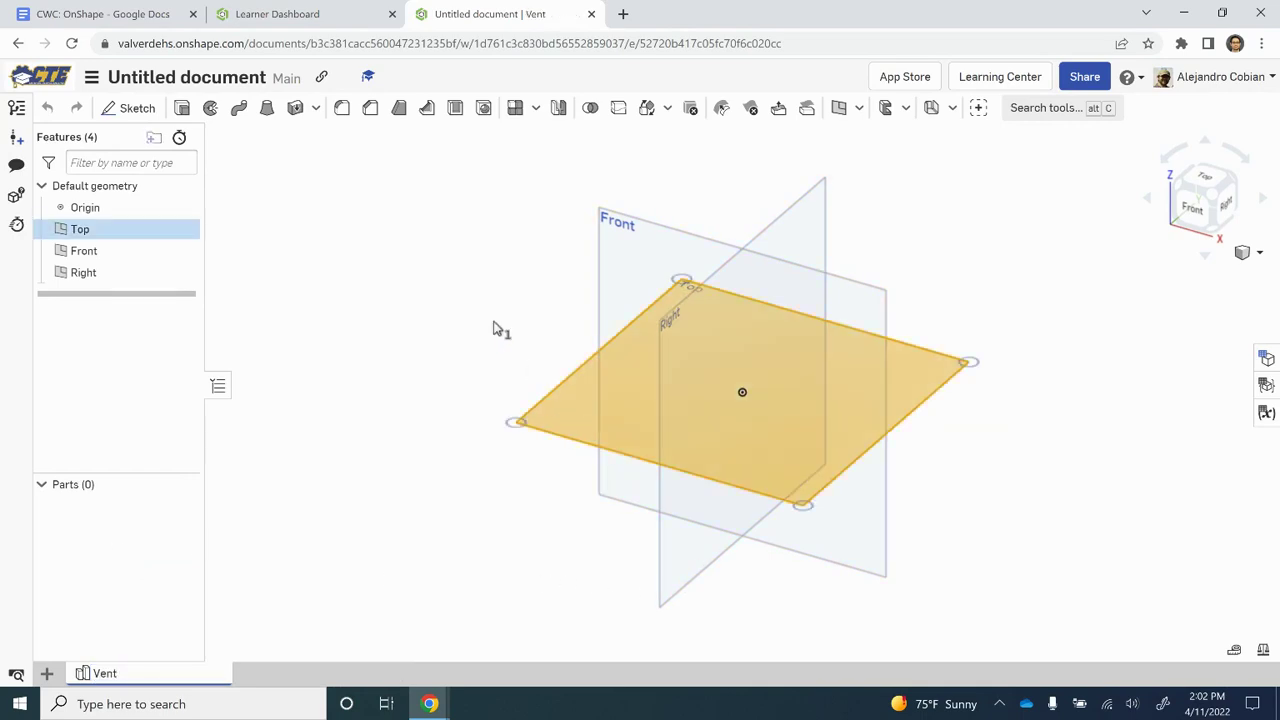
click(135, 109)
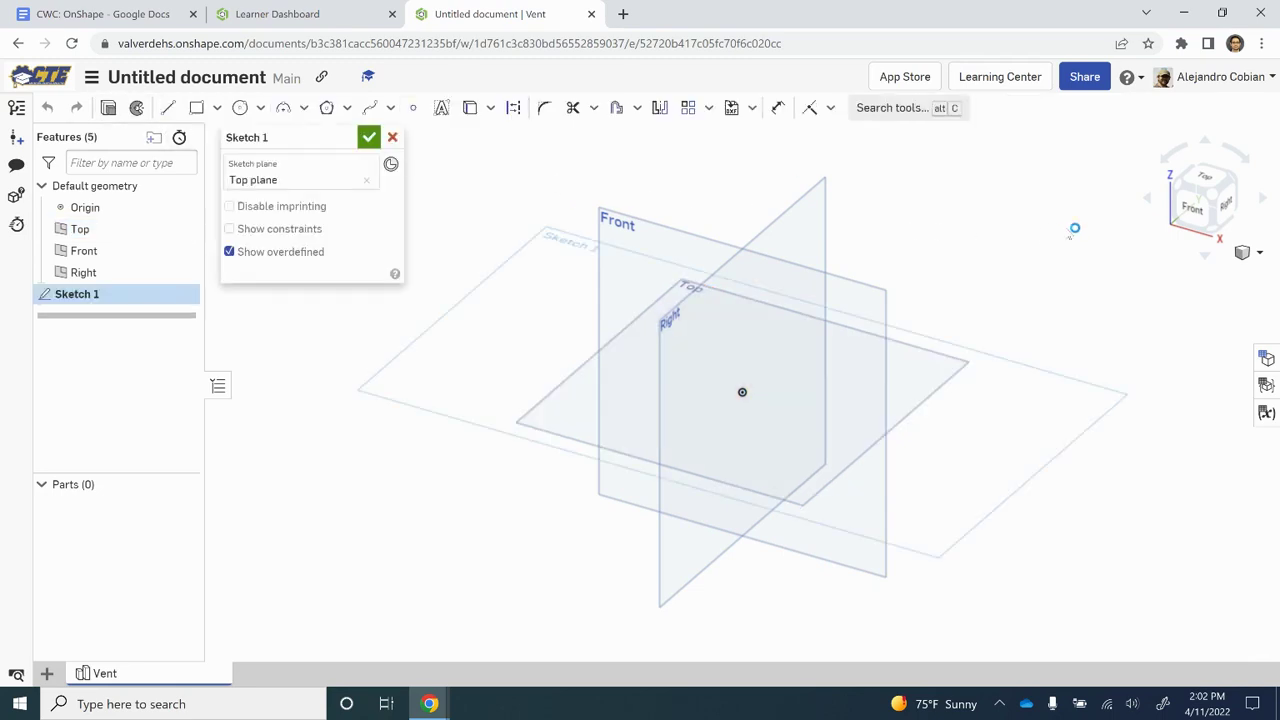
click(1200, 185)
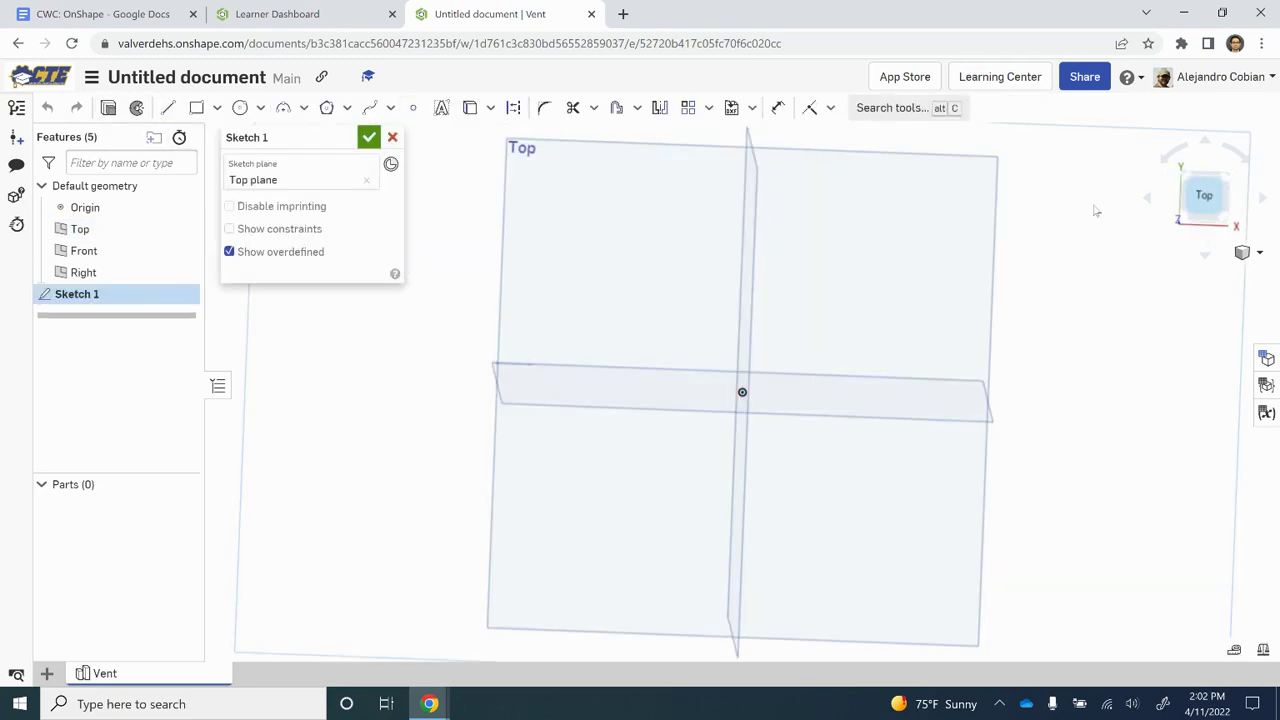
key(alt+Tab)
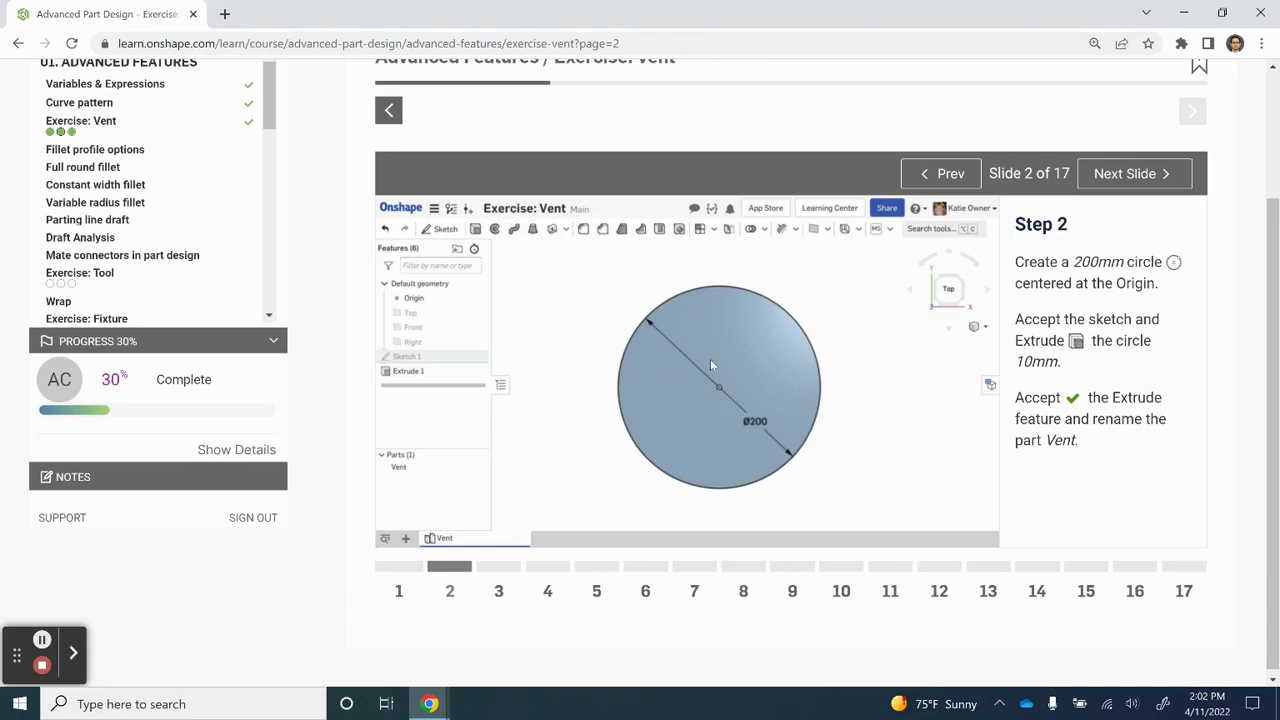
Draw a circle centred on the origin in the Top-plane sketch and close the sketch
key(alt+Tab)
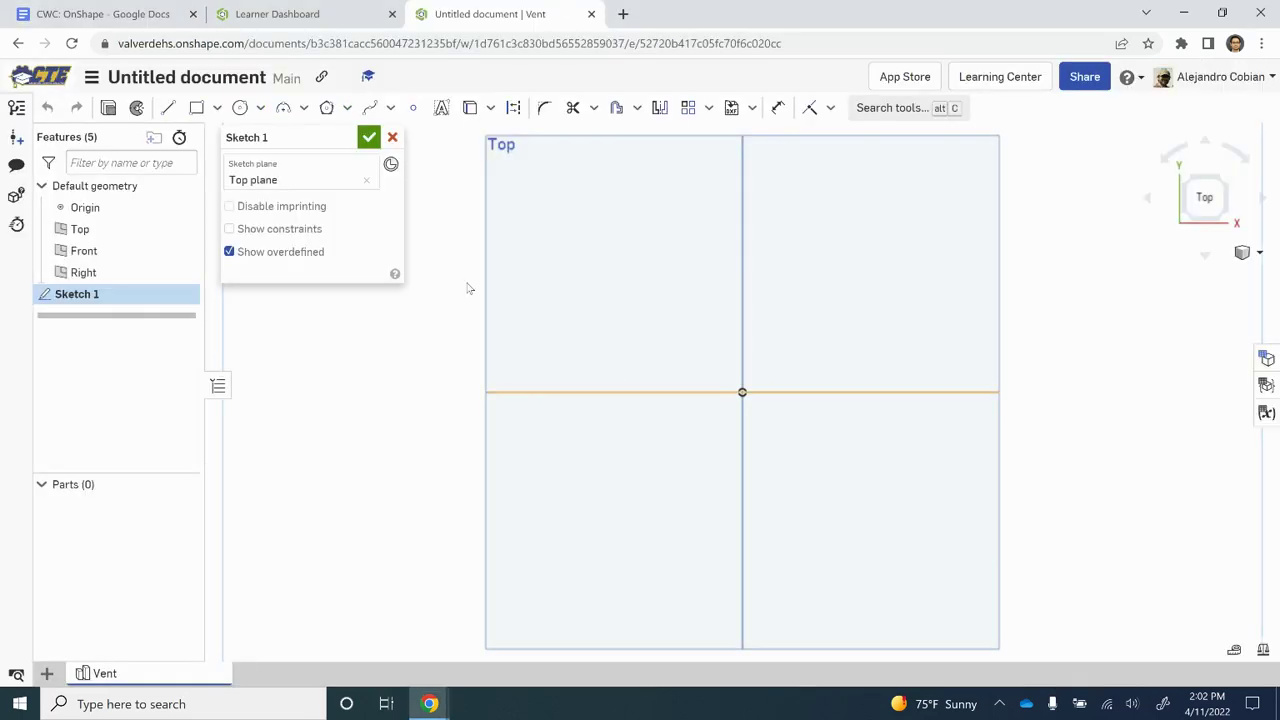
click(241, 109)
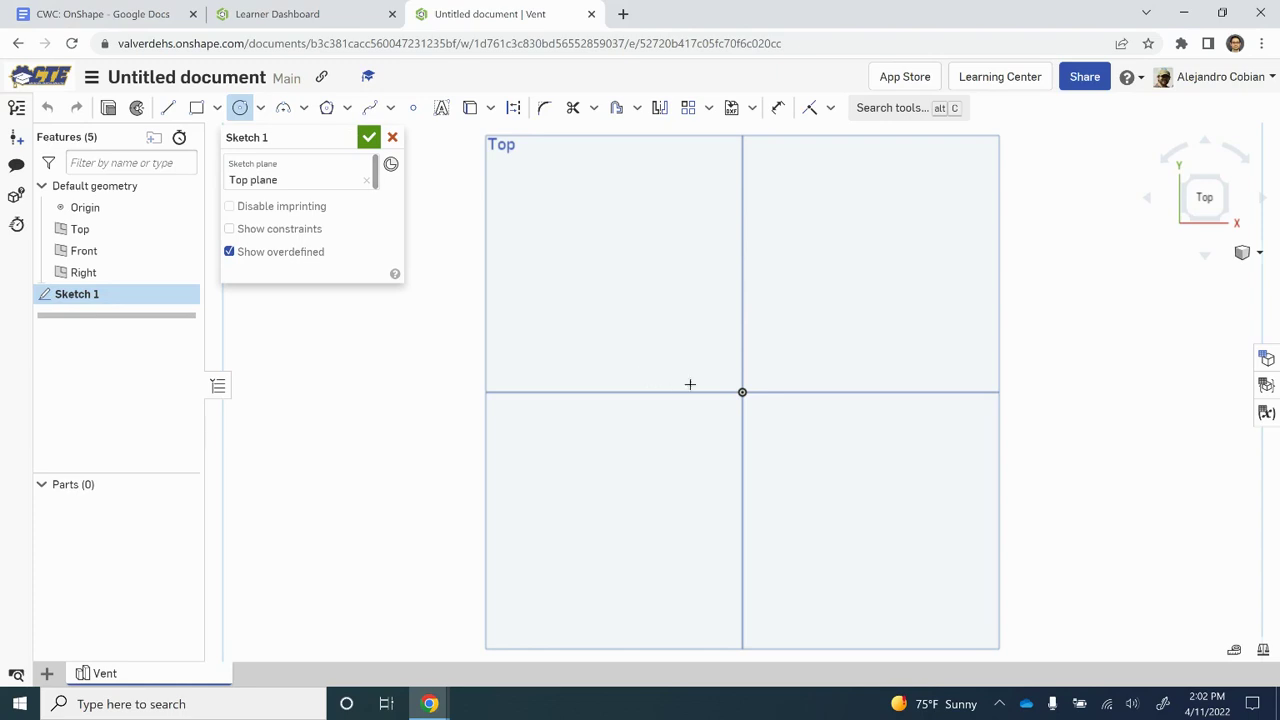
click(742, 392)
click(820, 308)
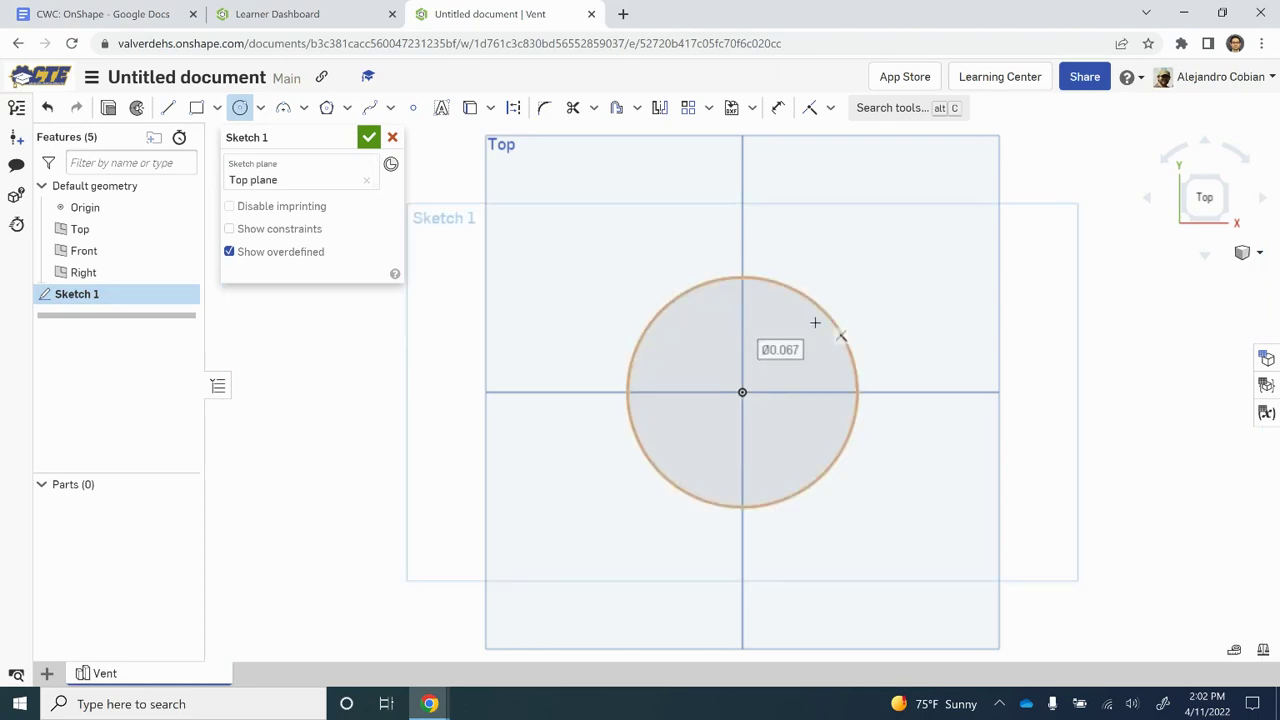
key(Escape)
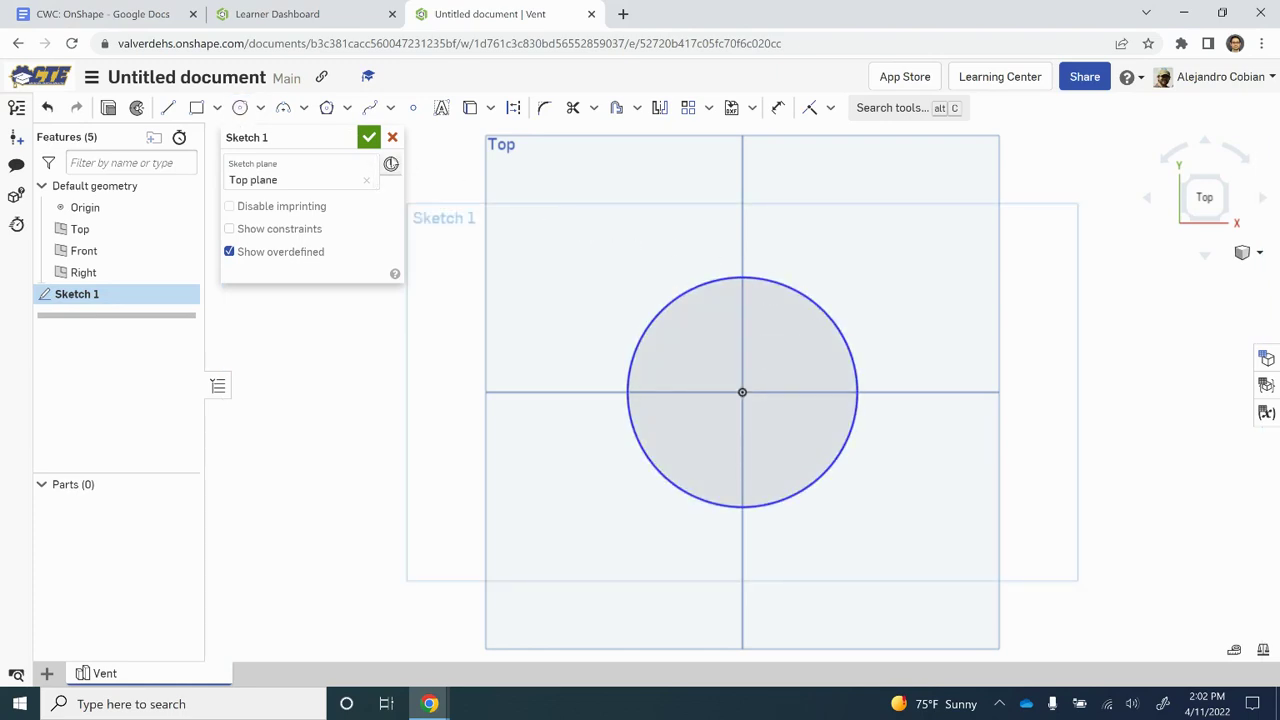
click(369, 137)
Set the workspace length units to Millimeter
click(91, 77)
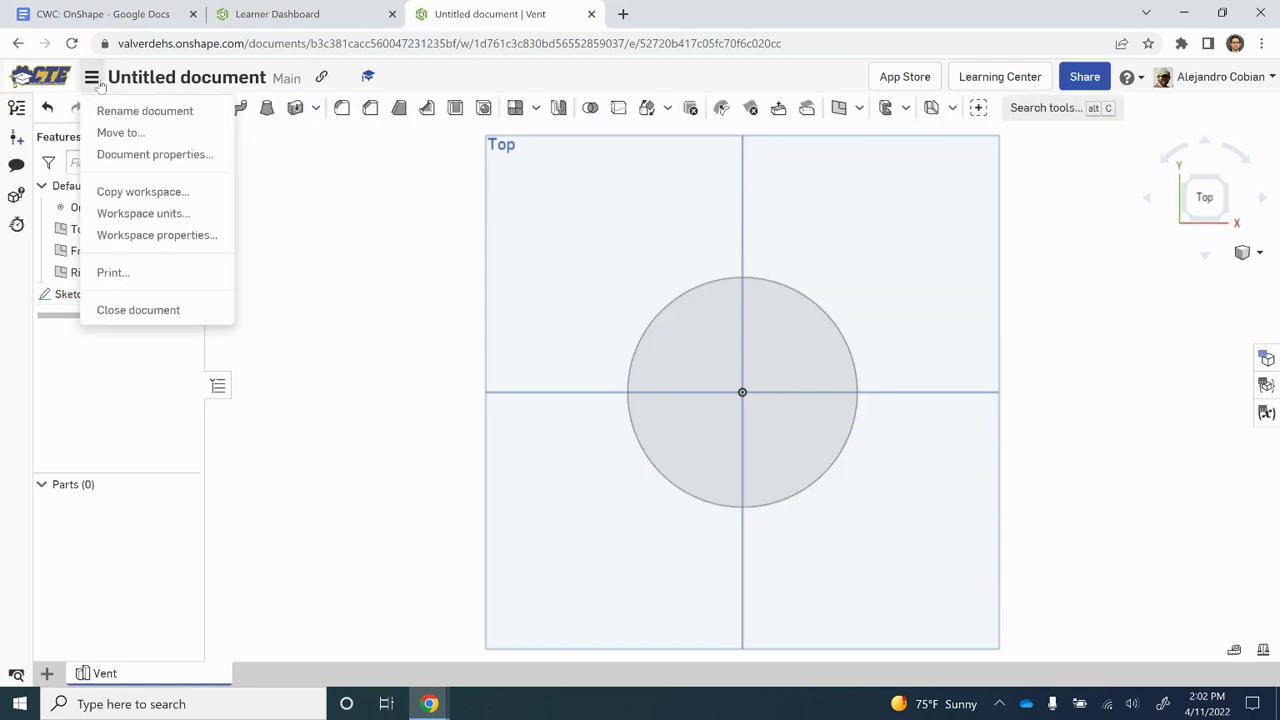
click(160, 212)
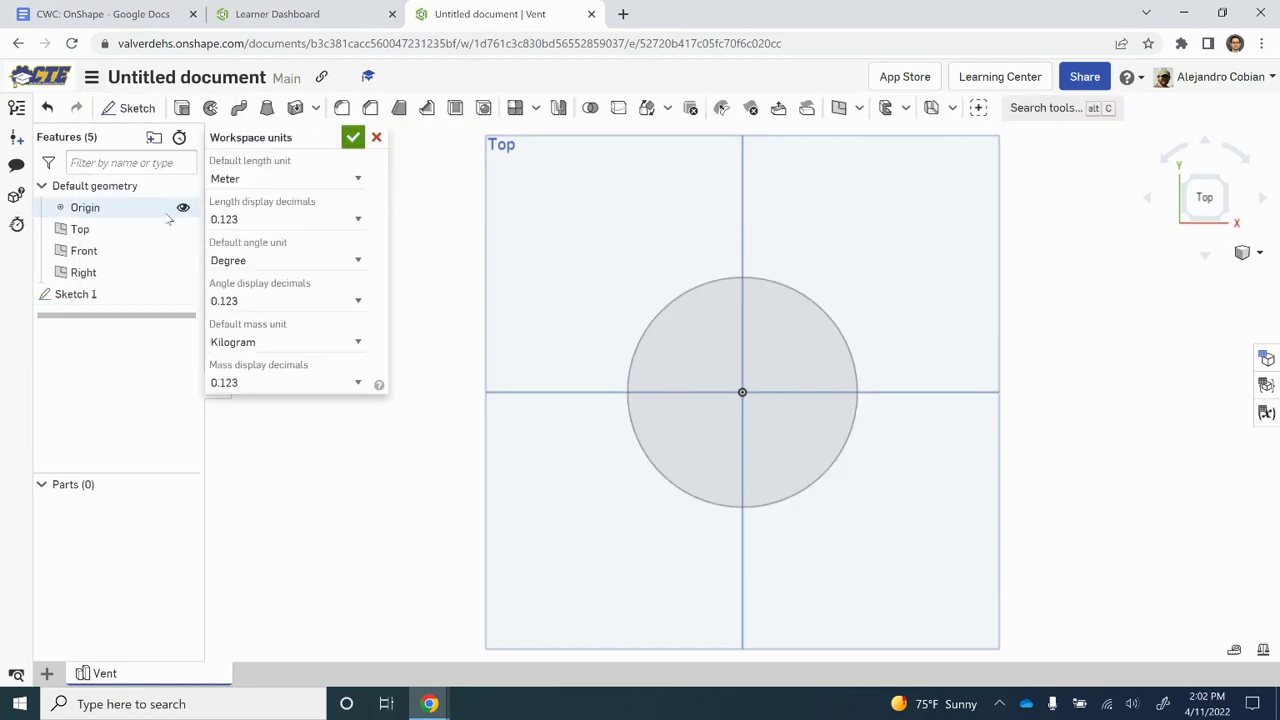
click(288, 180)
click(255, 261)
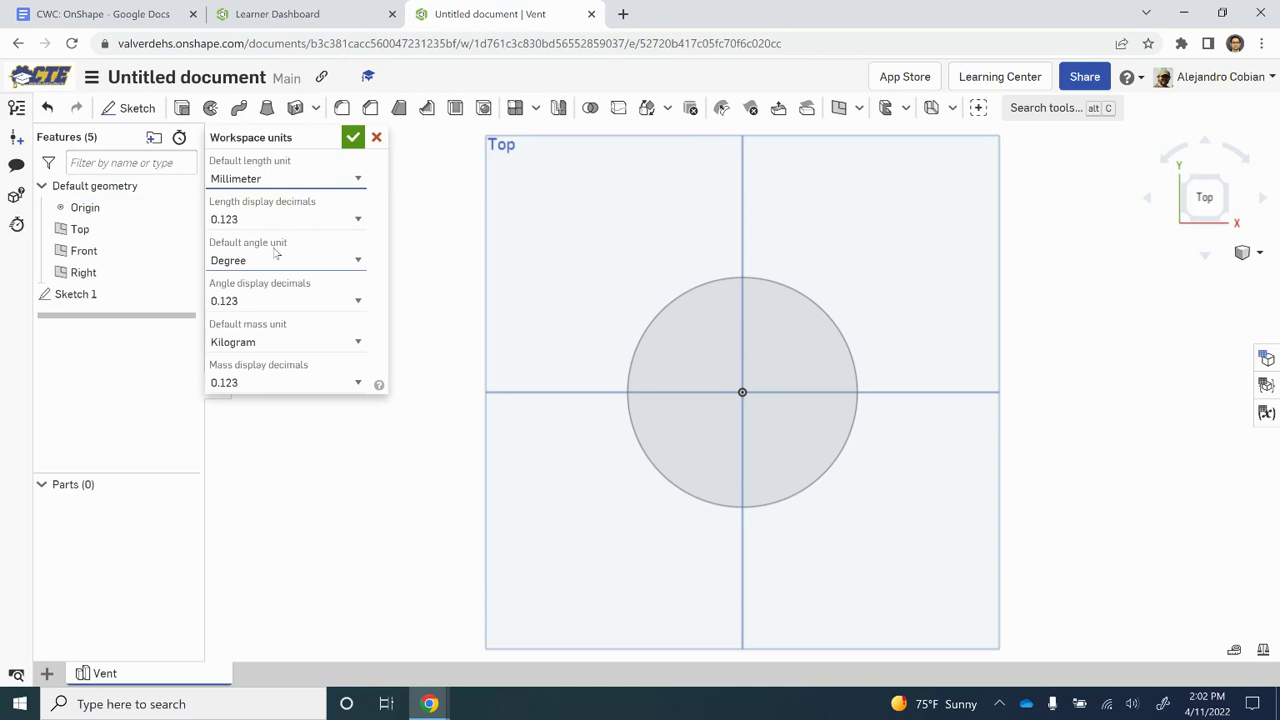
click(353, 137)
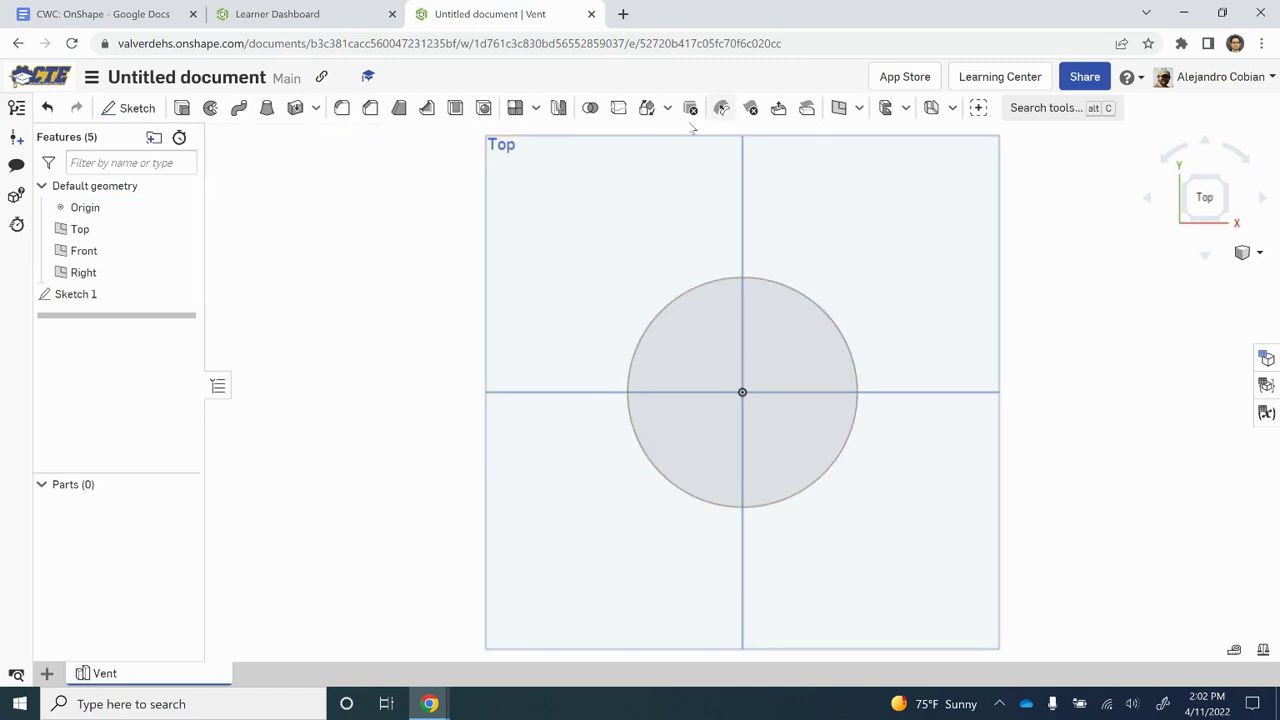
Reopen Sketch 1 and dimension the circle at 200 mm diameter, then view the Step 2 slide
right_click(129, 303)
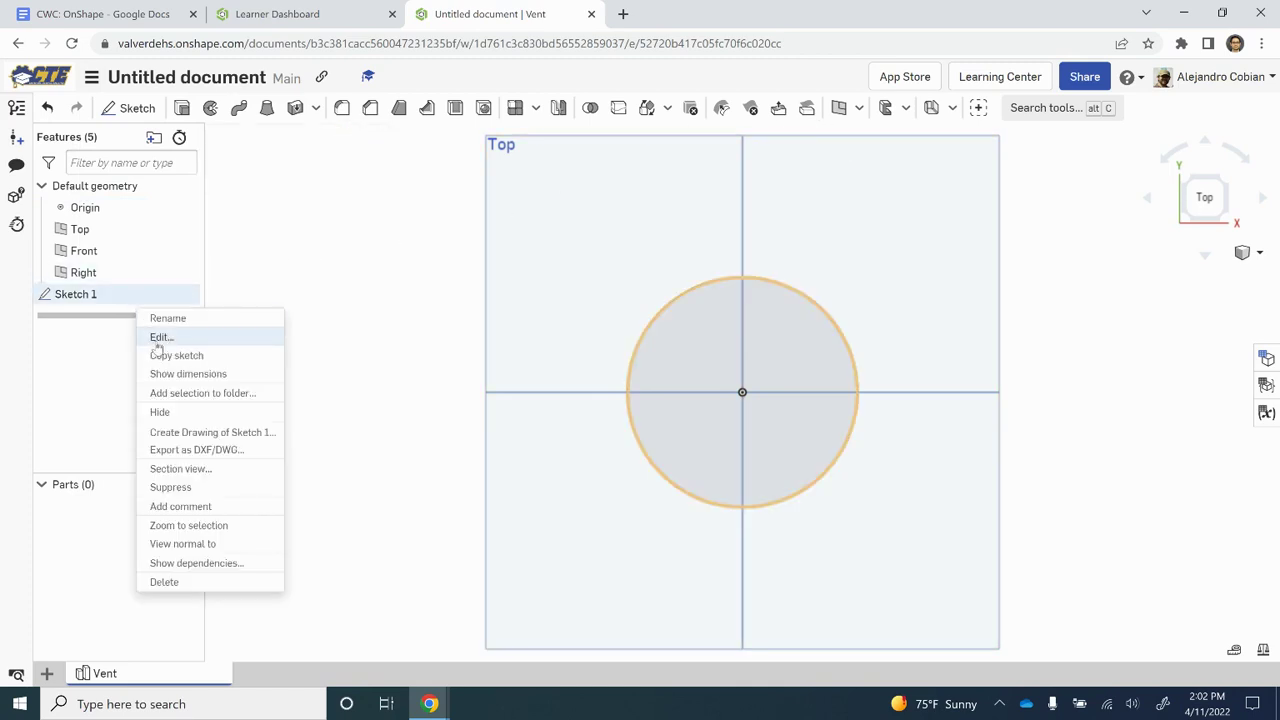
click(161, 338)
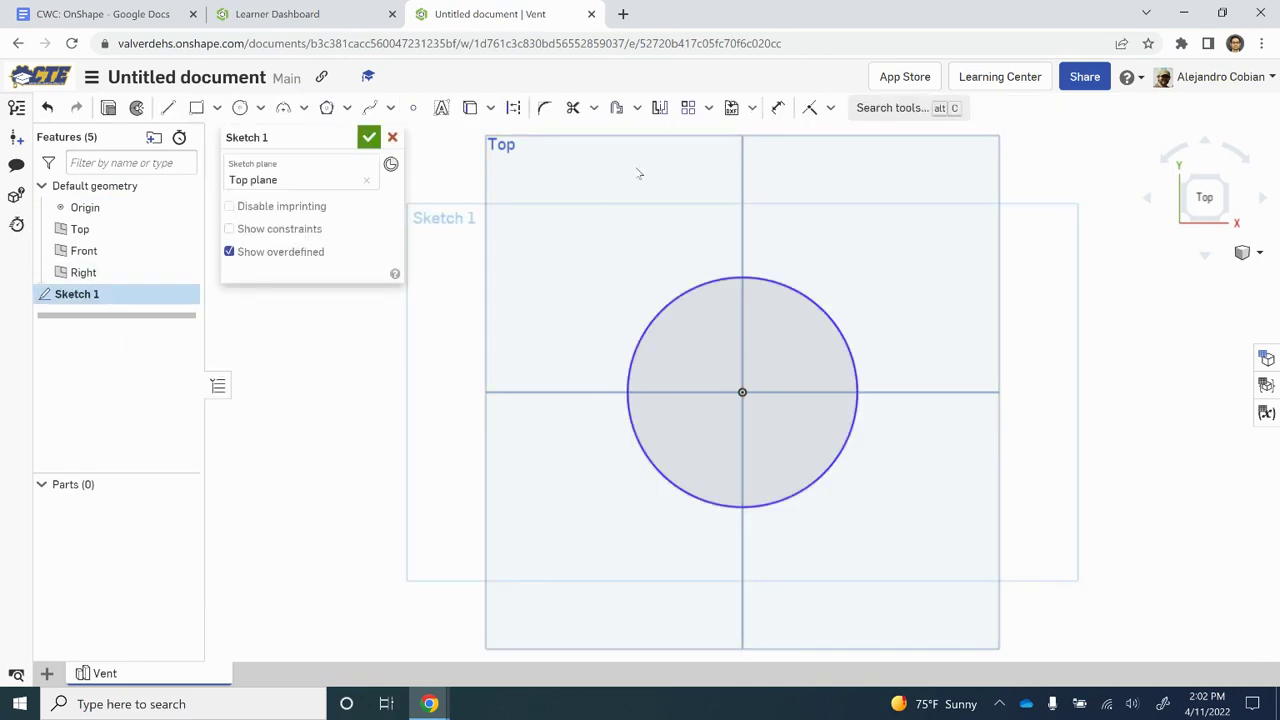
click(801, 292)
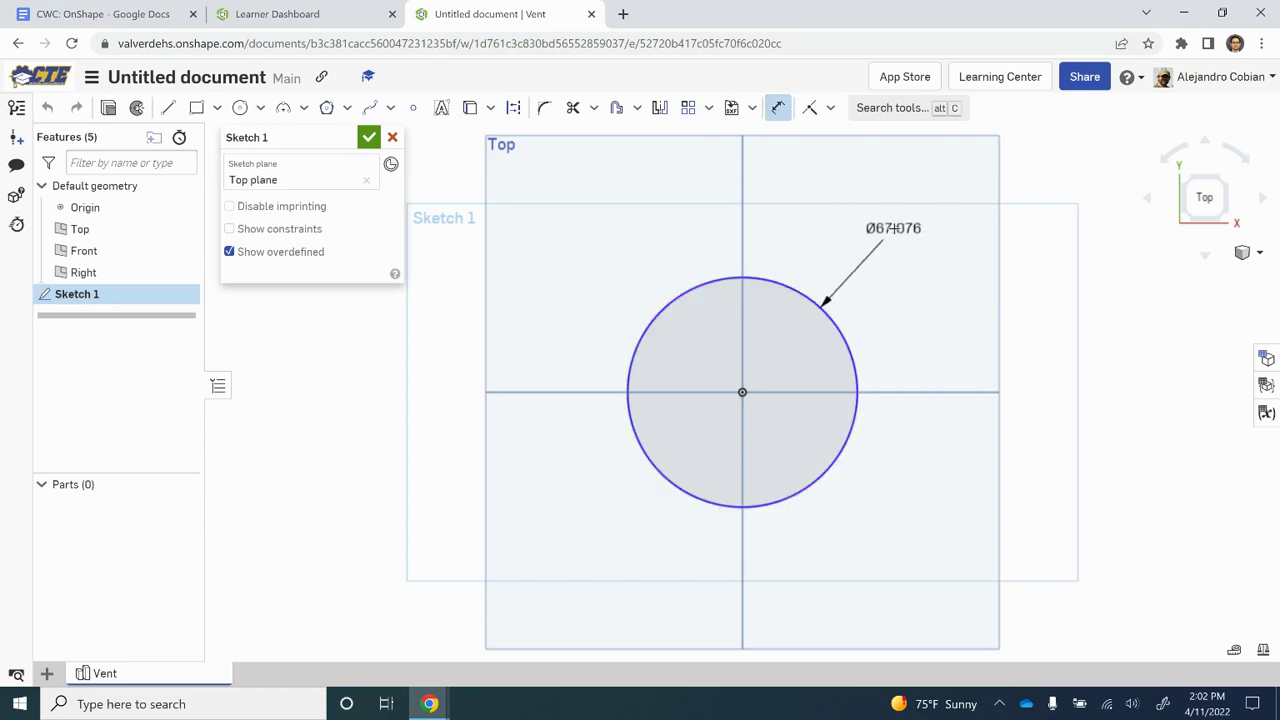
click(893, 228)
text(200)
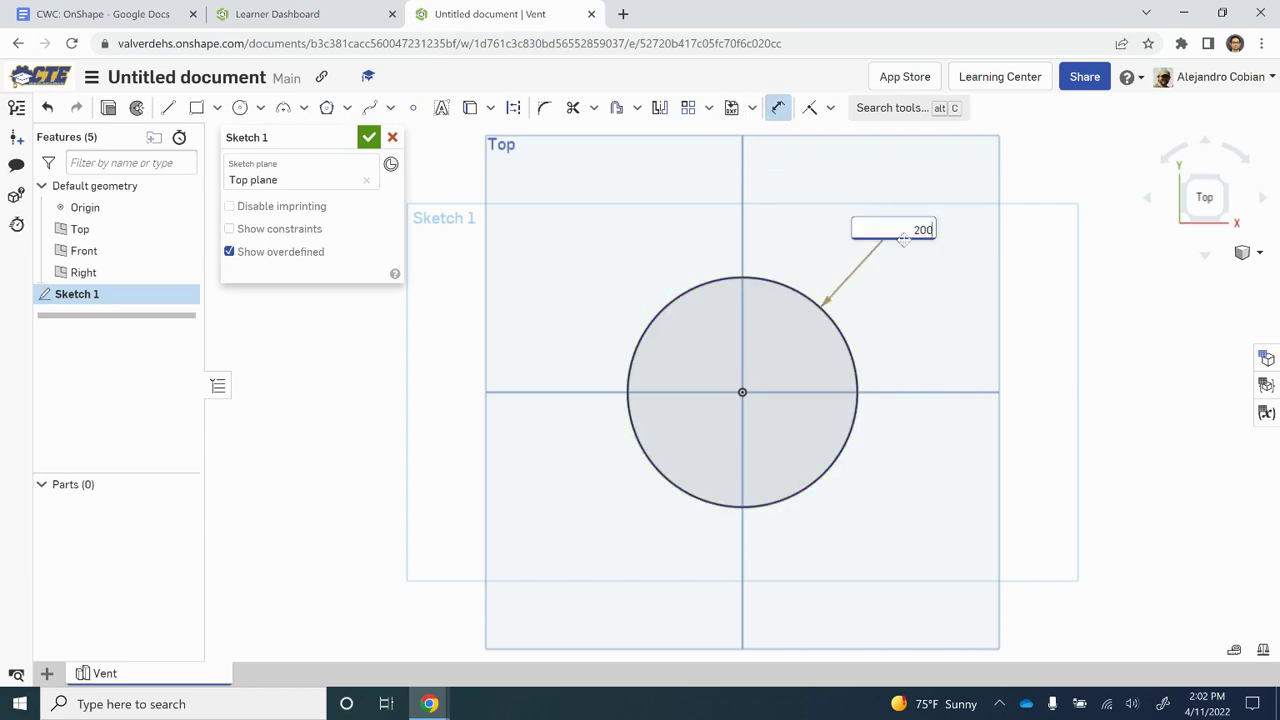
key(Return)
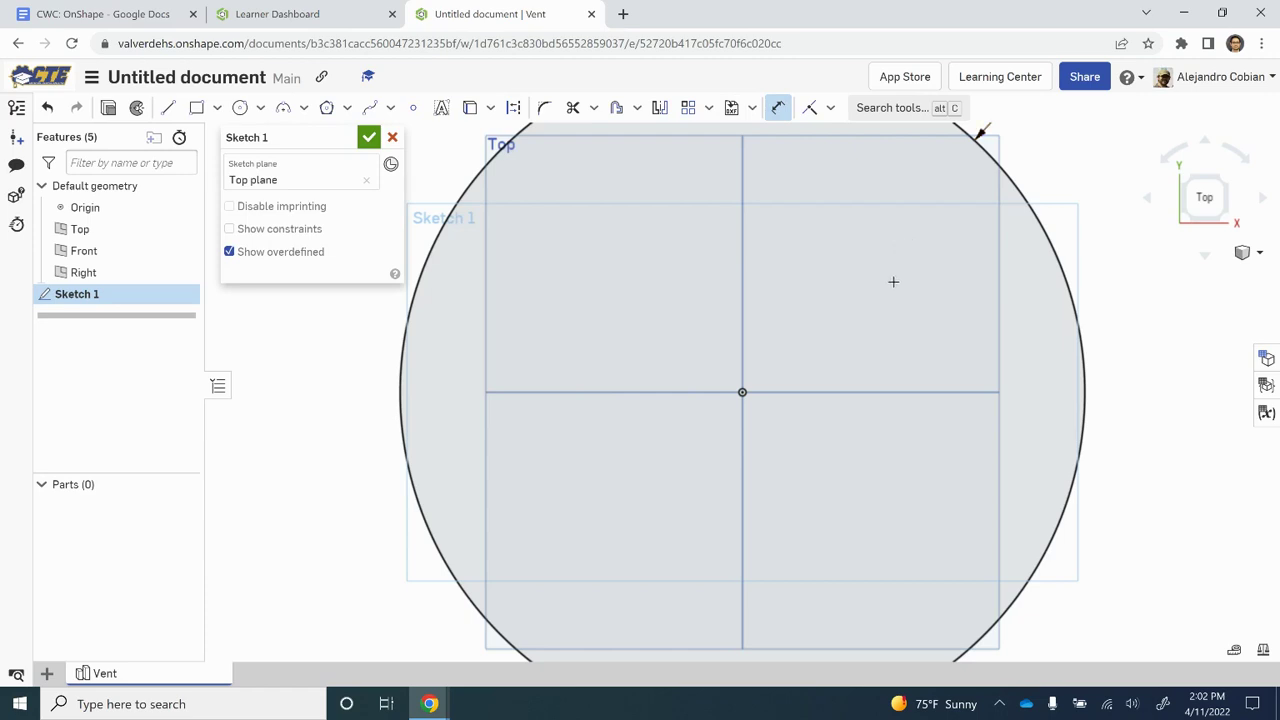
scroll(893, 282, down, 3)
key(alt+Tab)
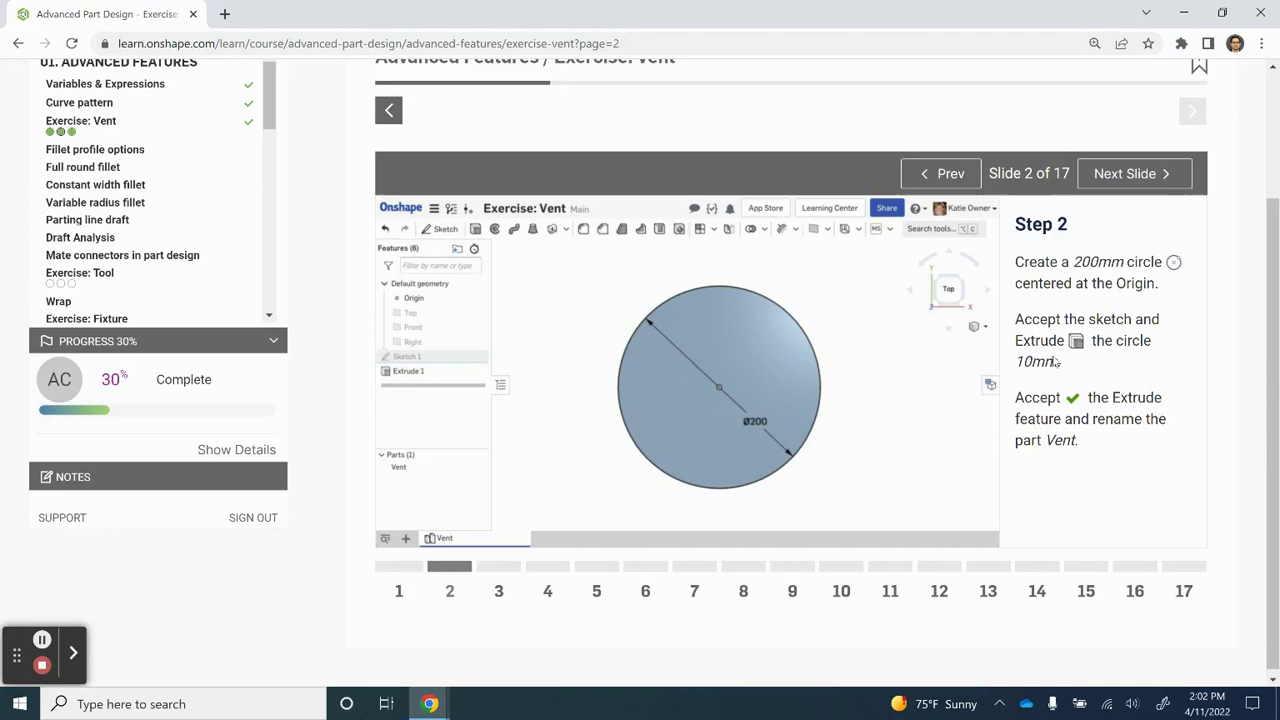
Extrude the 200 mm circle into a 10 mm thick disc
key(alt+Tab)
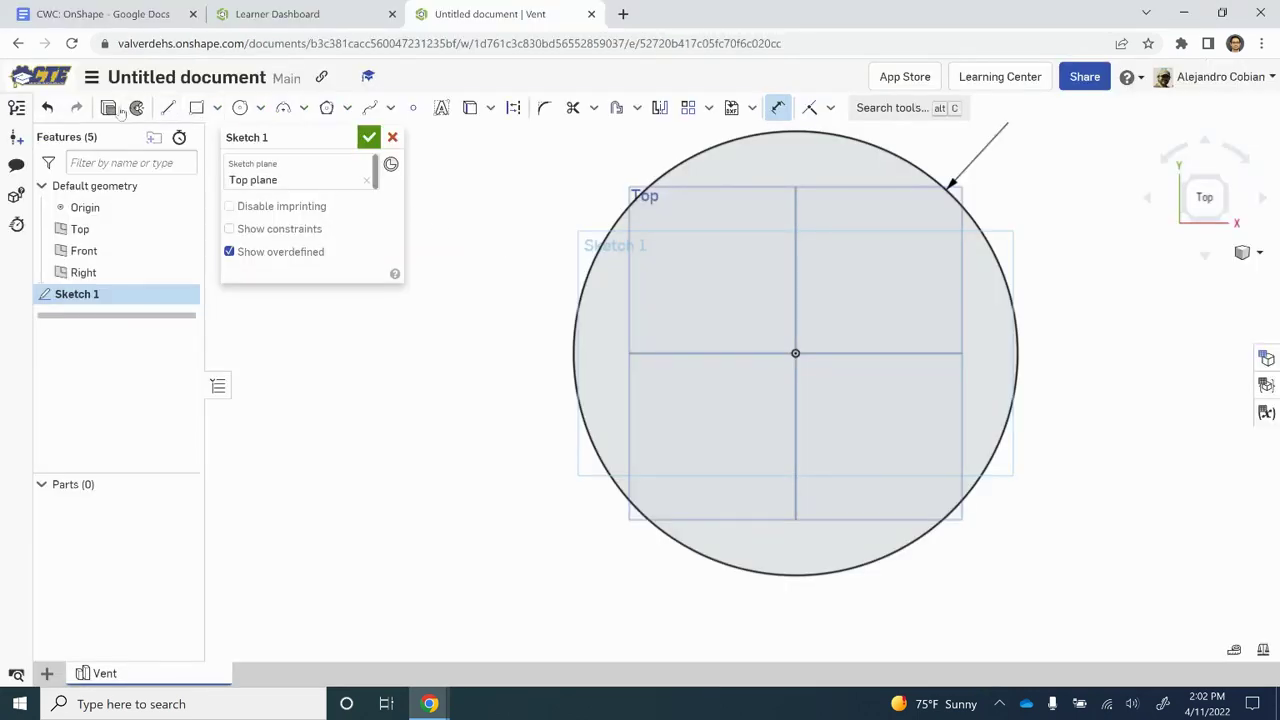
key(Return)
key(shift+e)
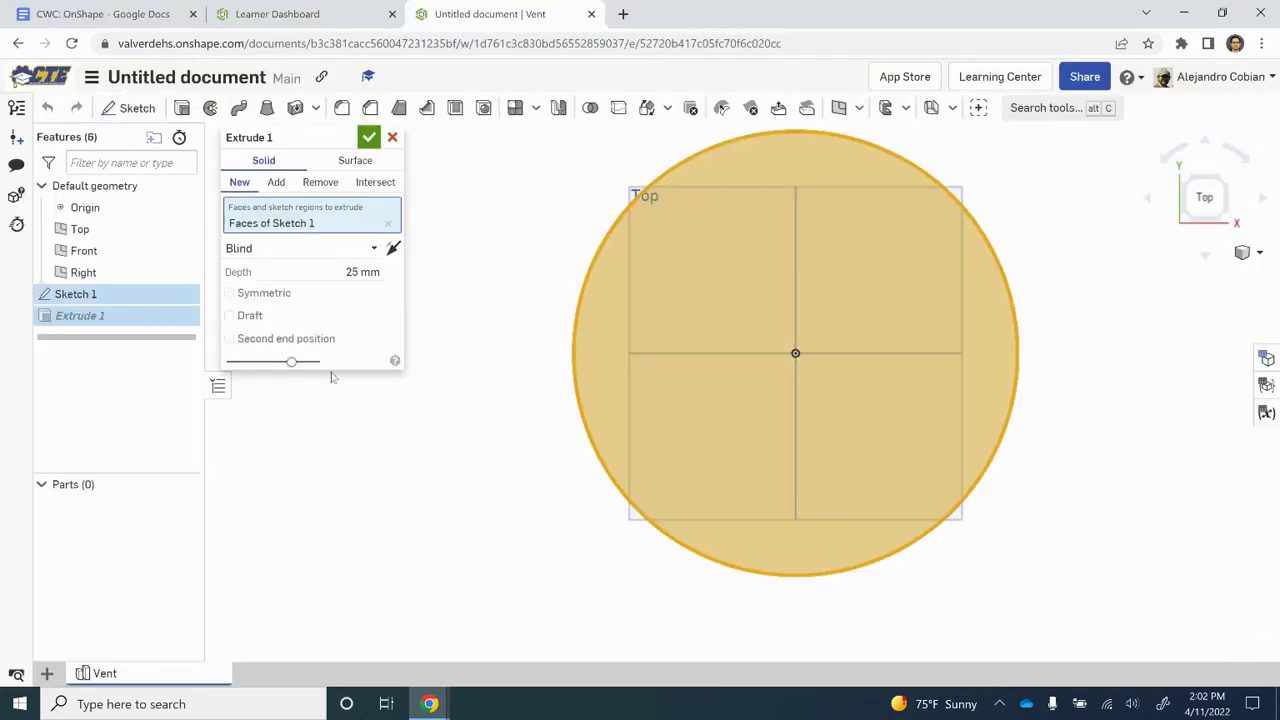
click(1230, 222)
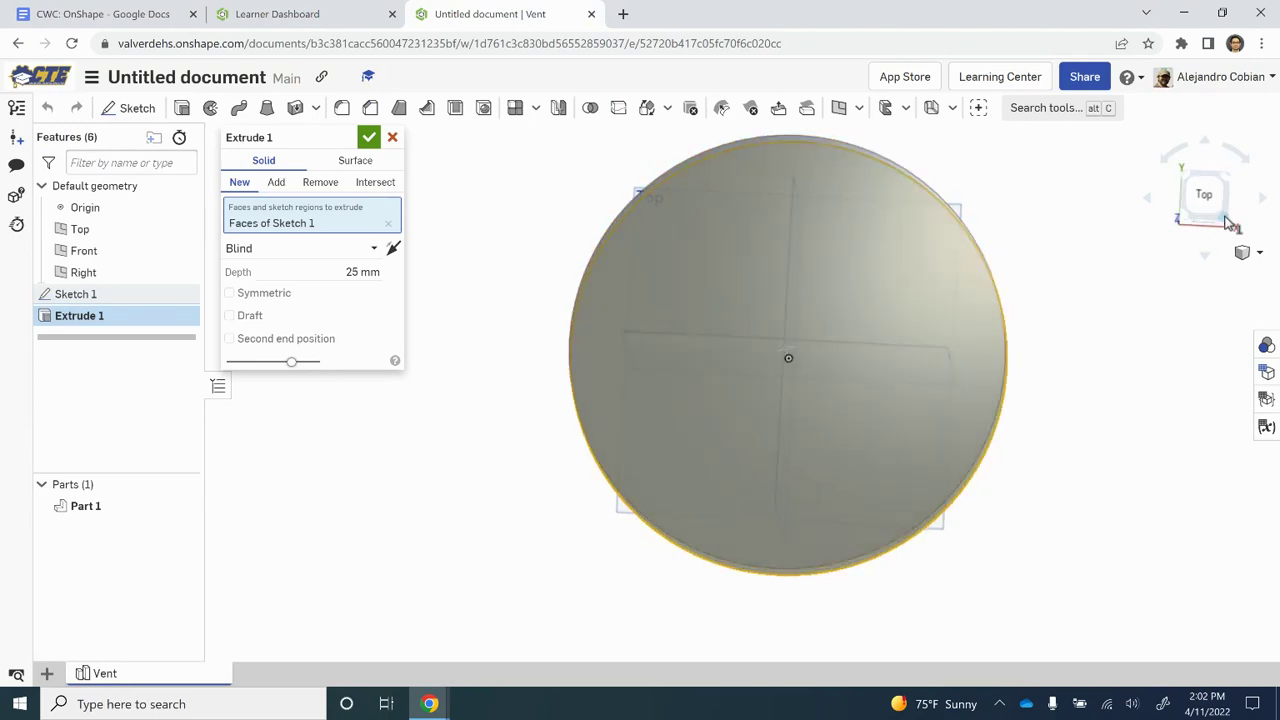
click(348, 273)
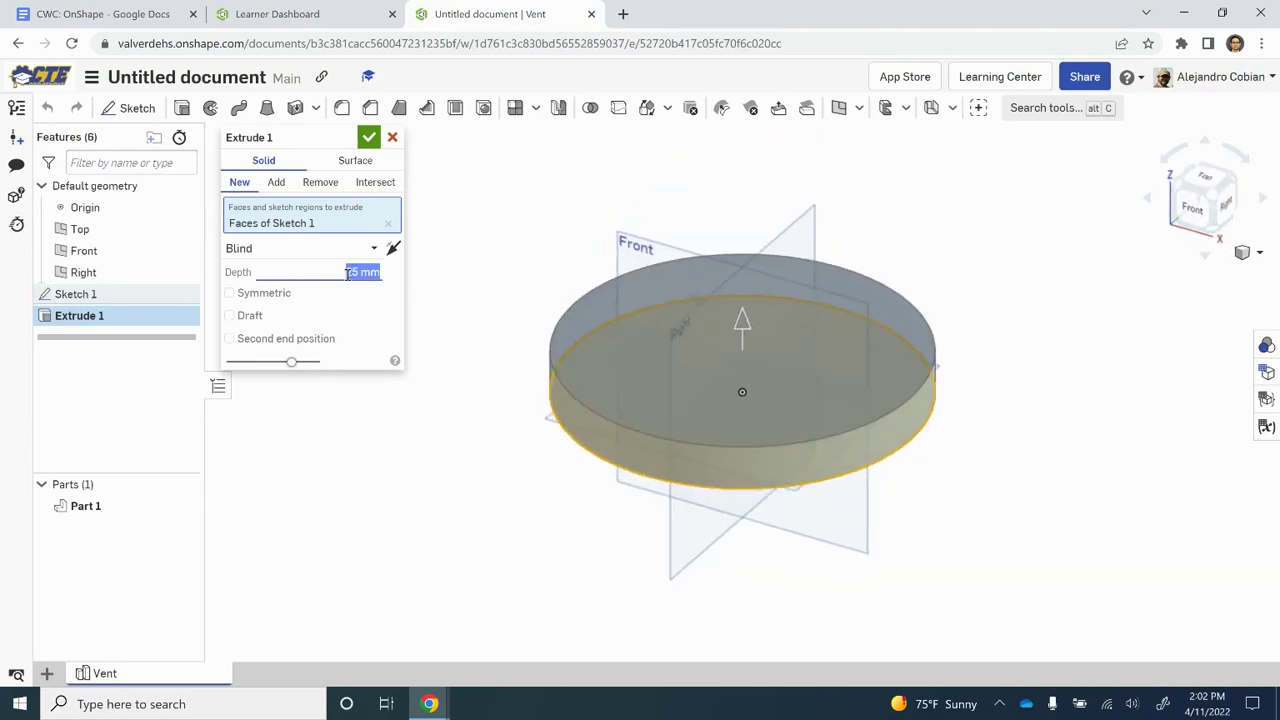
text(10)
key(Return)
key(alt+Tab)
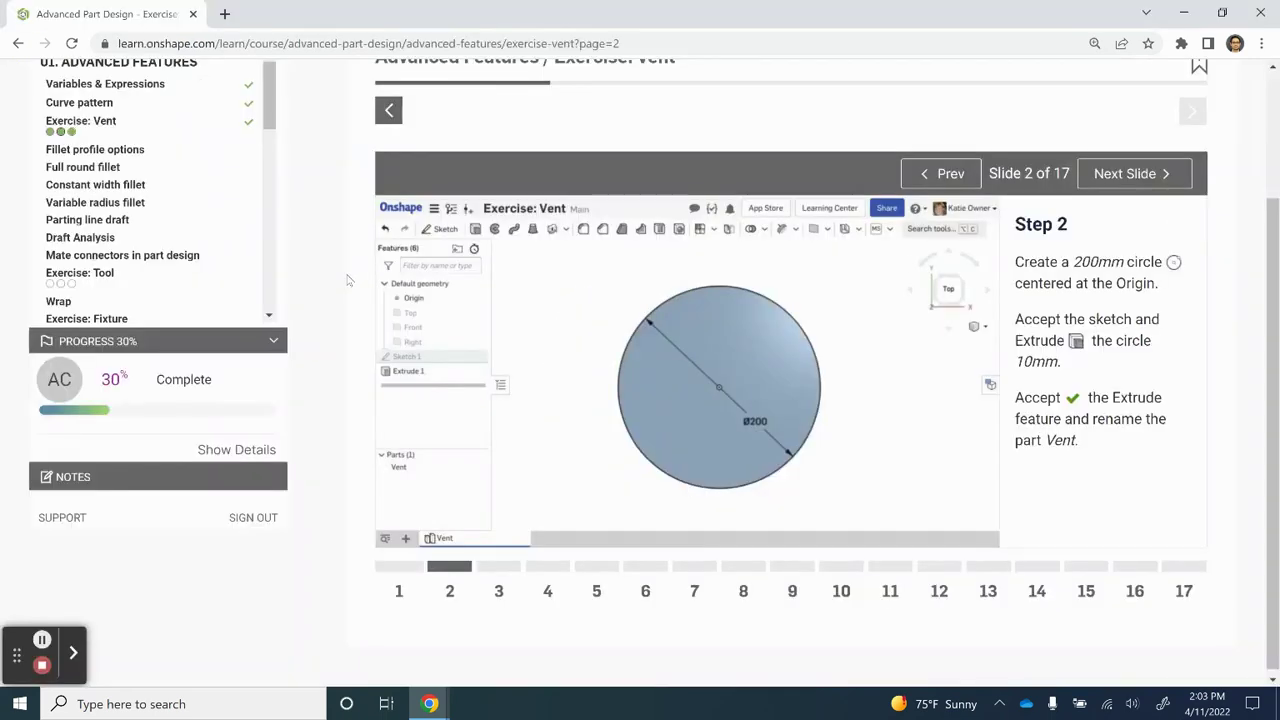
key(alt+Tab)
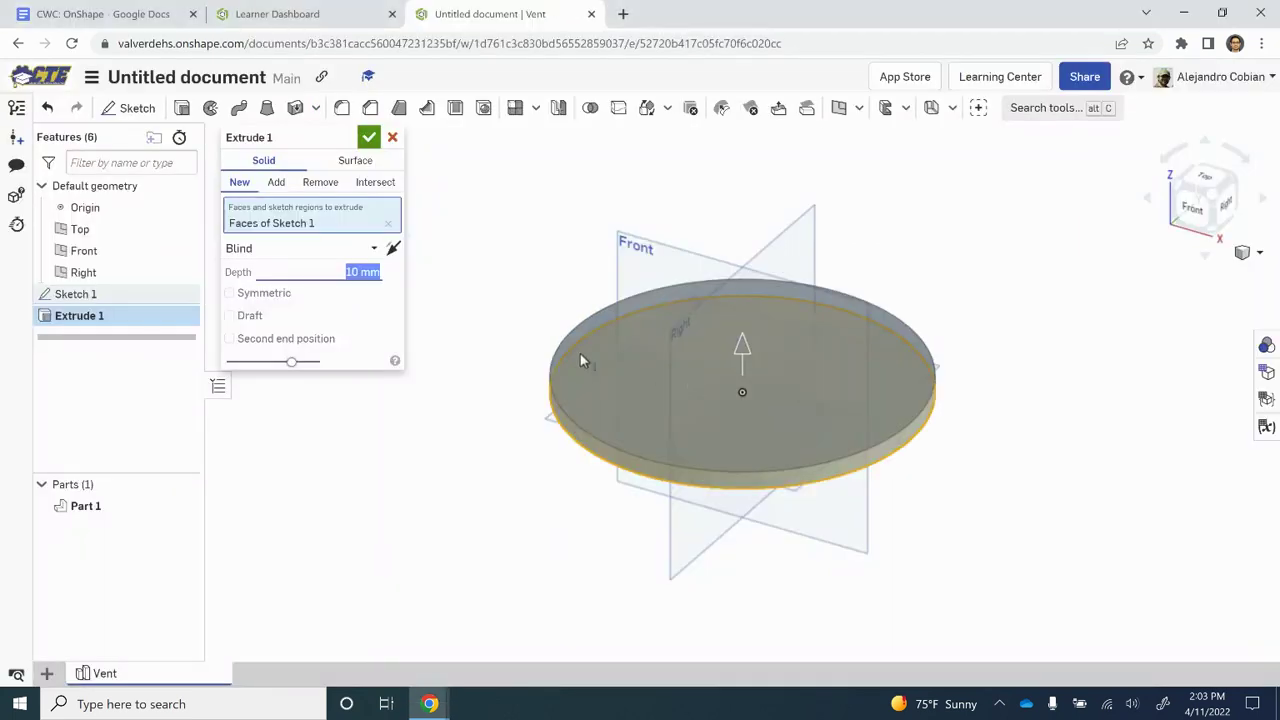
click(369, 137)
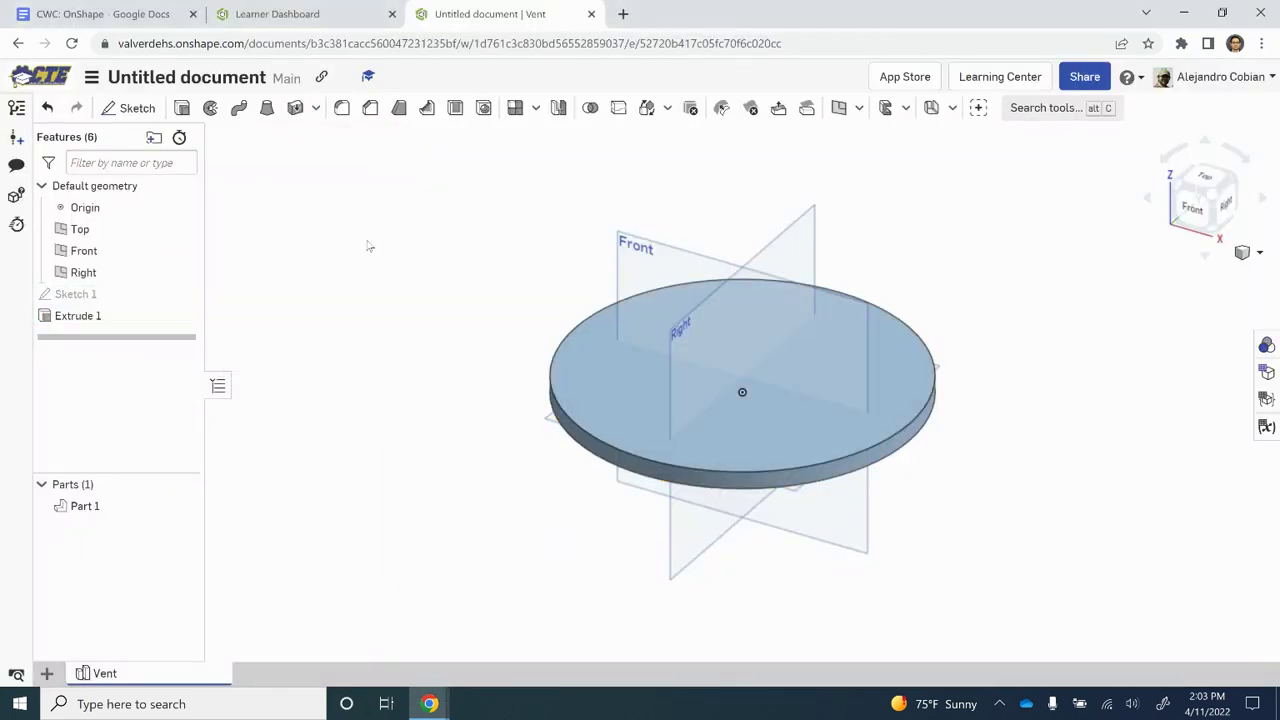
Rename Part 1 to 'Vent' and check the next exercise slide
right_click(100, 506)
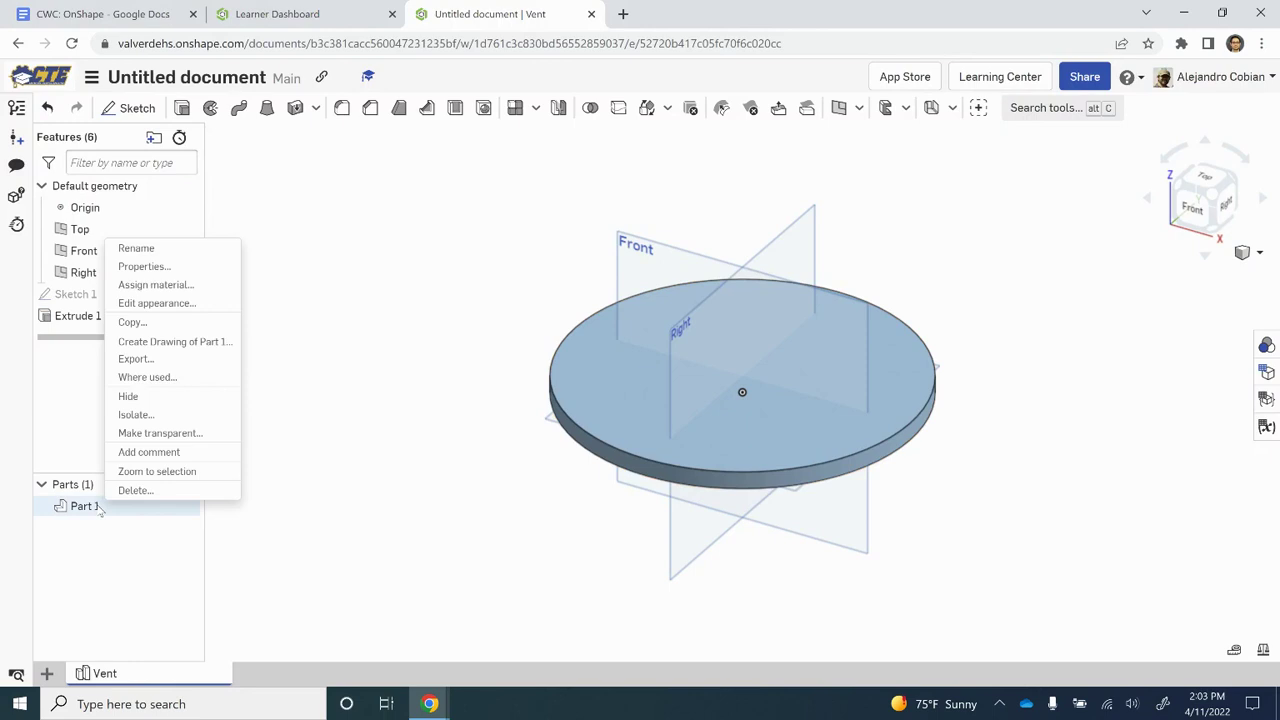
click(136, 248)
text(Vent)
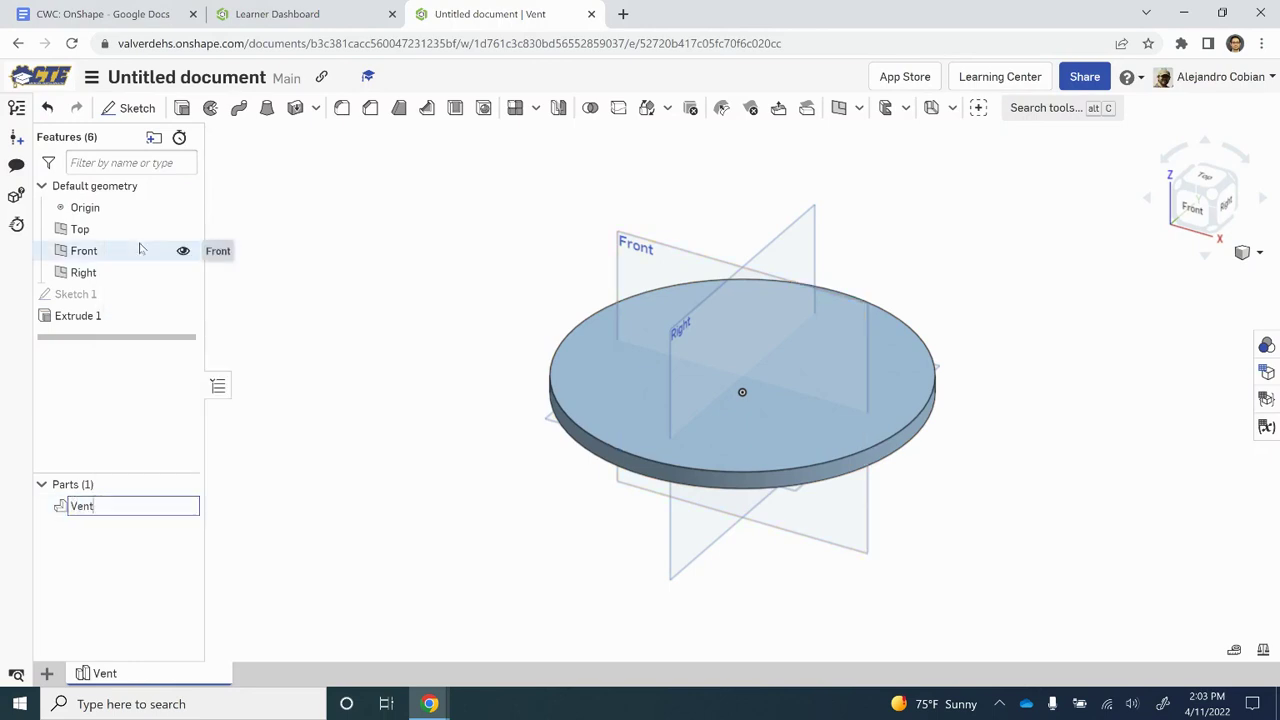
key(Return)
key(alt+Tab)
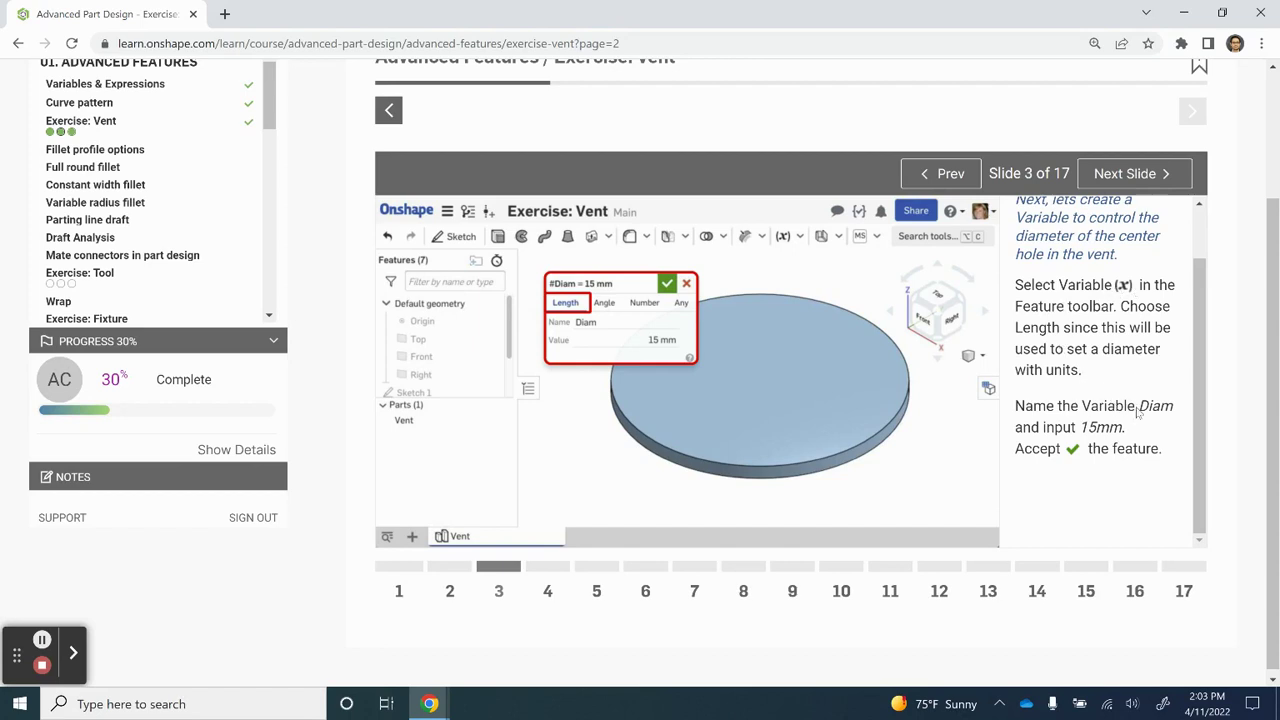
Create a length variable named Diam with value 15 mm, then check Slide 4
key(alt+Tab)
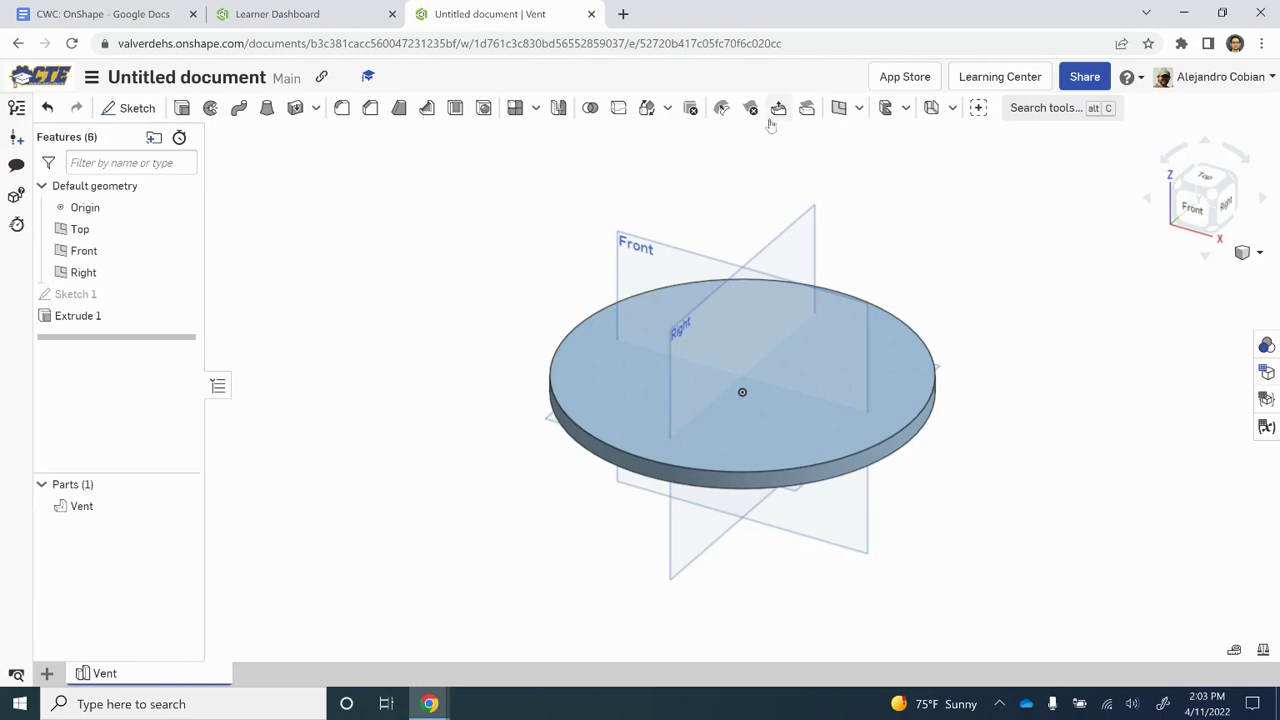
click(858, 107)
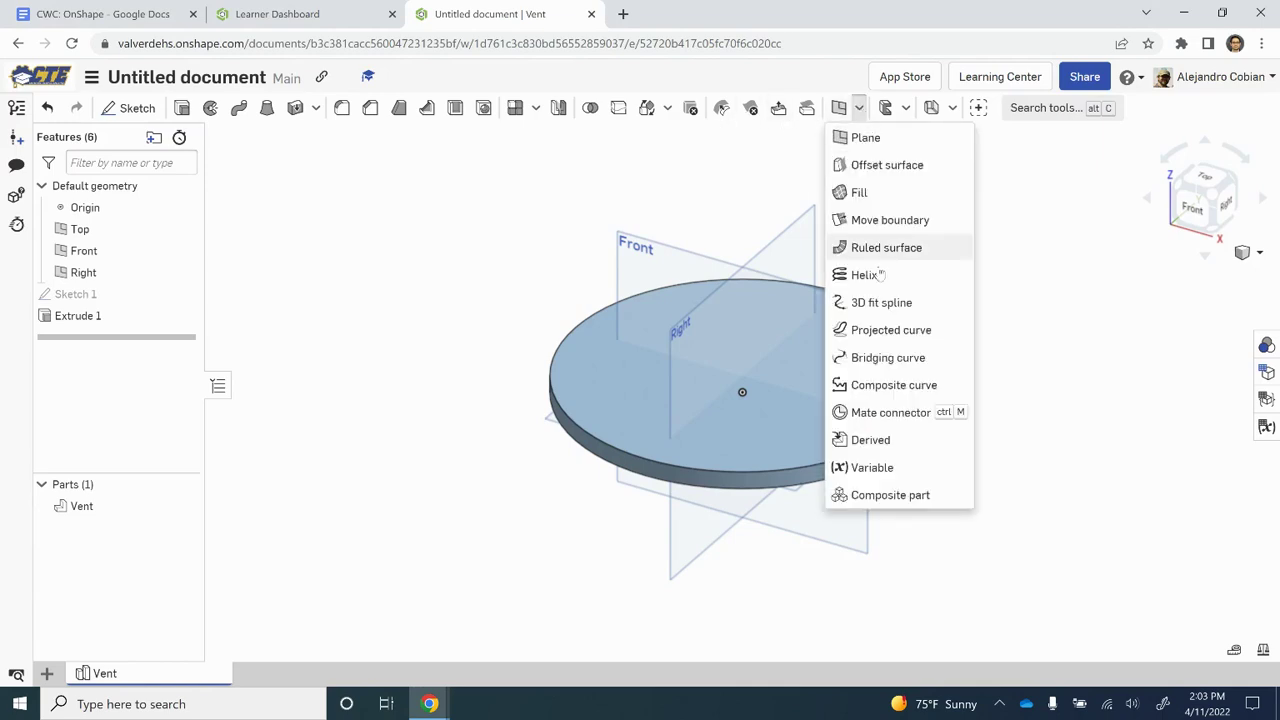
click(872, 468)
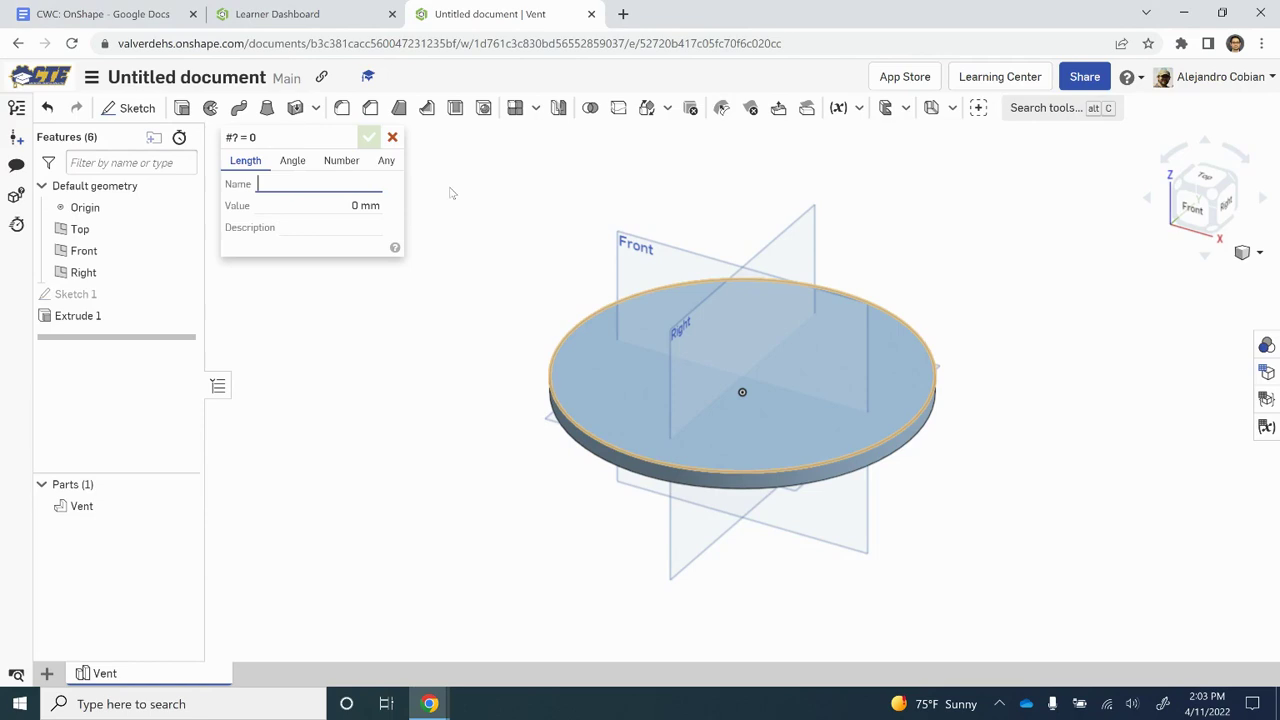
text(Diam)
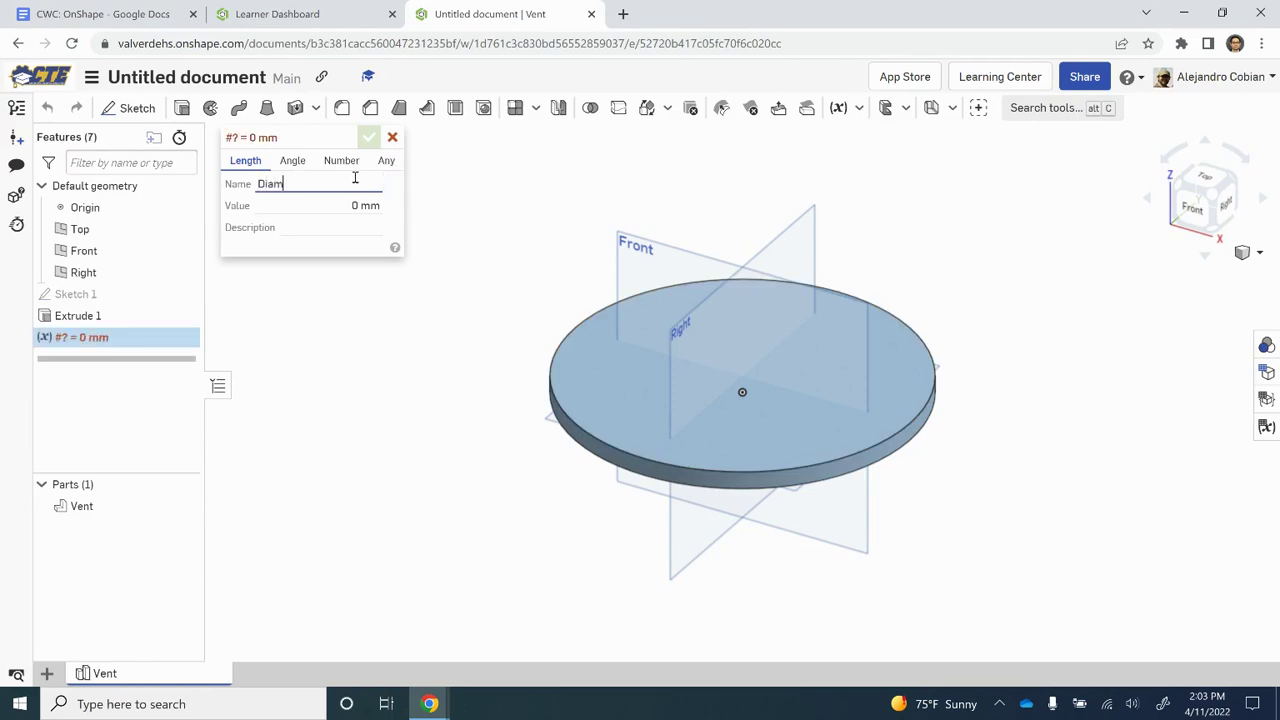
key(Tab)
text(1)
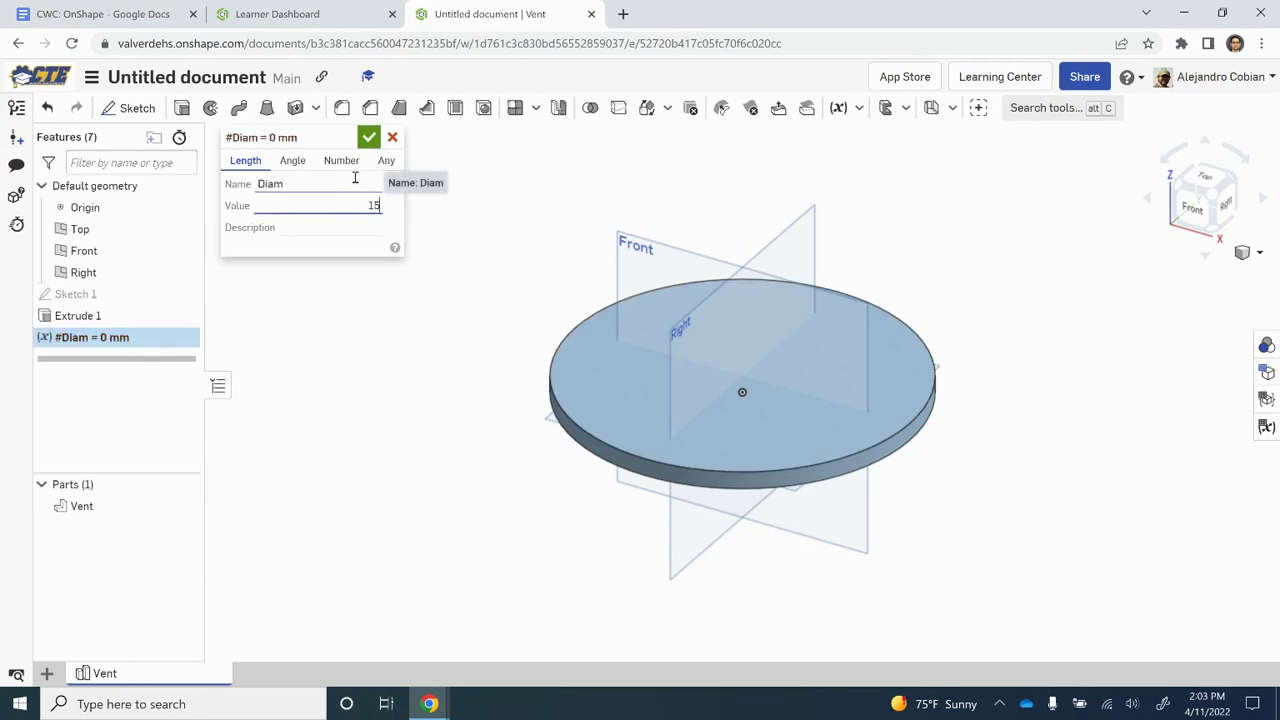
key(Return)
key(alt+Tab)
key(alt+Tab)
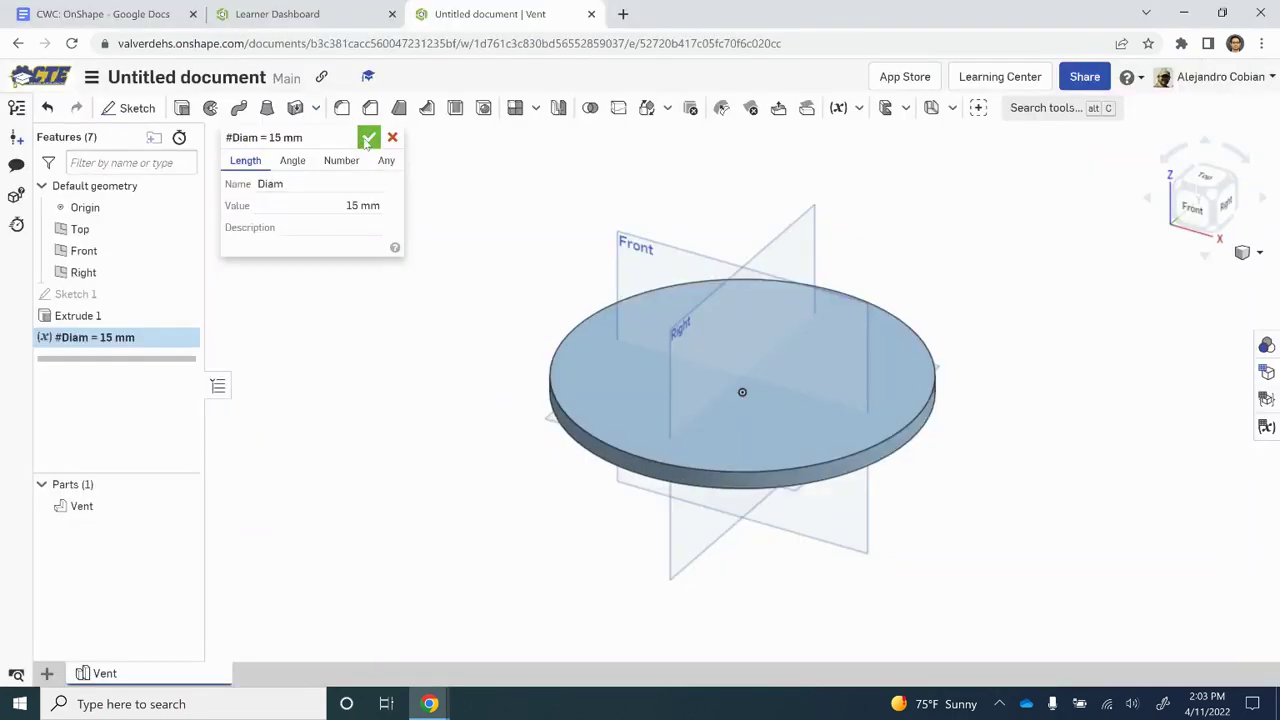
click(367, 136)
key(alt+Tab)
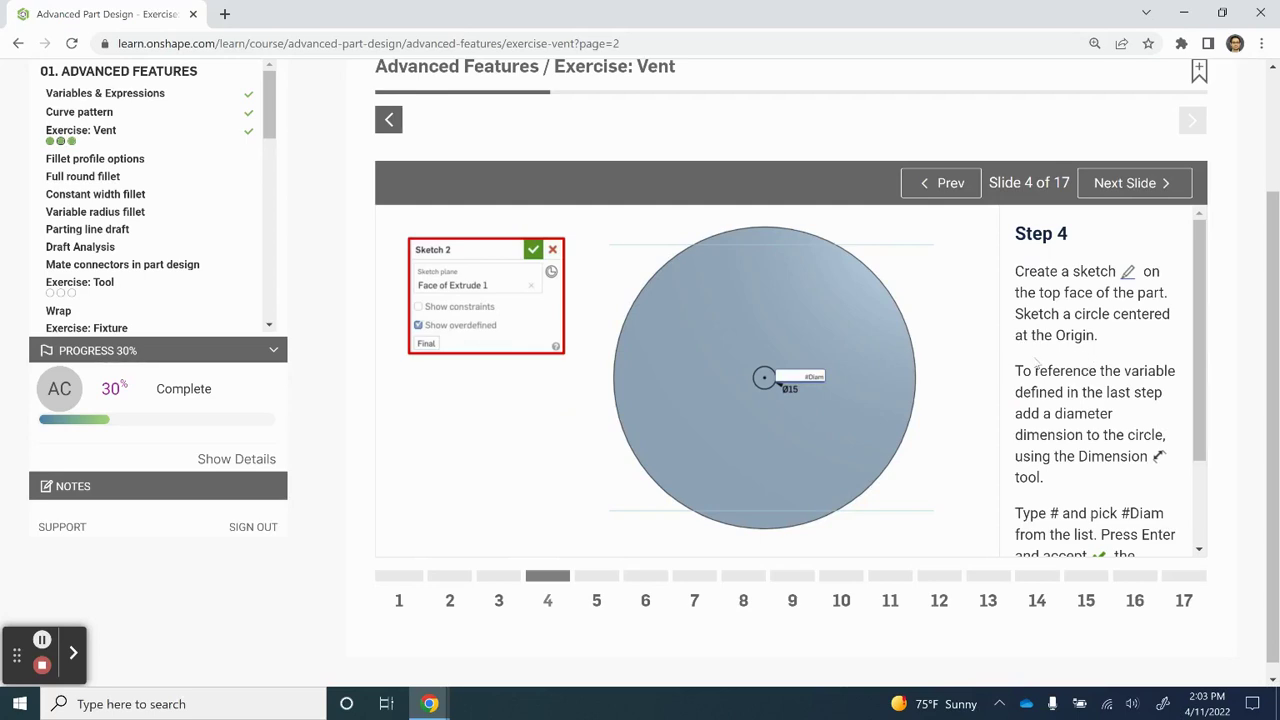
Start a sketch on the disc's top face and draw a circle centred on the origin
scroll(1036, 366, down, 1)
key(alt+Tab)
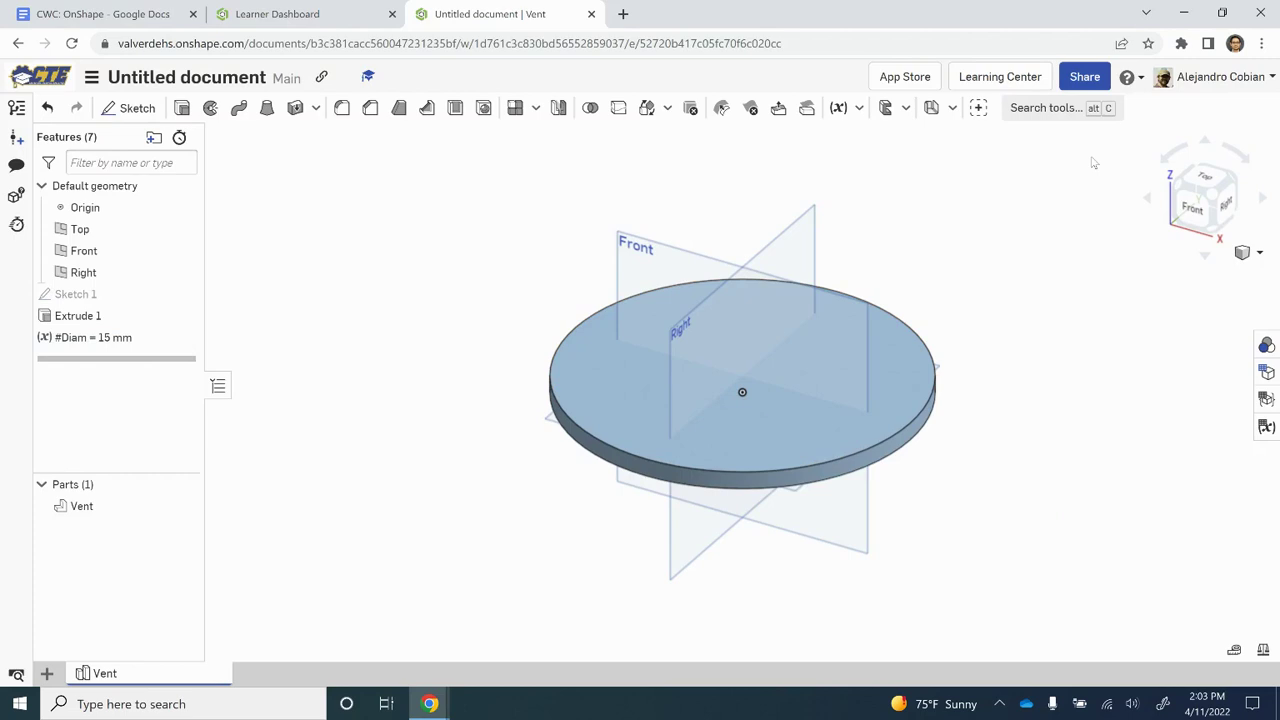
click(596, 378)
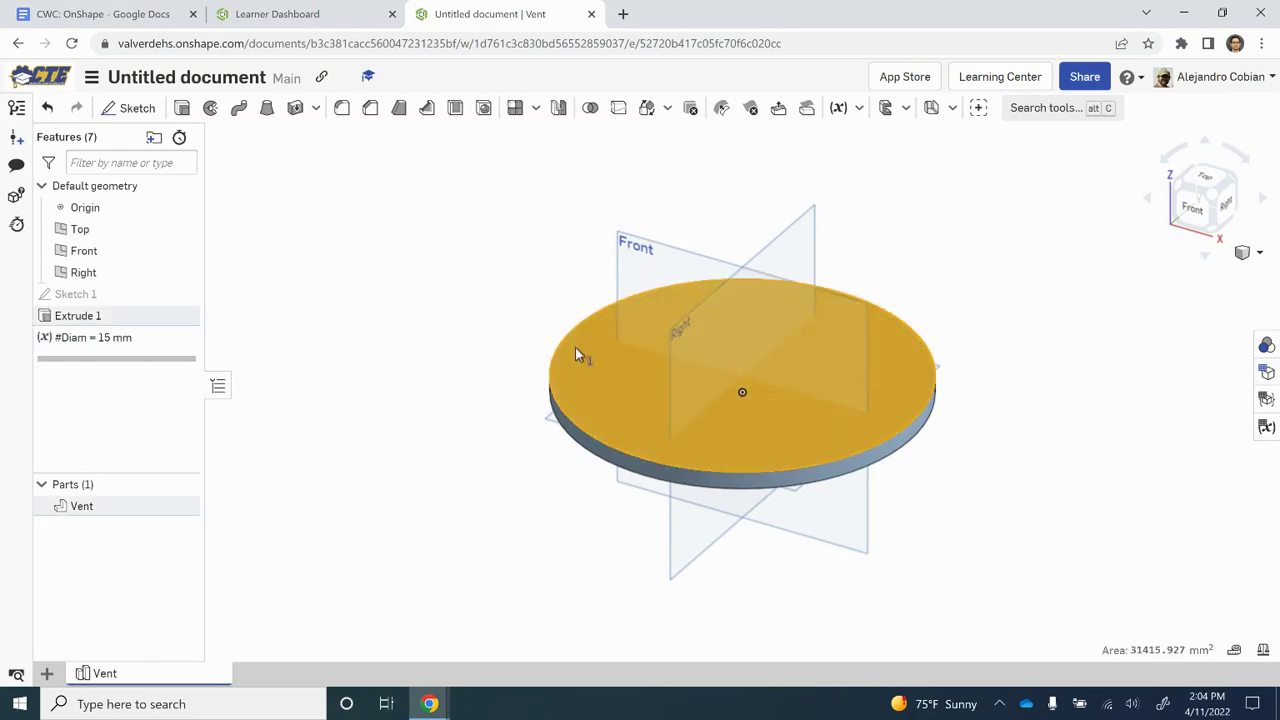
click(134, 112)
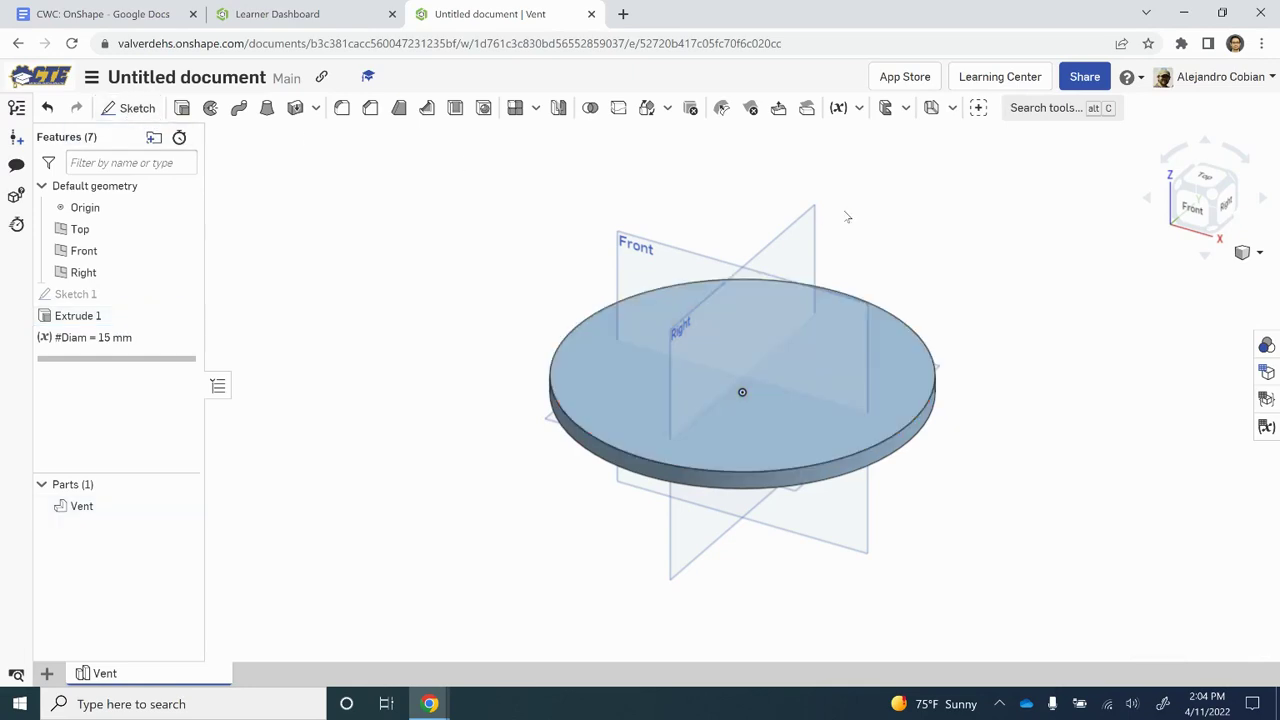
click(1218, 172)
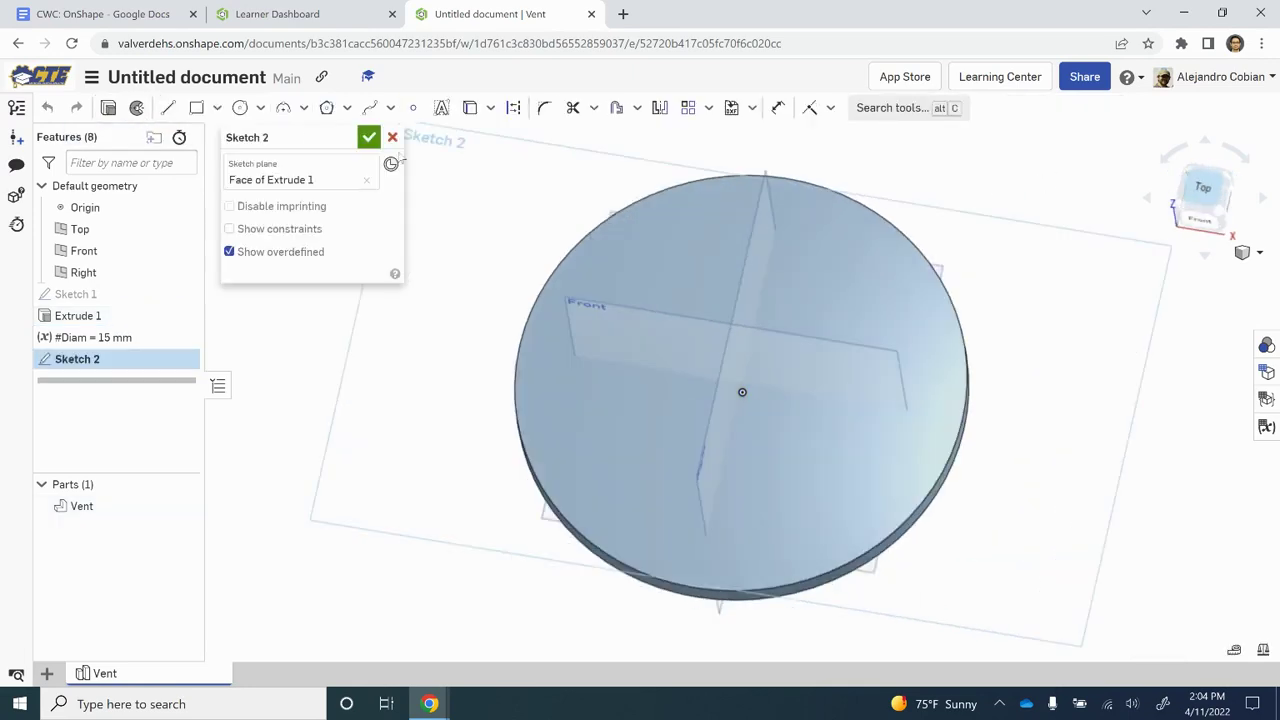
key(c)
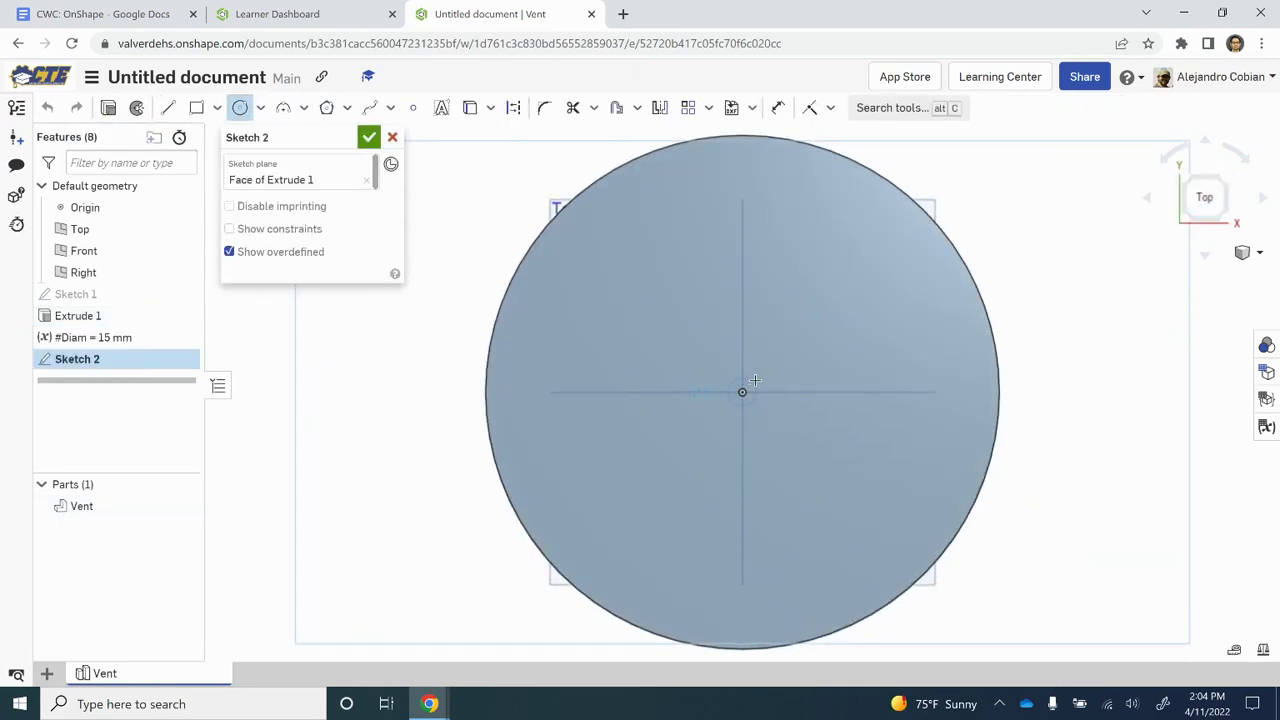
click(742, 392)
click(773, 360)
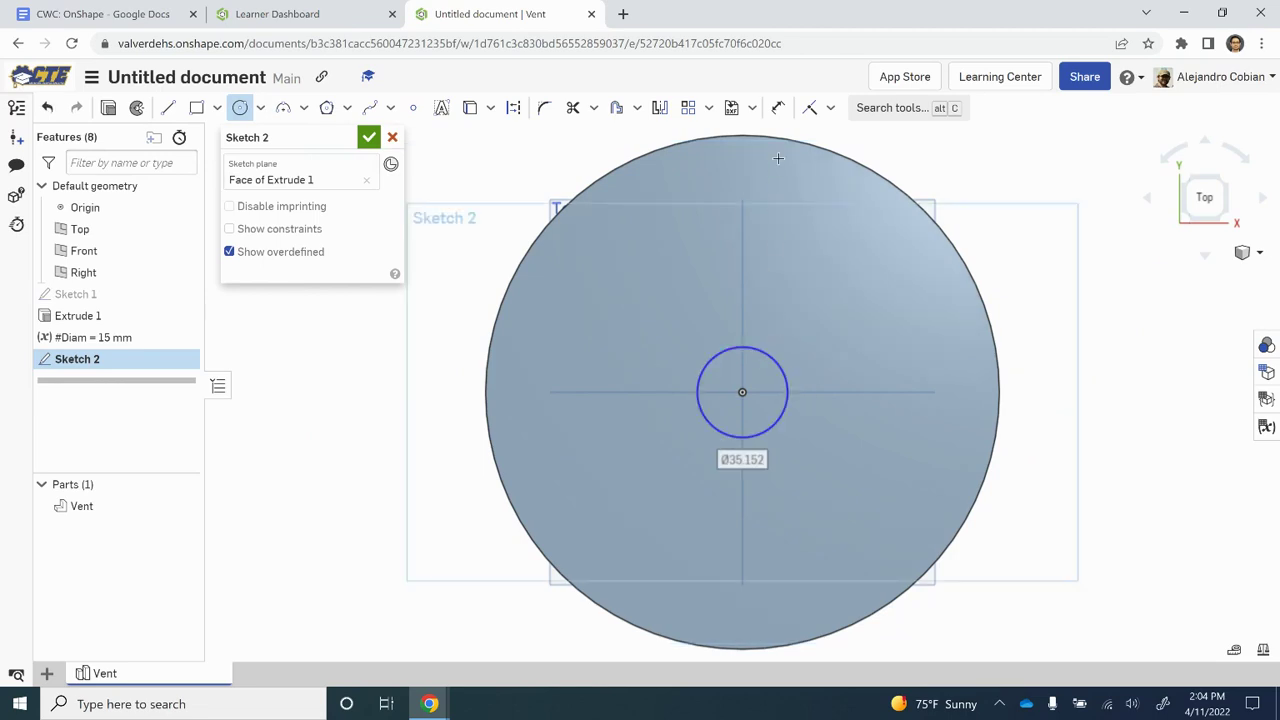
Dimension the circle's diameter with #Diam (15 mm), then view Slide 5
click(778, 107)
click(786, 380)
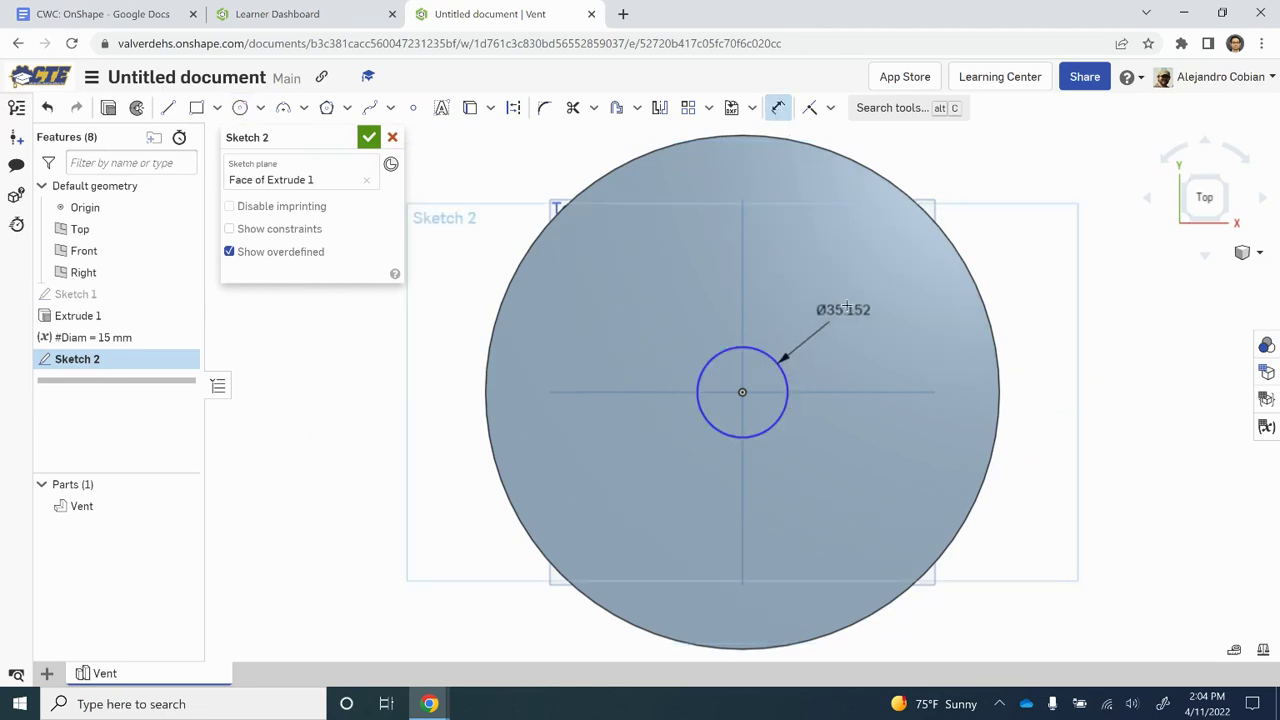
click(855, 297)
text(d)
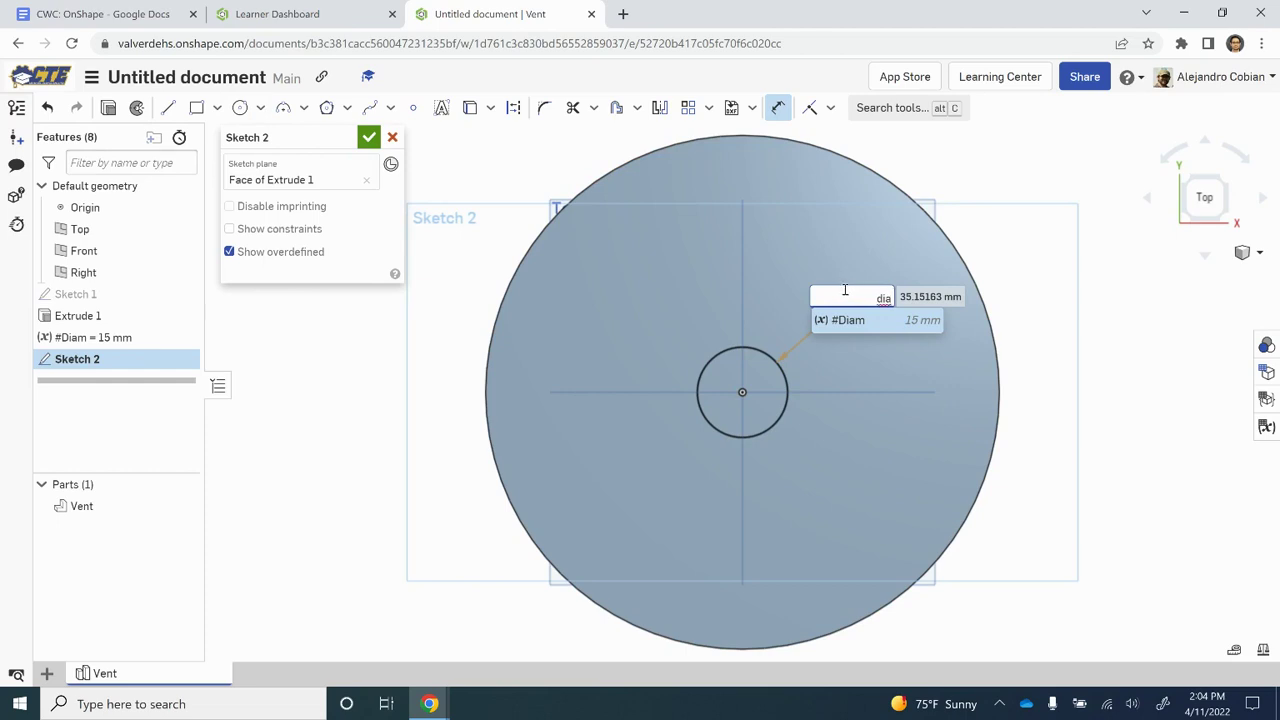
text(ia)
key(Return)
key(Return)
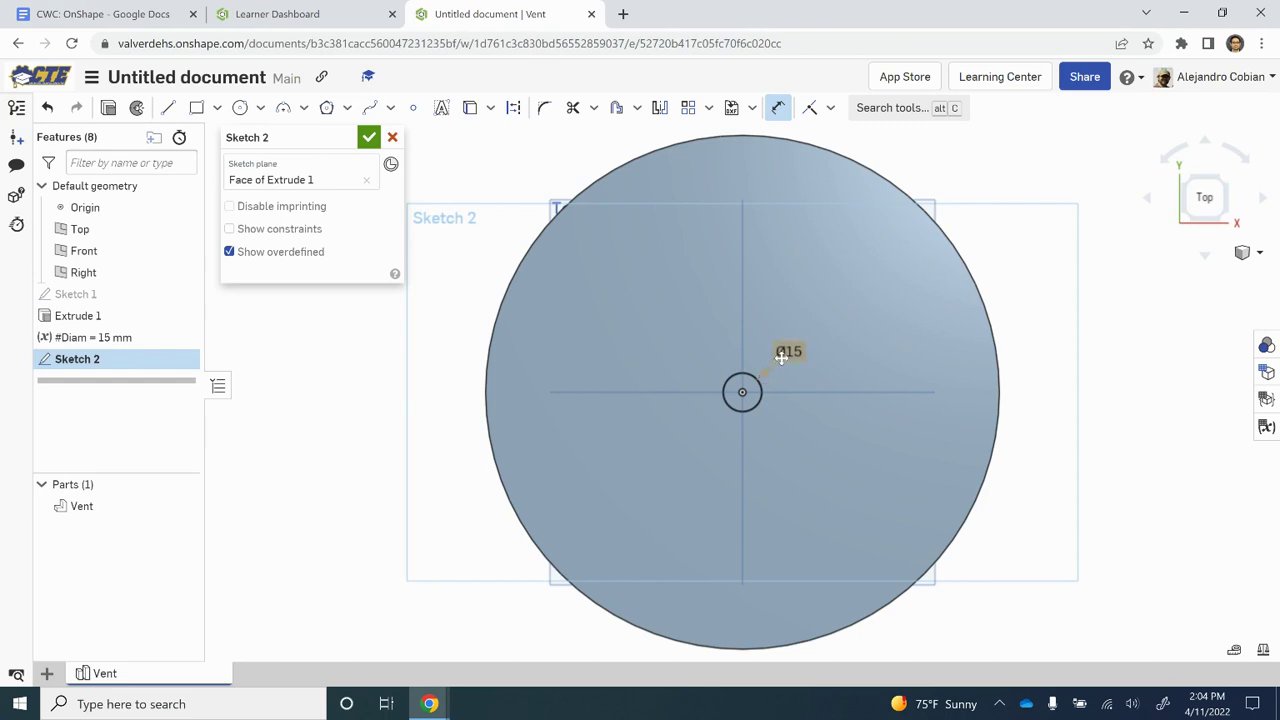
key(alt+Tab)
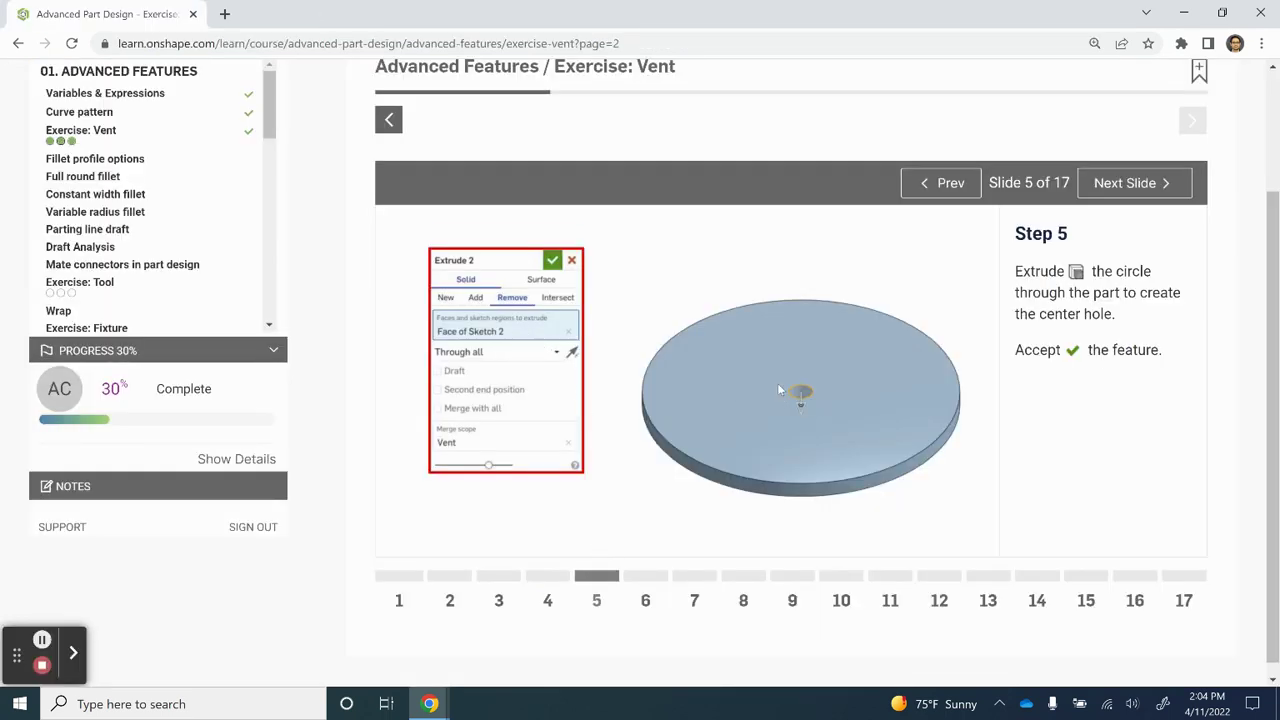
Cut the Sketch 2 circle Through all as Extrude 2 (Remove) to make the centre hole
key(alt+Tab)
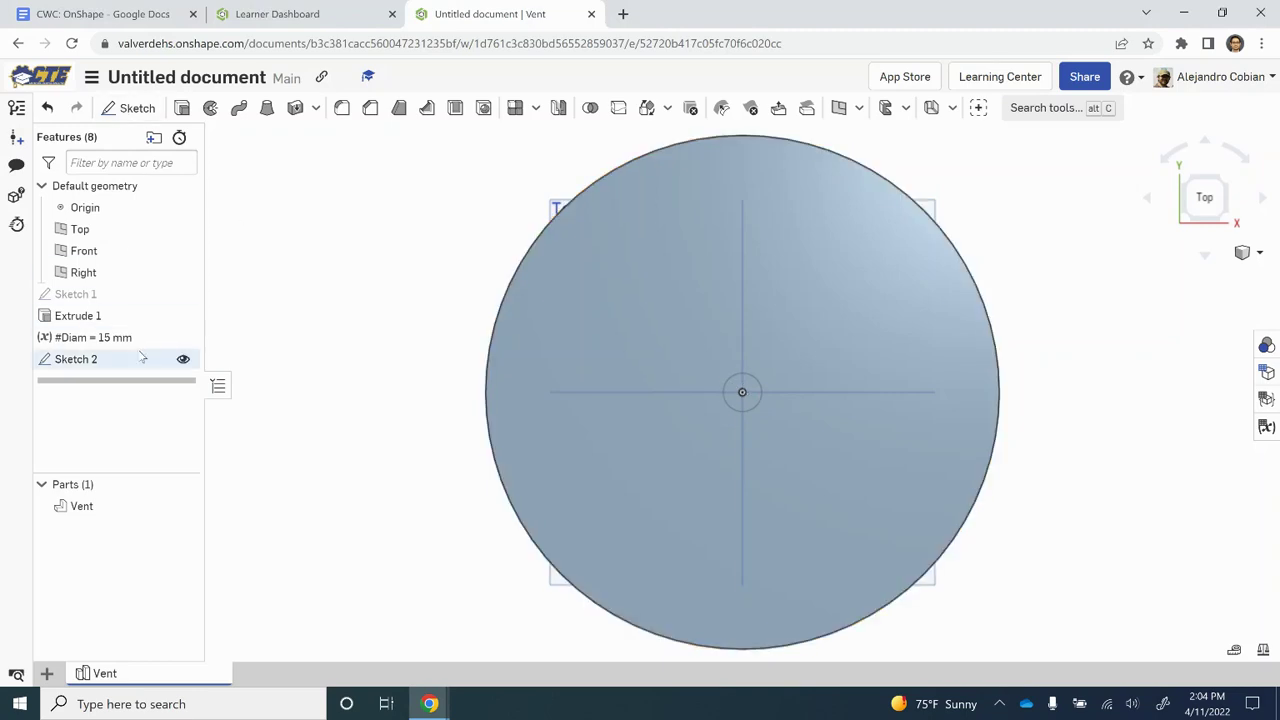
click(182, 107)
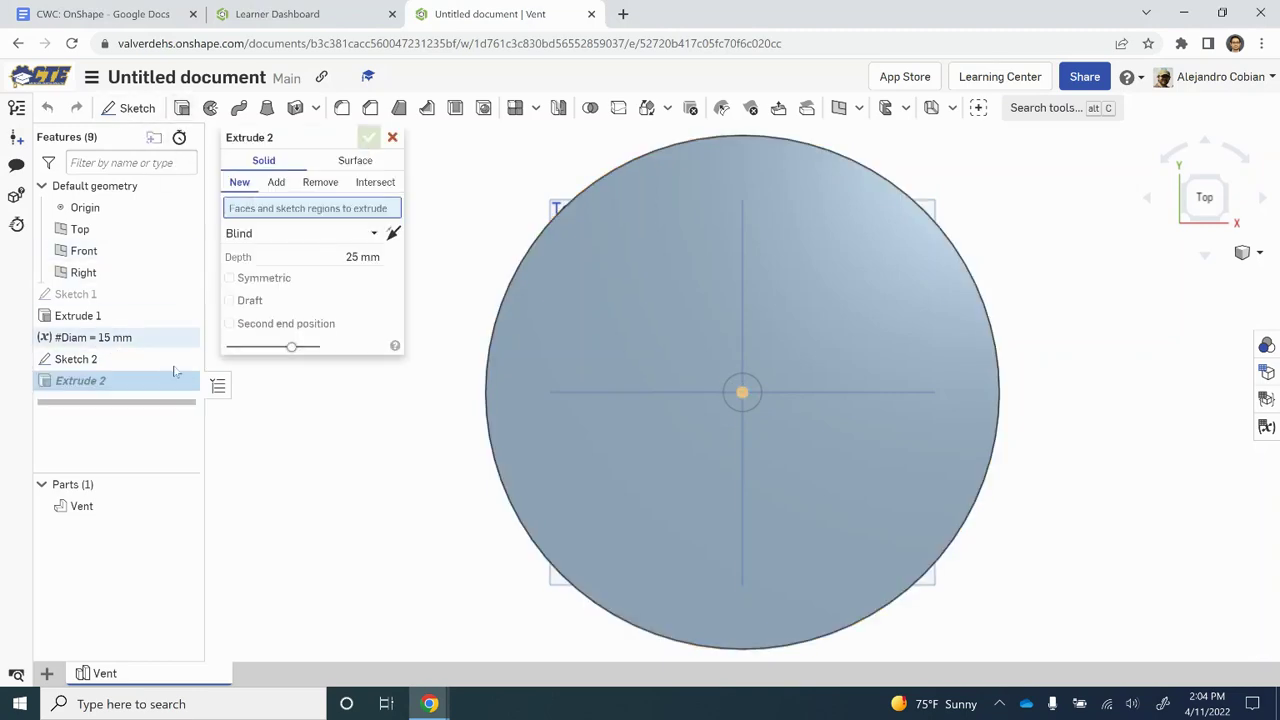
click(88, 366)
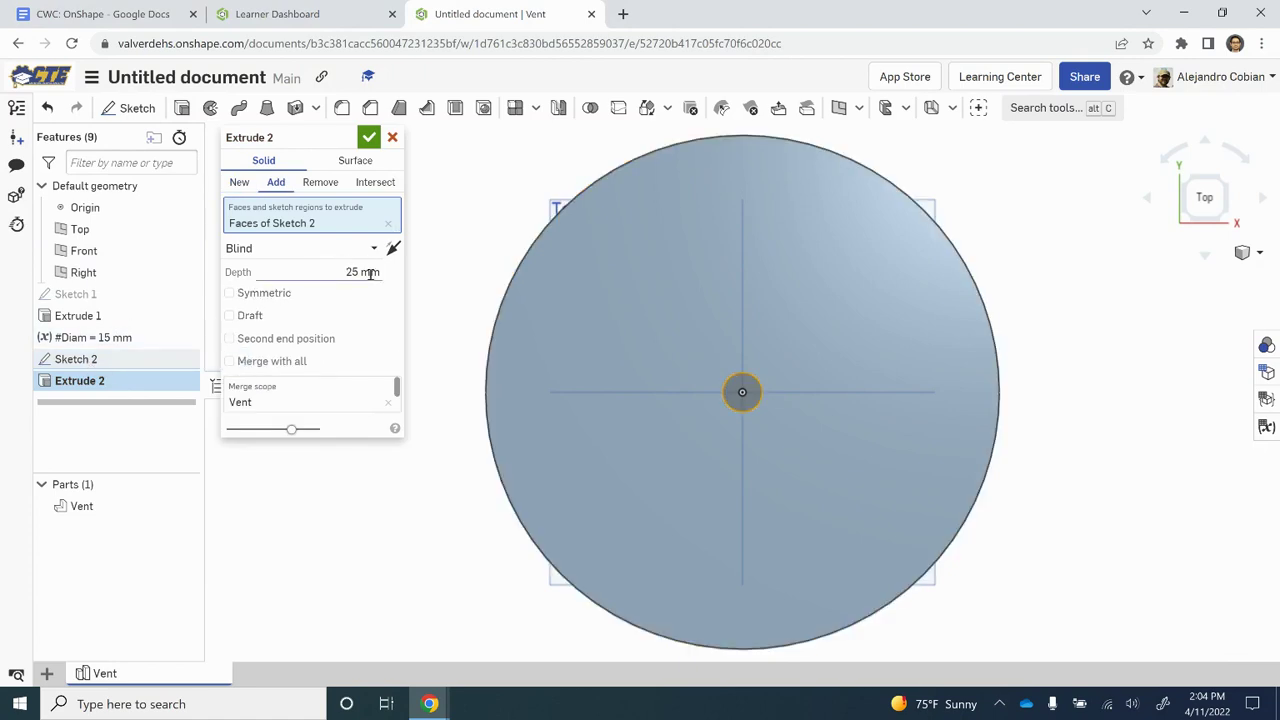
click(320, 183)
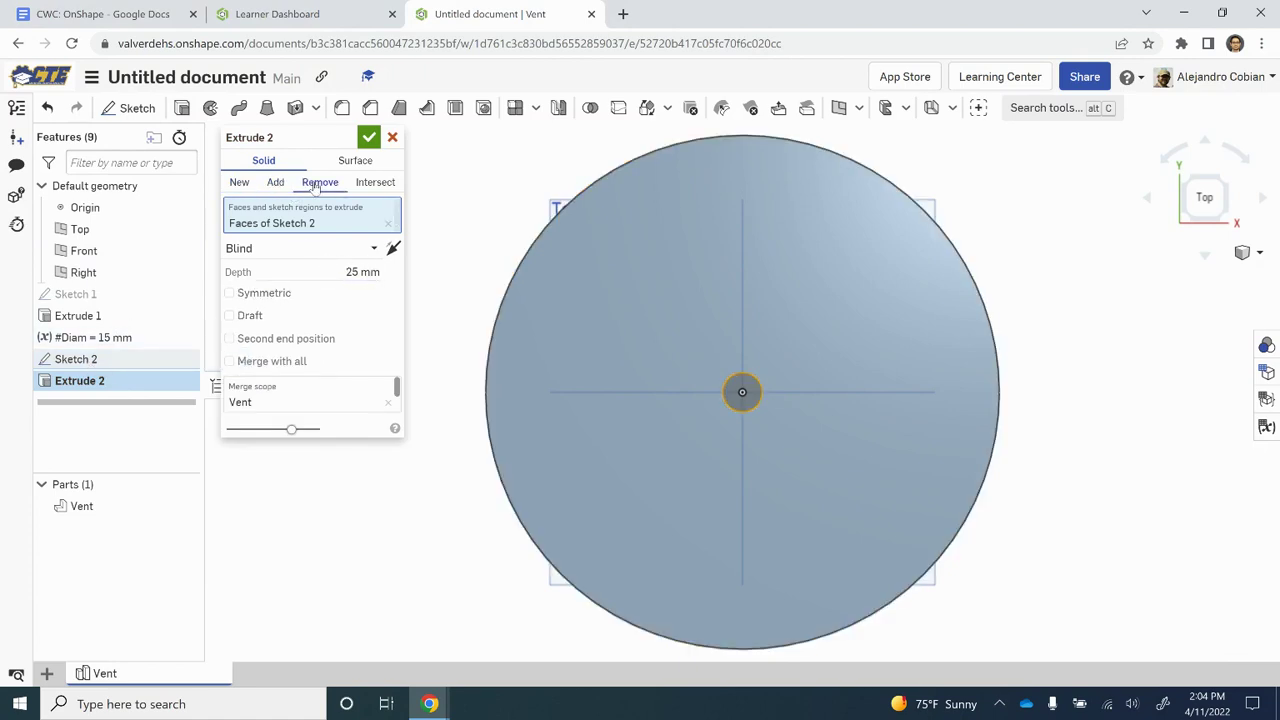
click(328, 250)
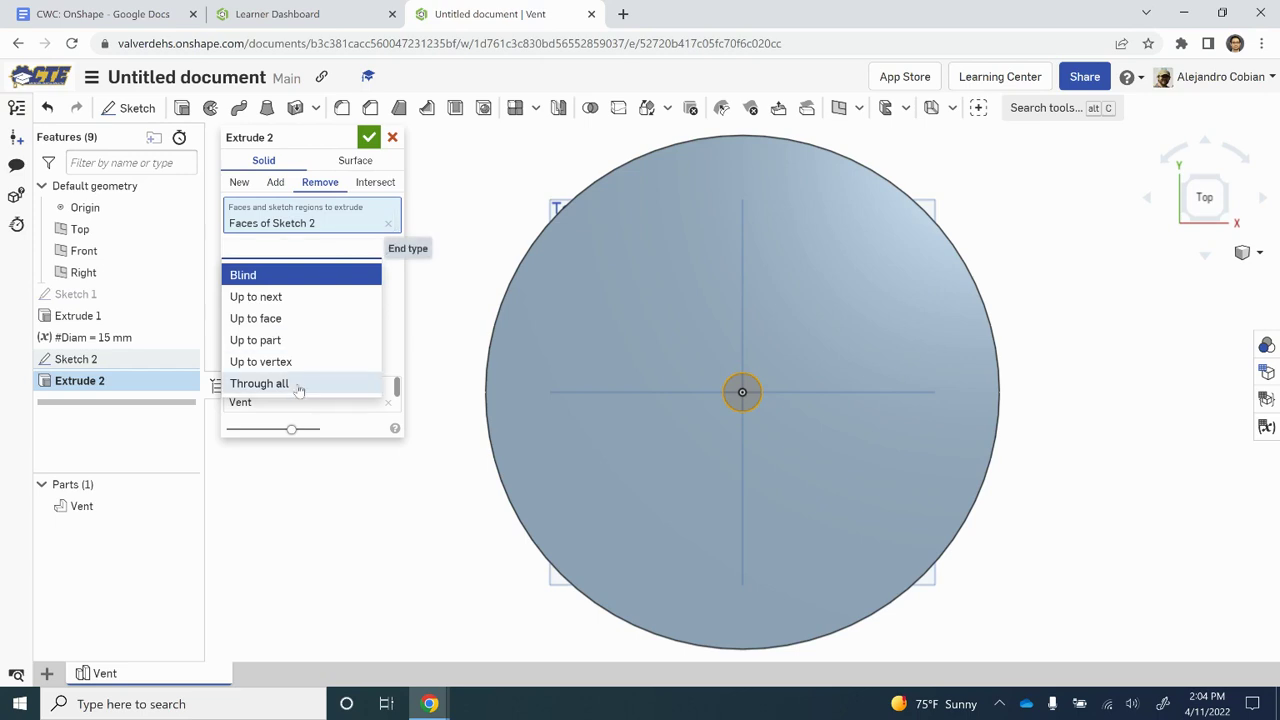
click(258, 380)
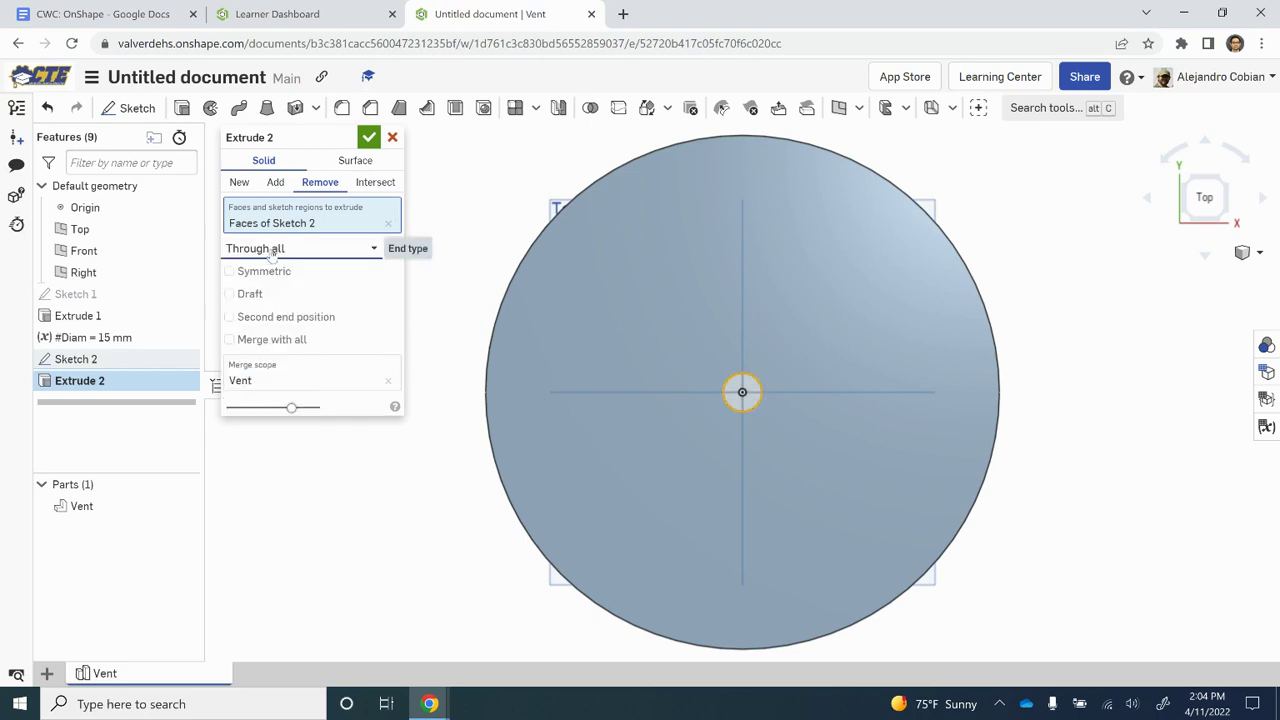
click(368, 138)
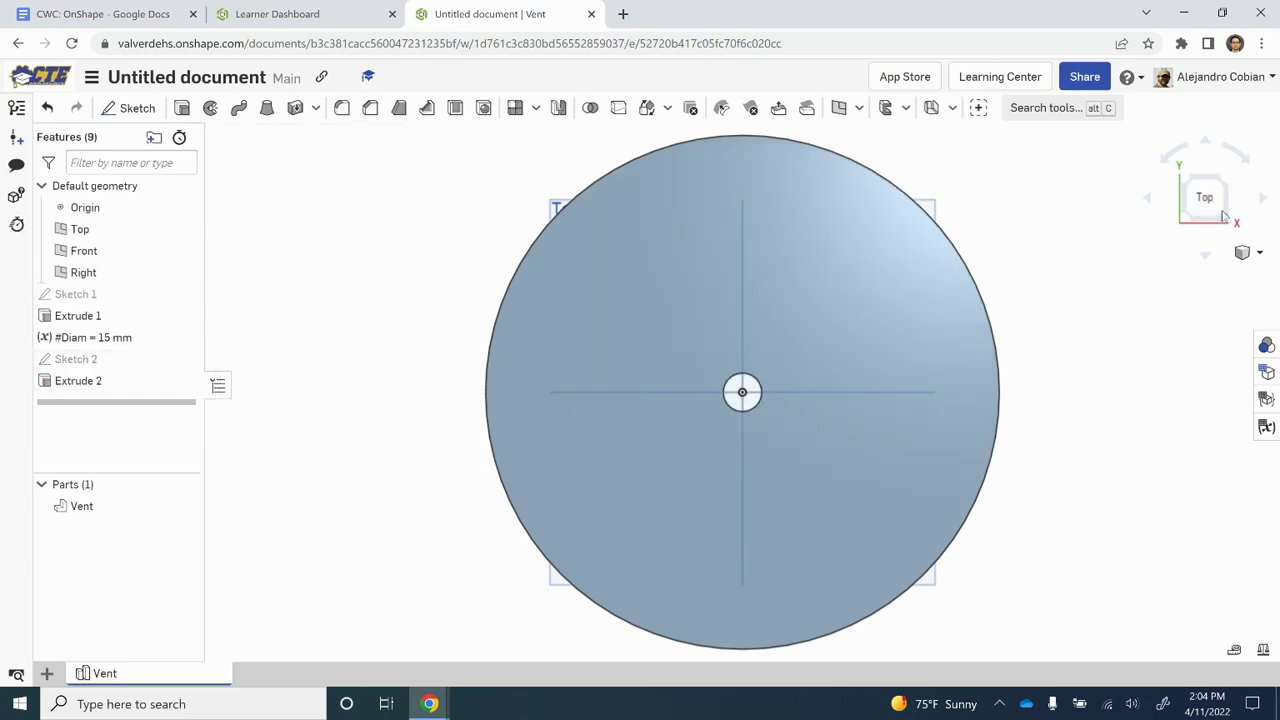
click(1226, 222)
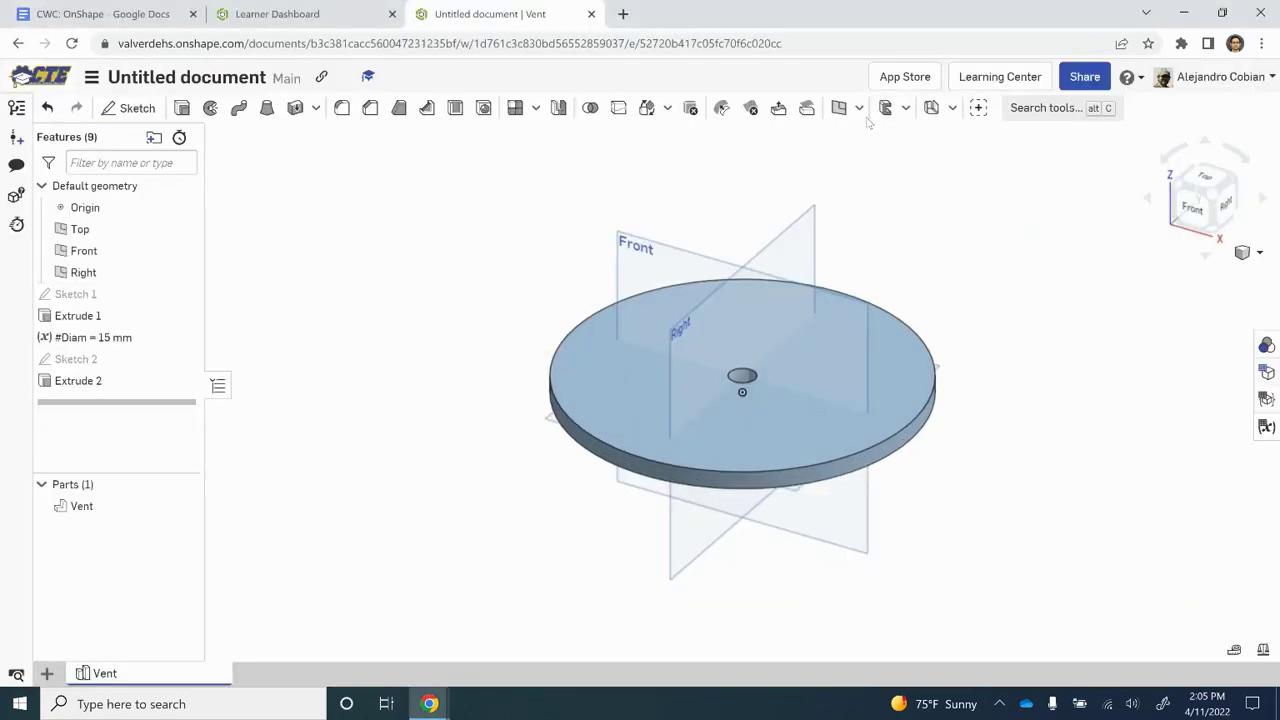
Add another Diam variable with value #Diam+30mm, giving 45 mm
click(858, 108)
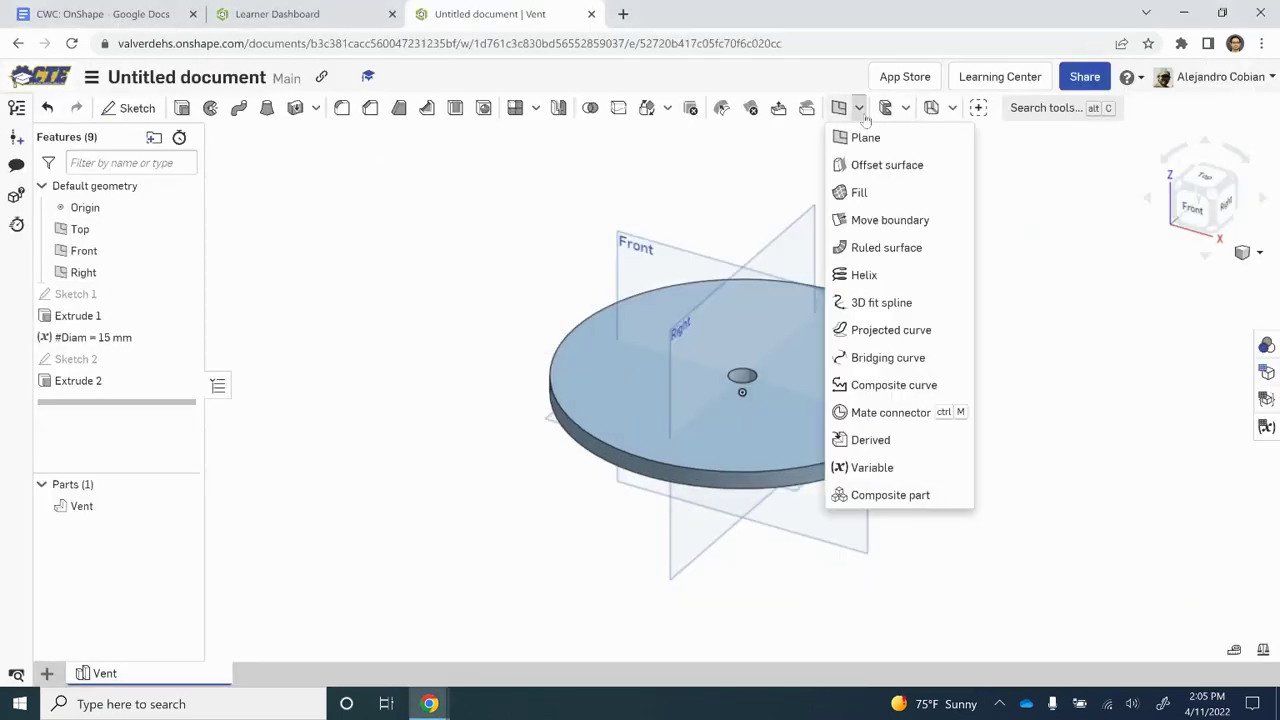
click(880, 463)
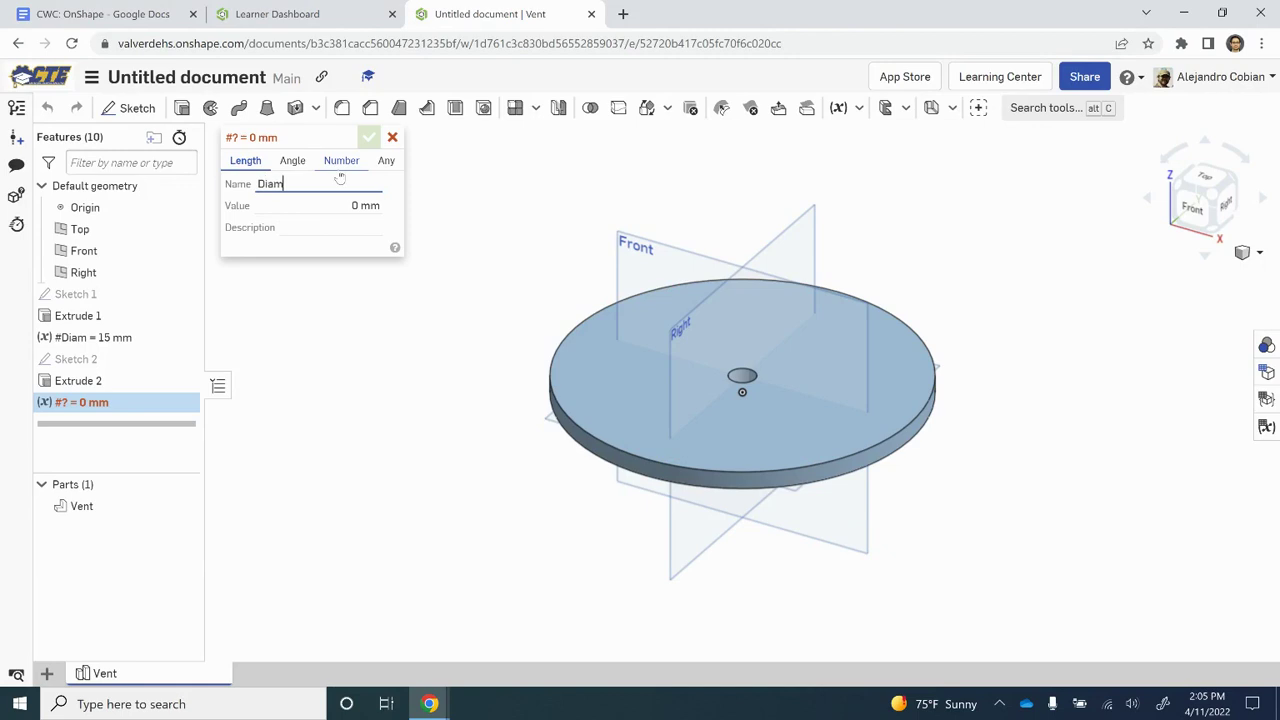
key(Tab)
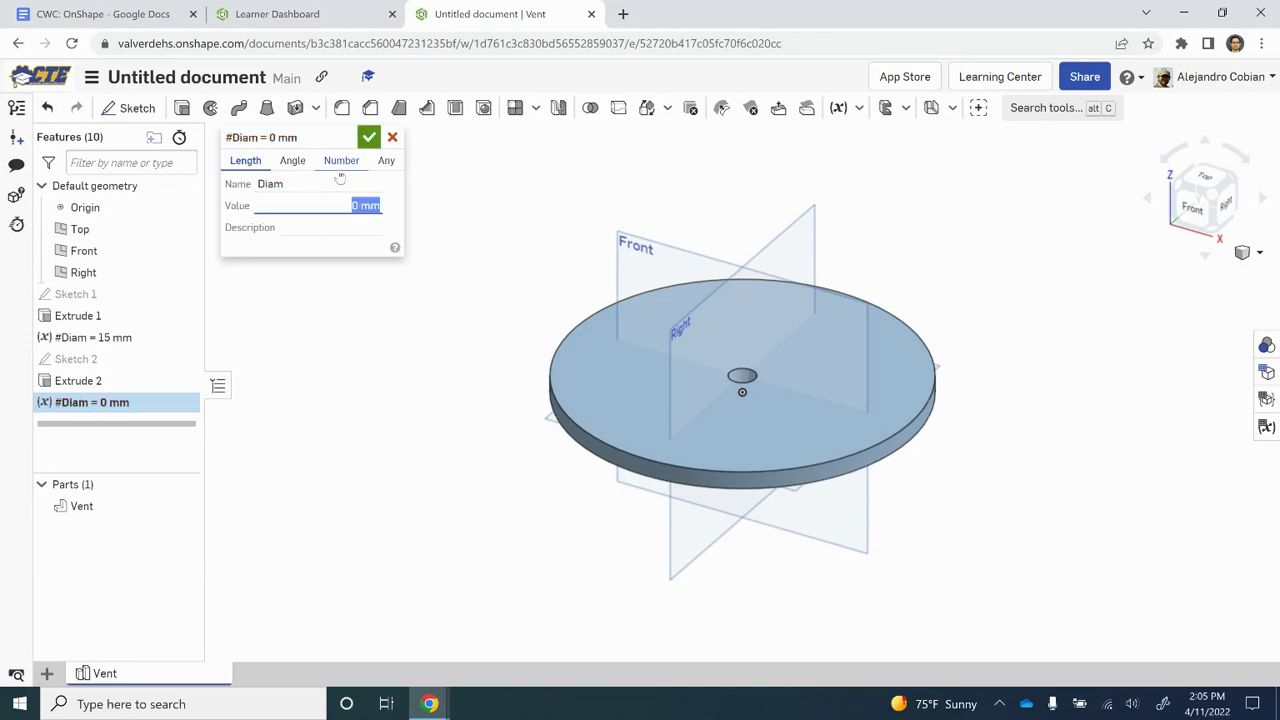
text(di)
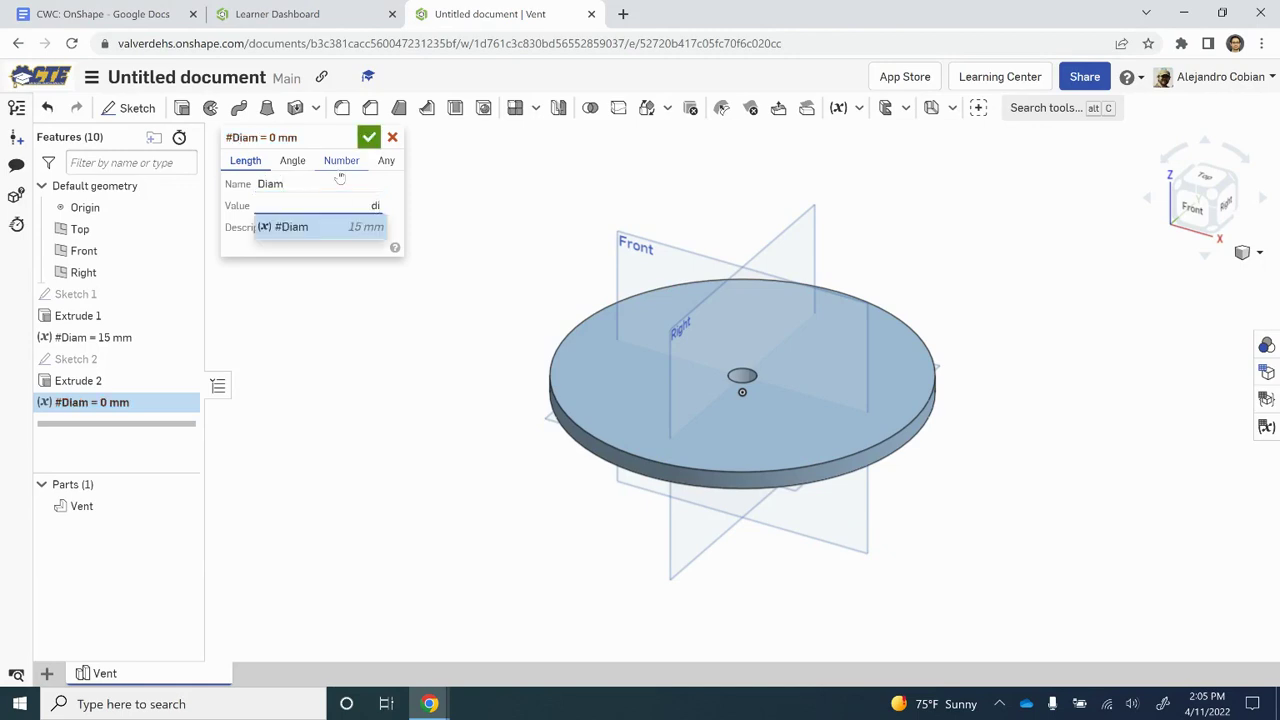
key(Return)
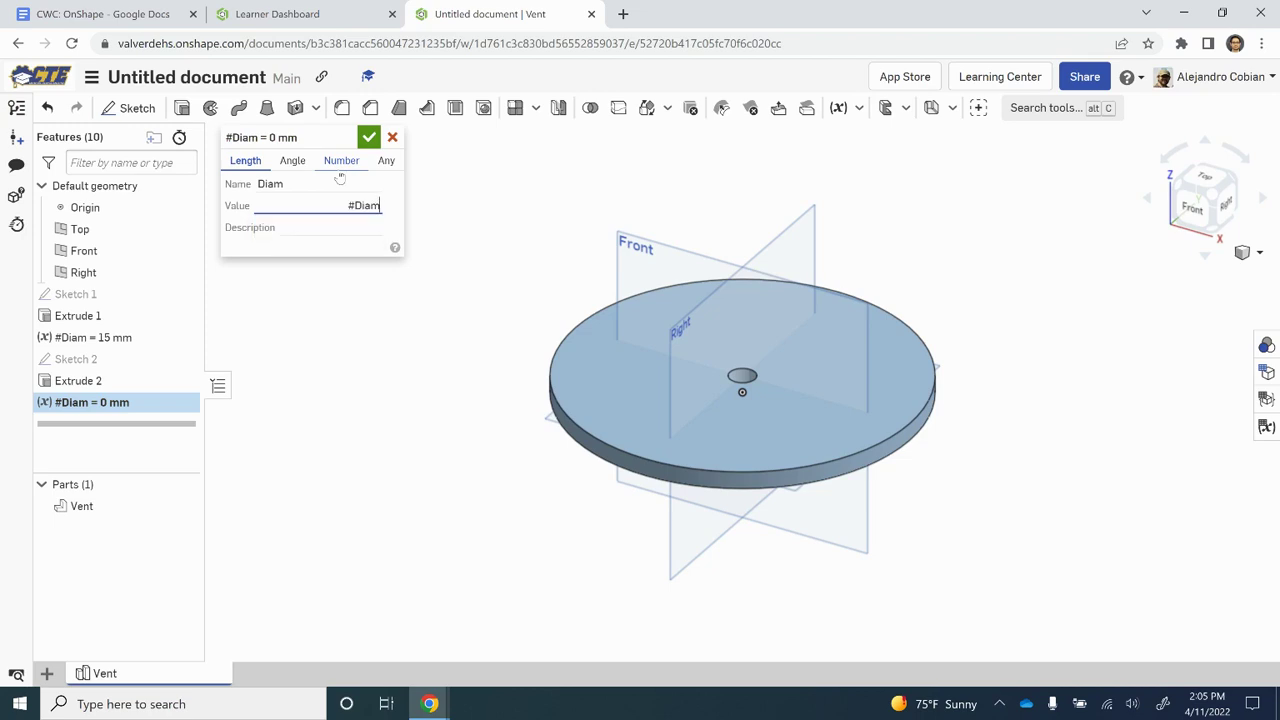
text(+30mm)
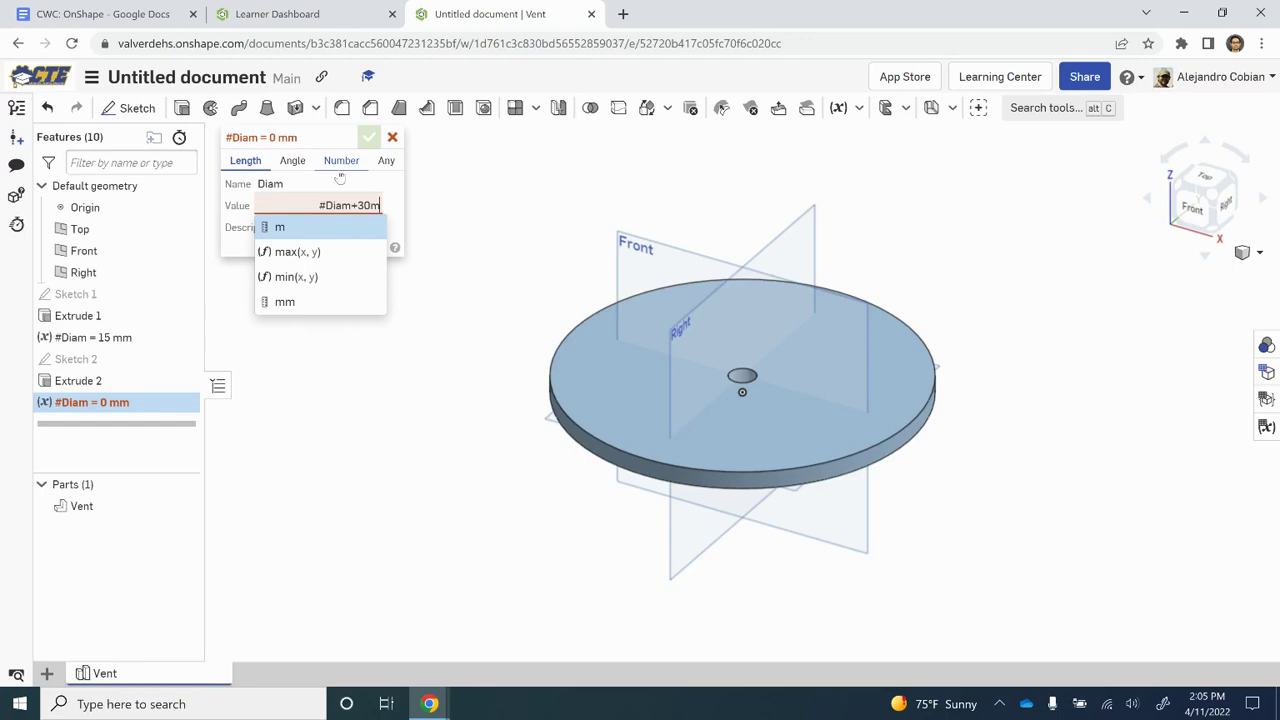
key(Return)
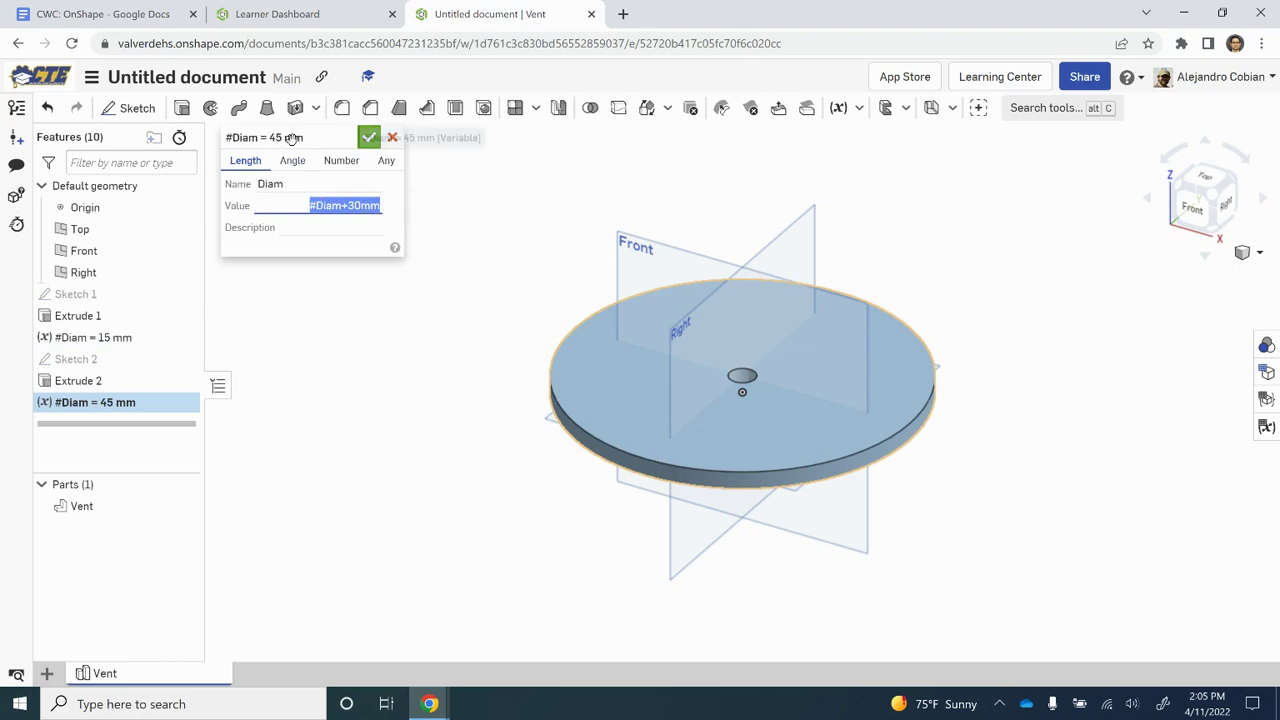
click(369, 139)
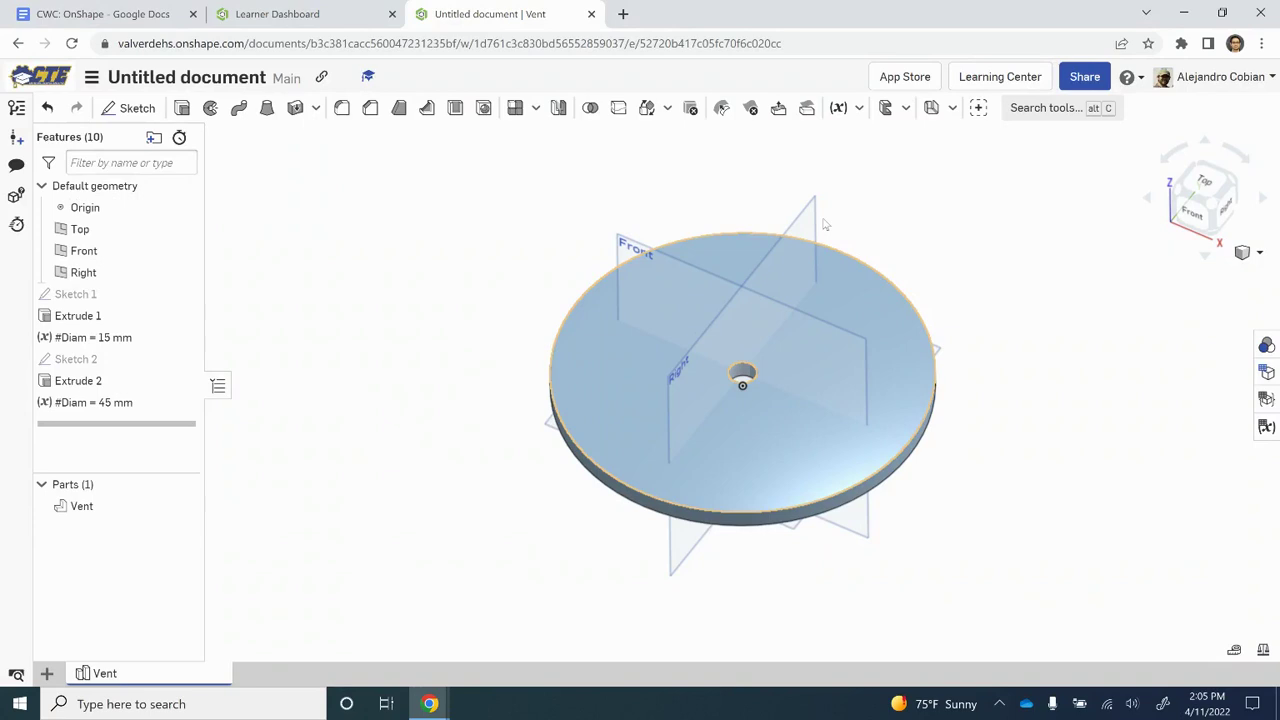
Create a unitless Number variable slots with value 0
click(838, 107)
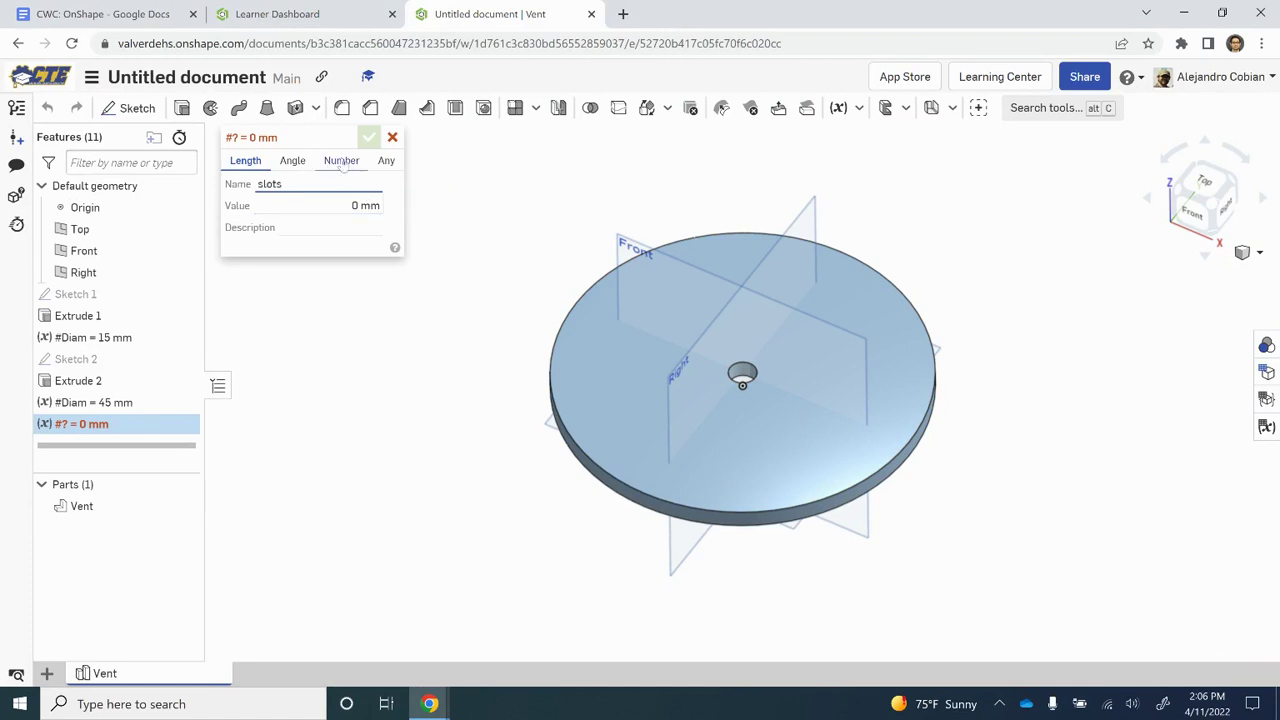
click(340, 161)
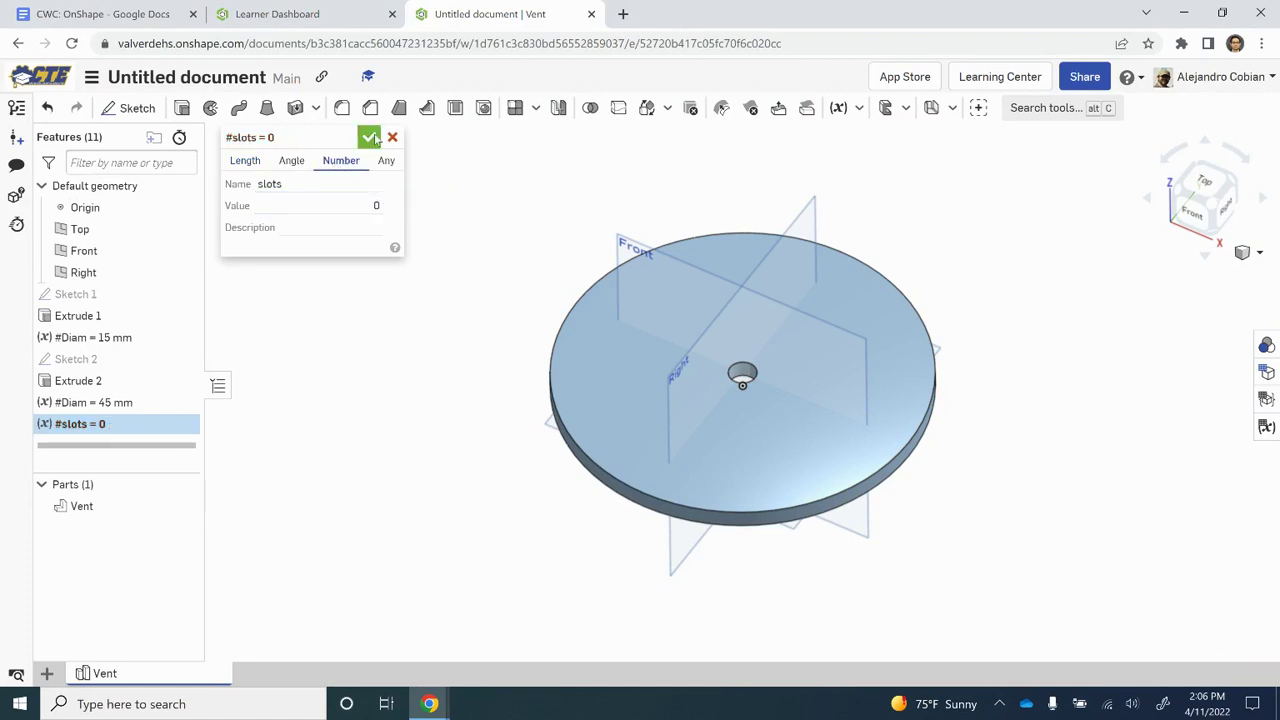
click(369, 137)
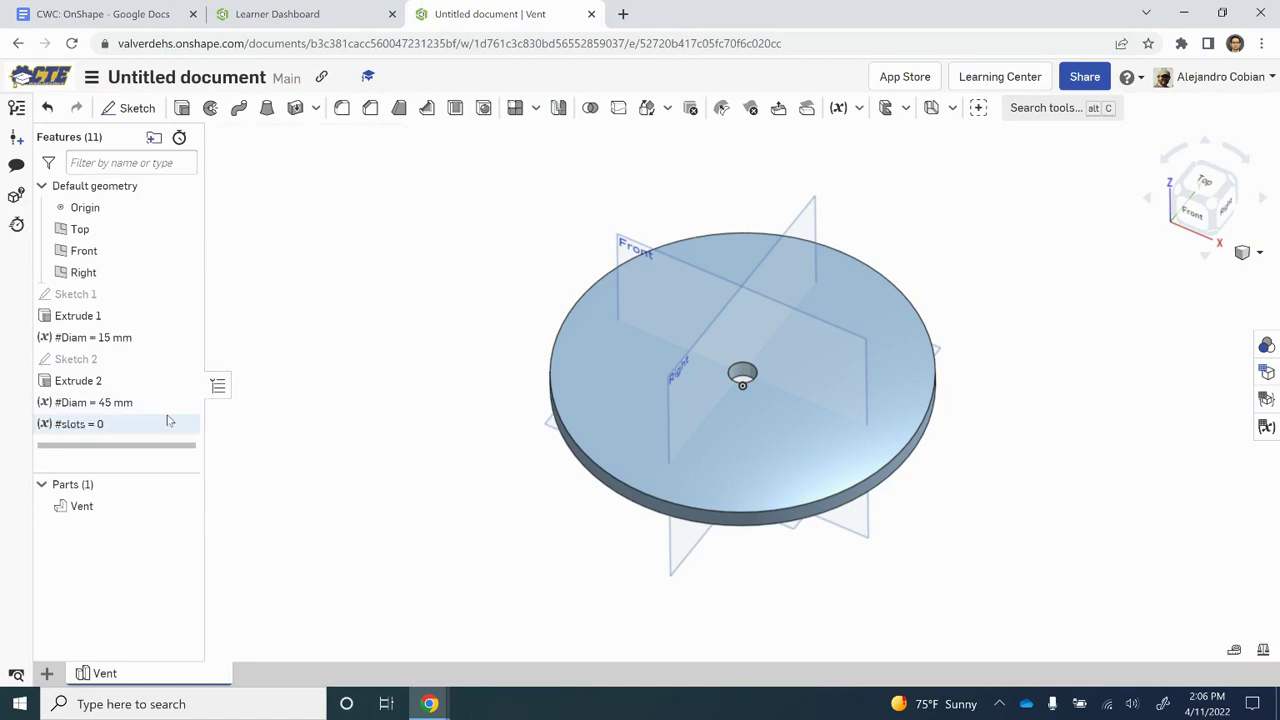
key(alt+Tab)
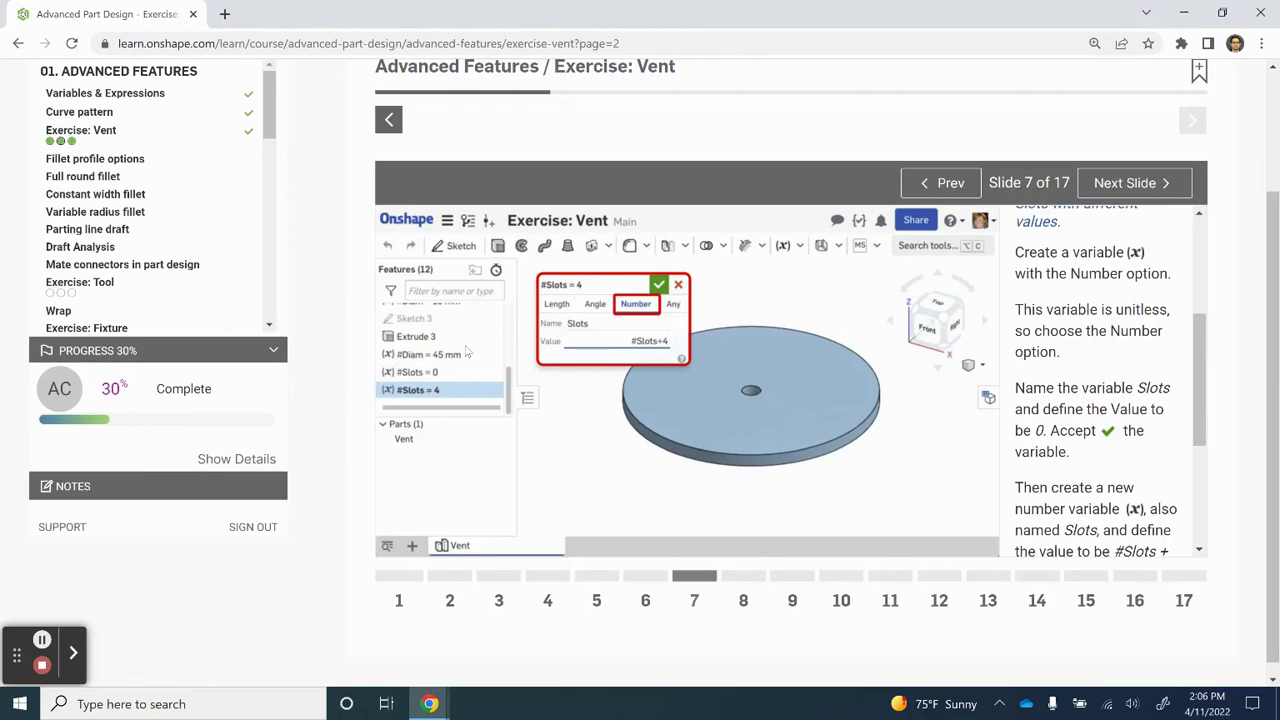
key(alt+Tab)
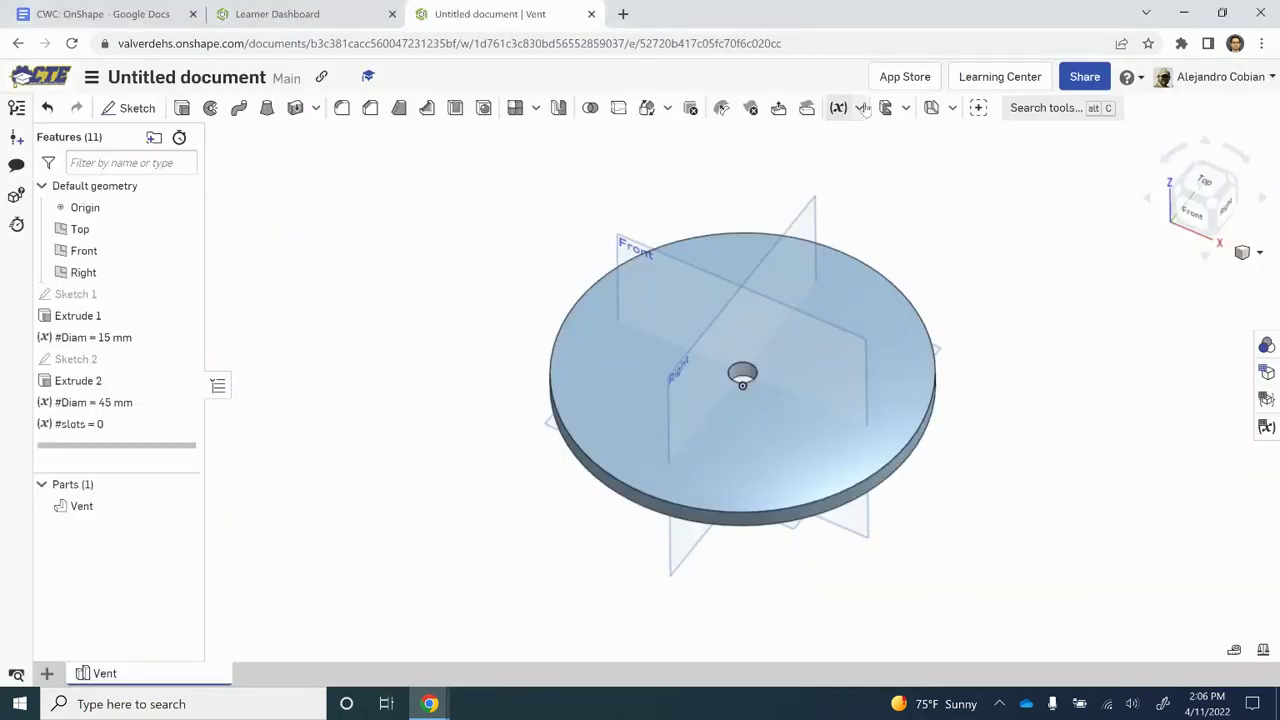
Add a second Number variable slots with value #slots+4, evaluating to 4
click(838, 107)
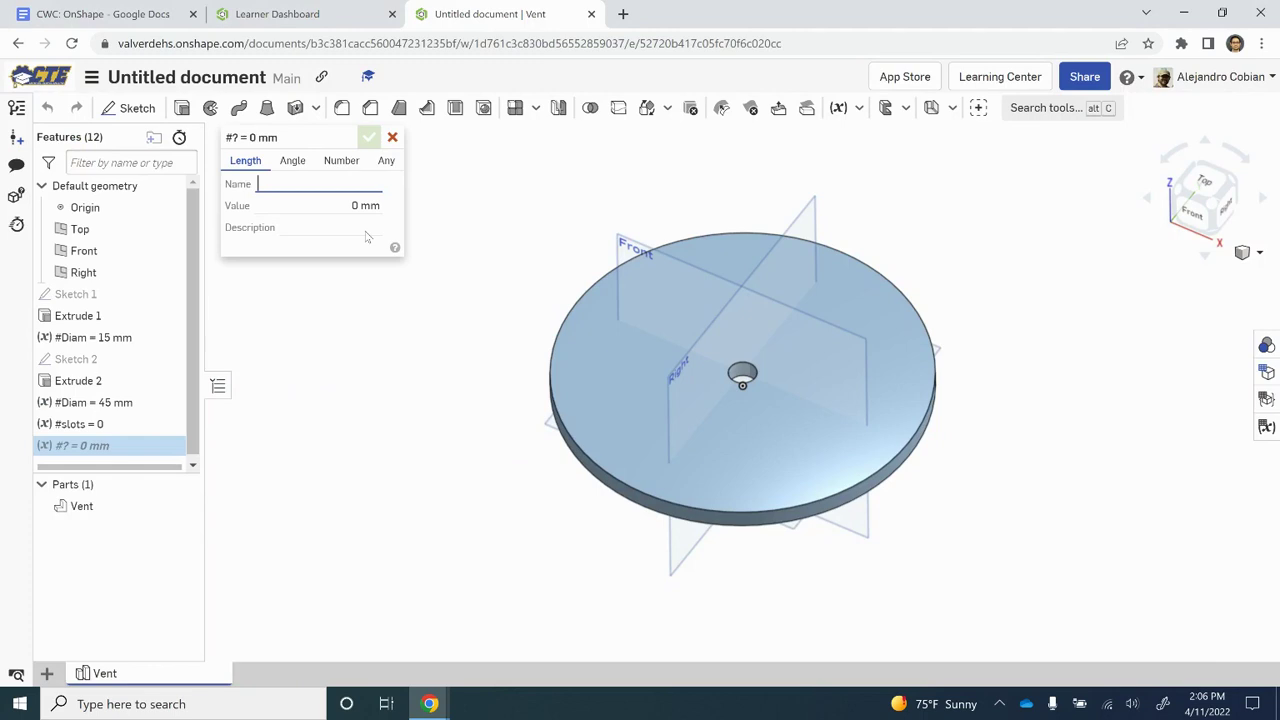
text(slot)
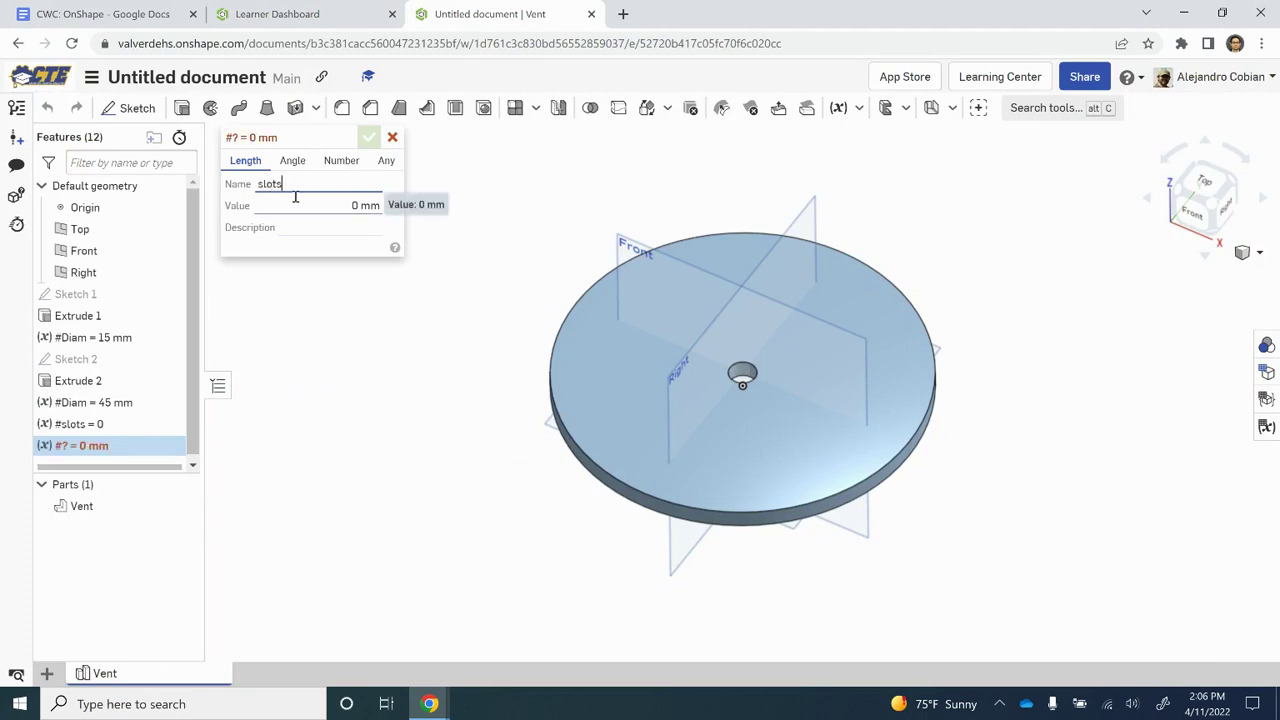
text(s)
key(Tab)
text(#slots)
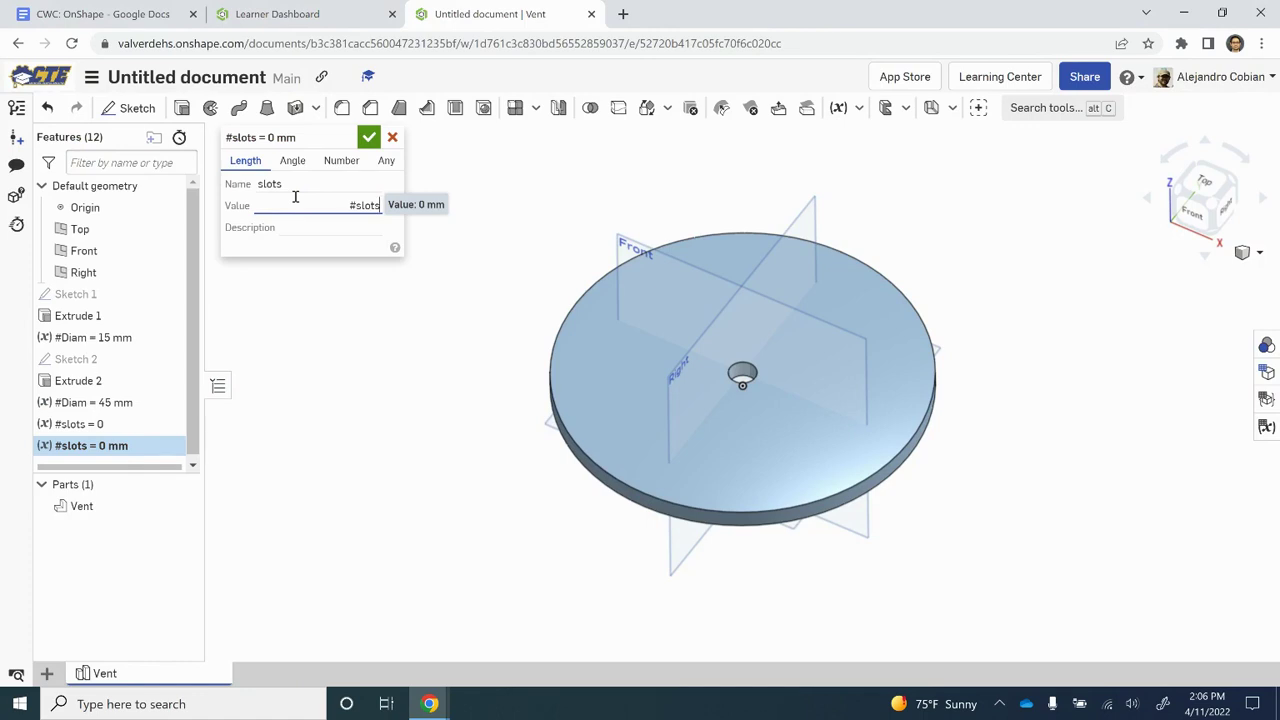
text(=4)
click(342, 161)
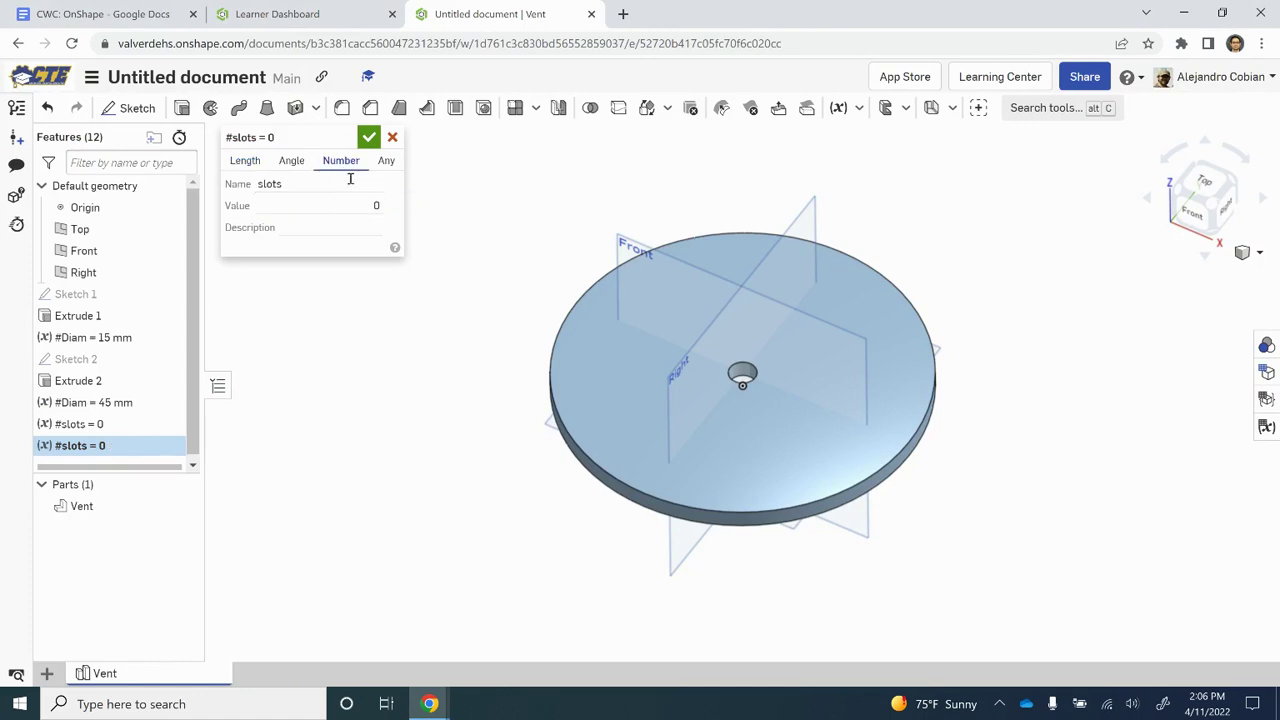
click(358, 205)
key(BackSpace)
text(#slots+4)
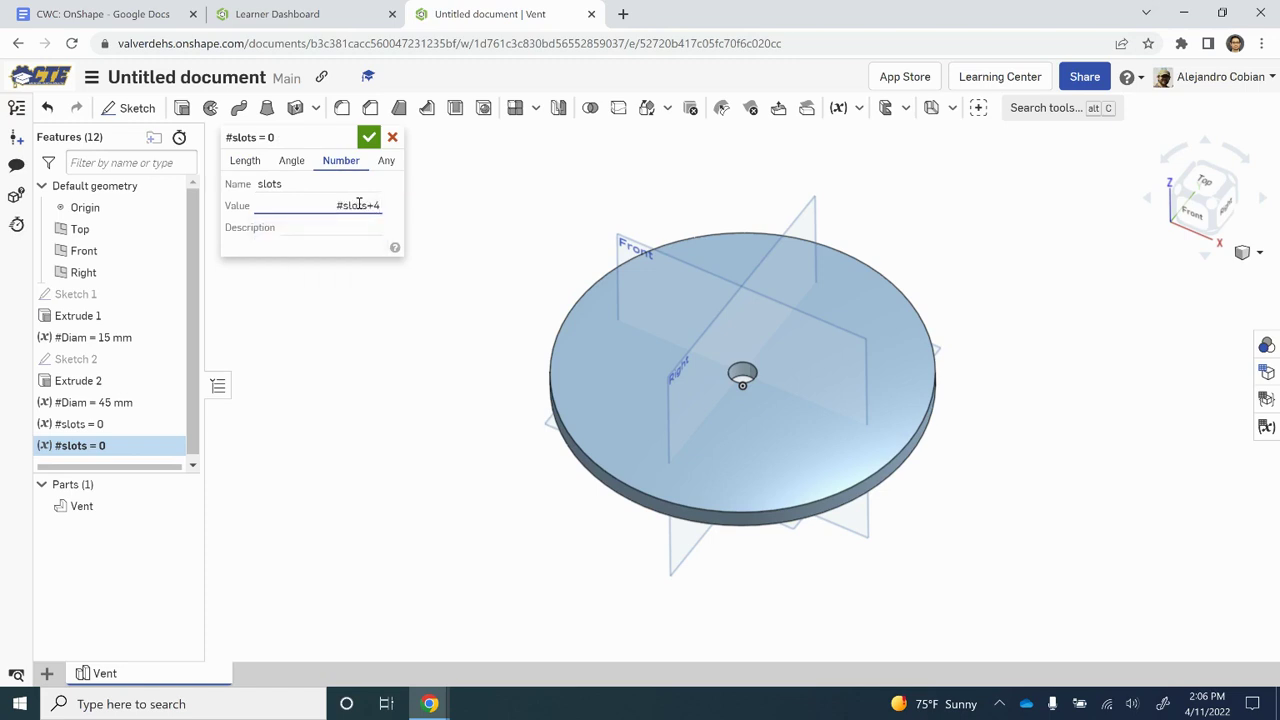
key(Return)
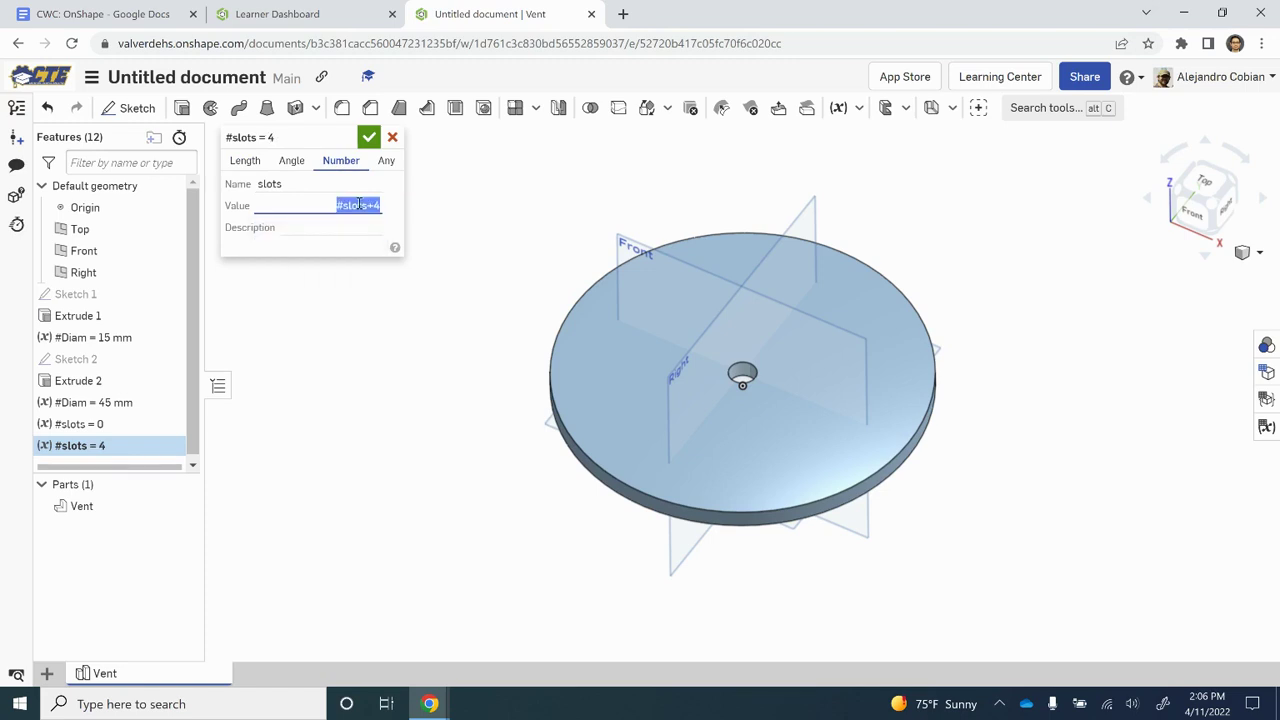
click(369, 137)
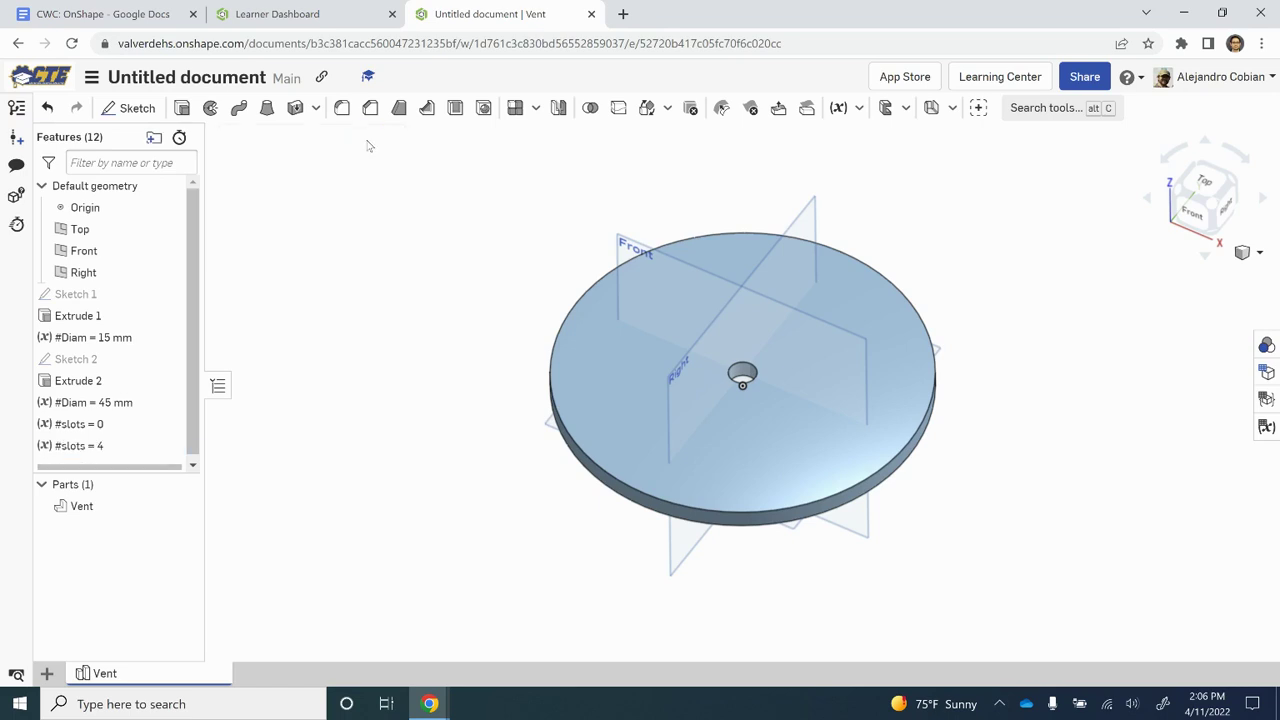
Recheck the first slots variable, then advance the exercise to the Step 8 slide
double_click(128, 424)
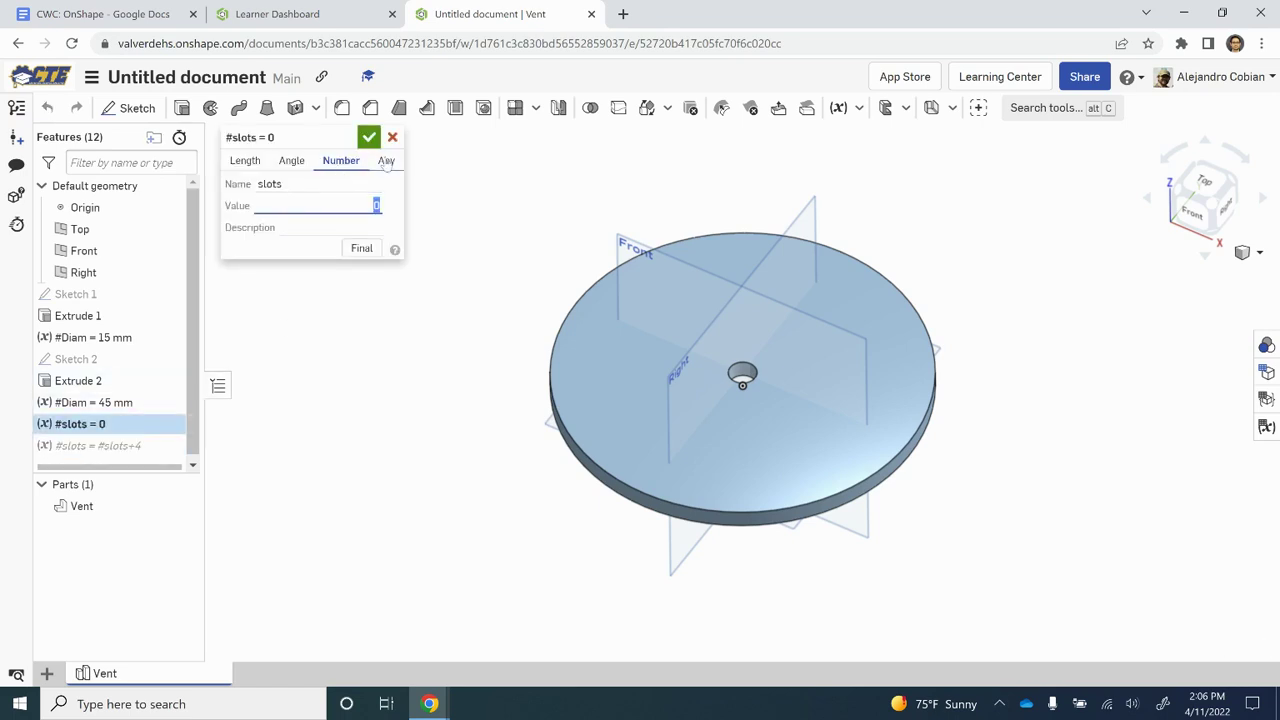
click(369, 137)
key(alt+Tab)
click(783, 393)
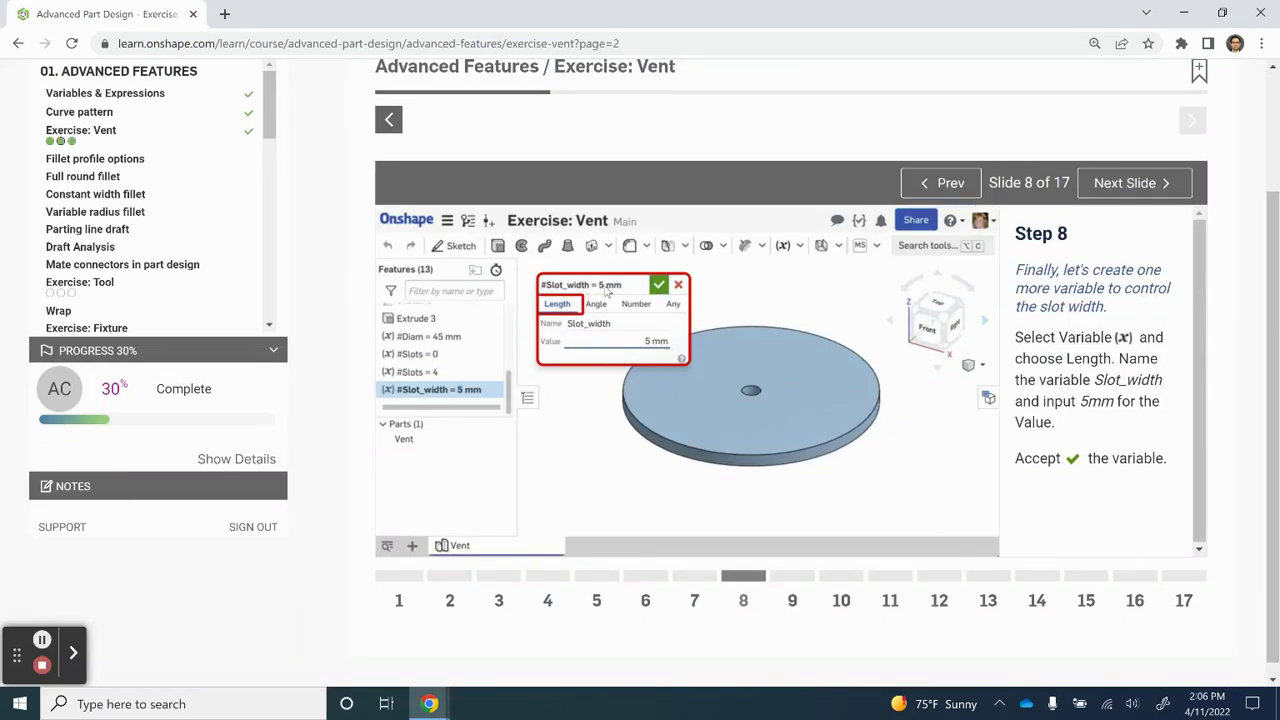
Create a #Slot_width variable with a value of 5 mm in the Vent Part Studio
key(alt+Tab)
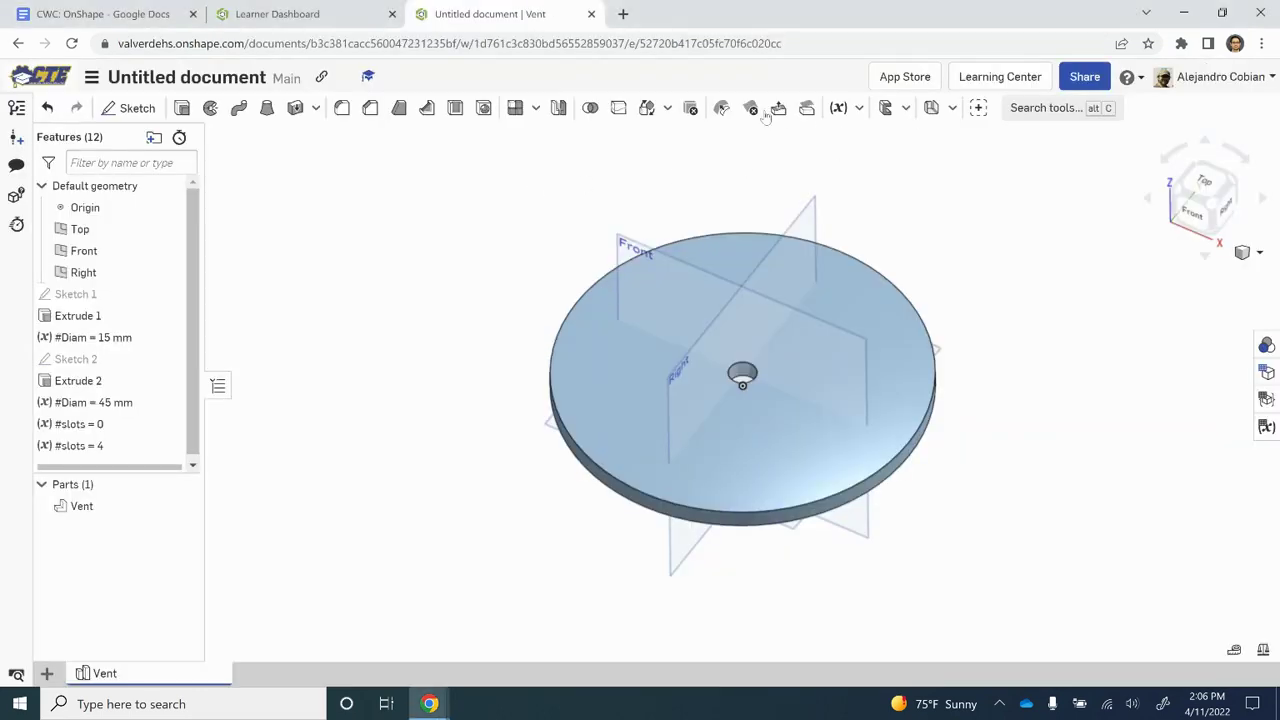
click(838, 107)
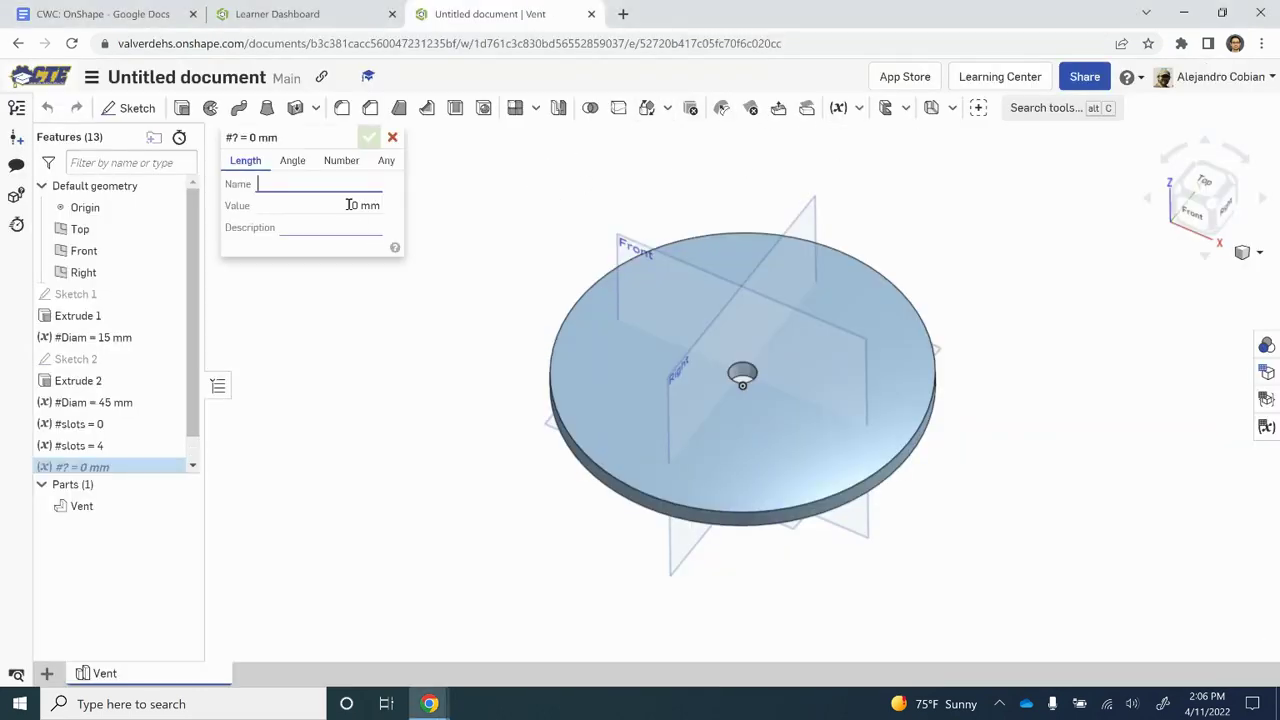
text(Slot)
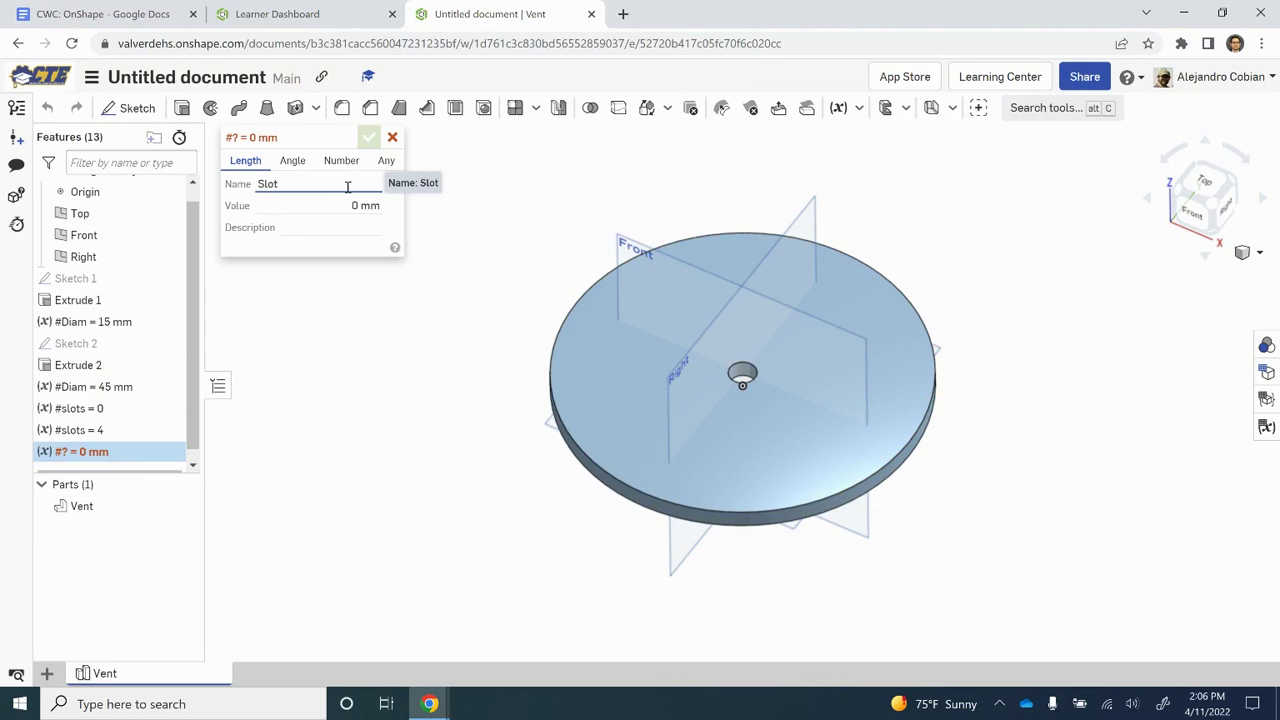
text(_widt)
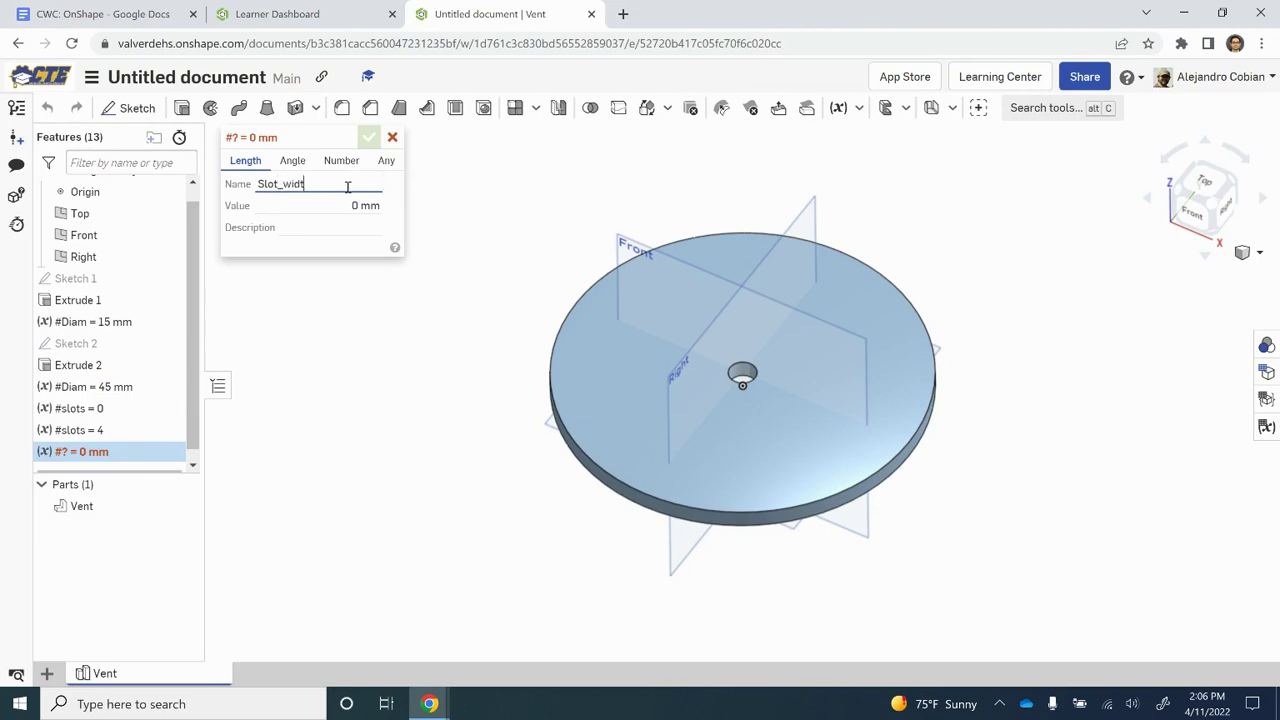
text(h)
key(Tab)
text(5mm)
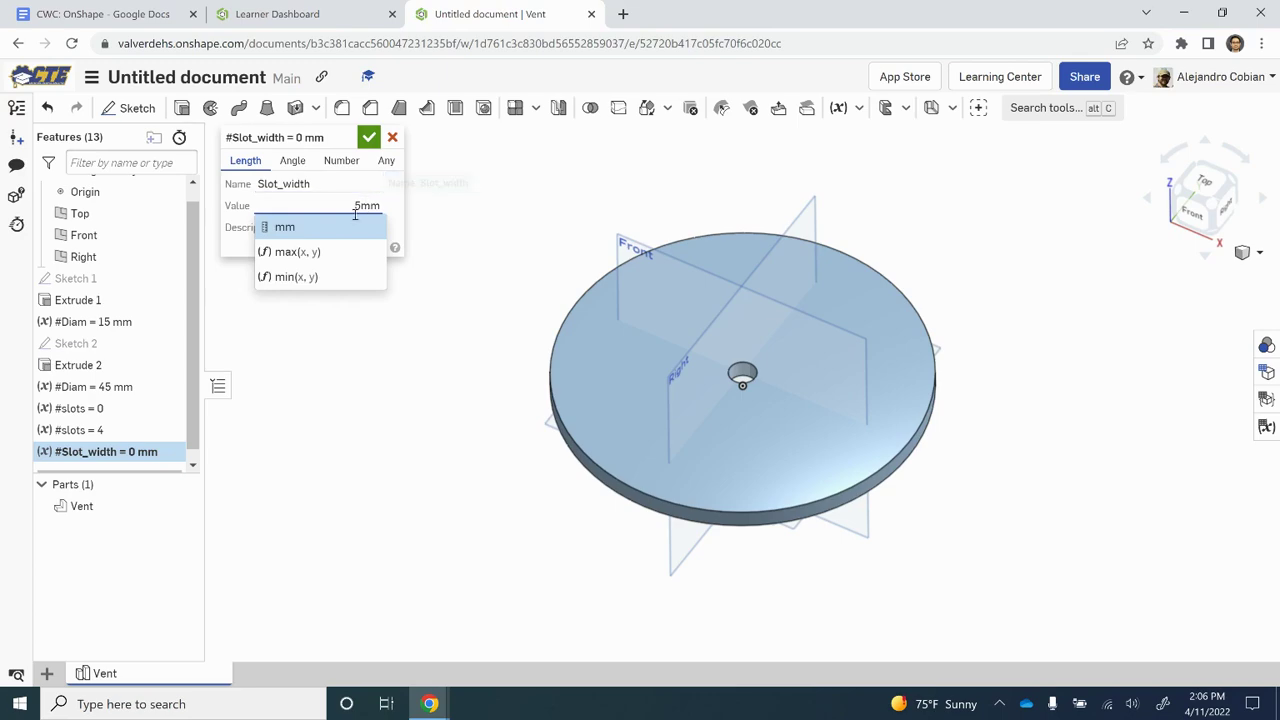
key(Return)
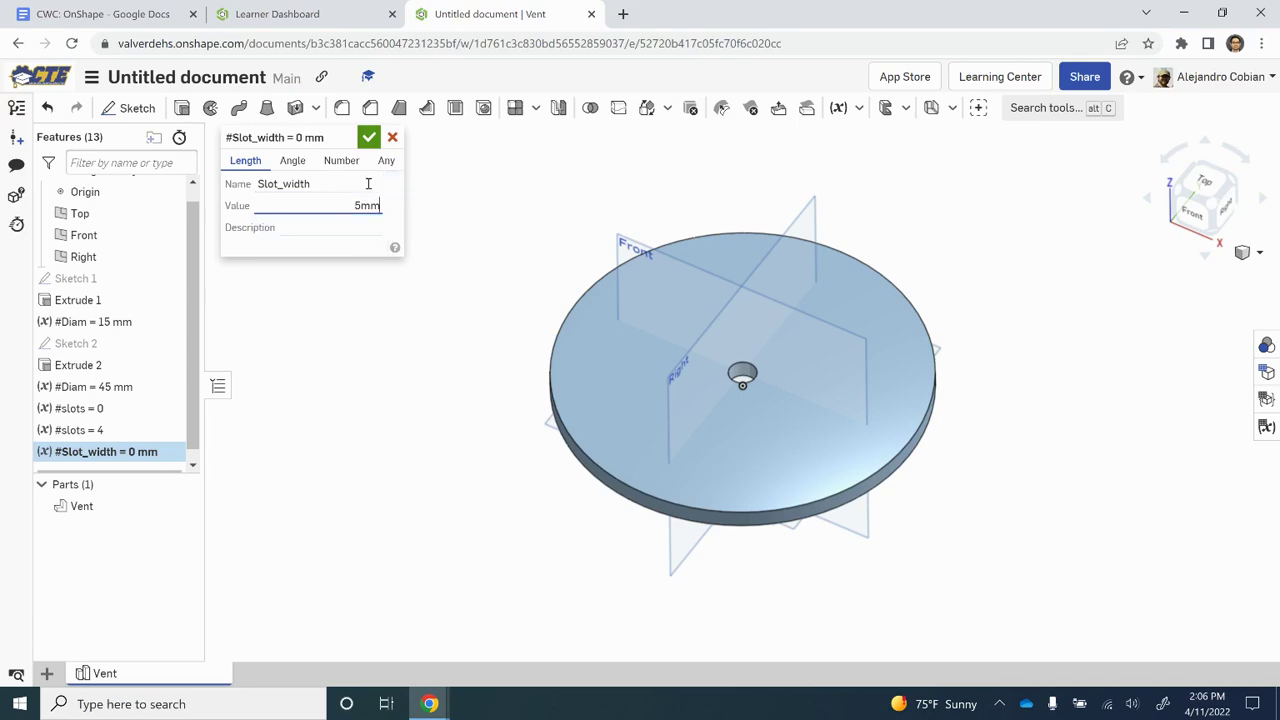
click(369, 138)
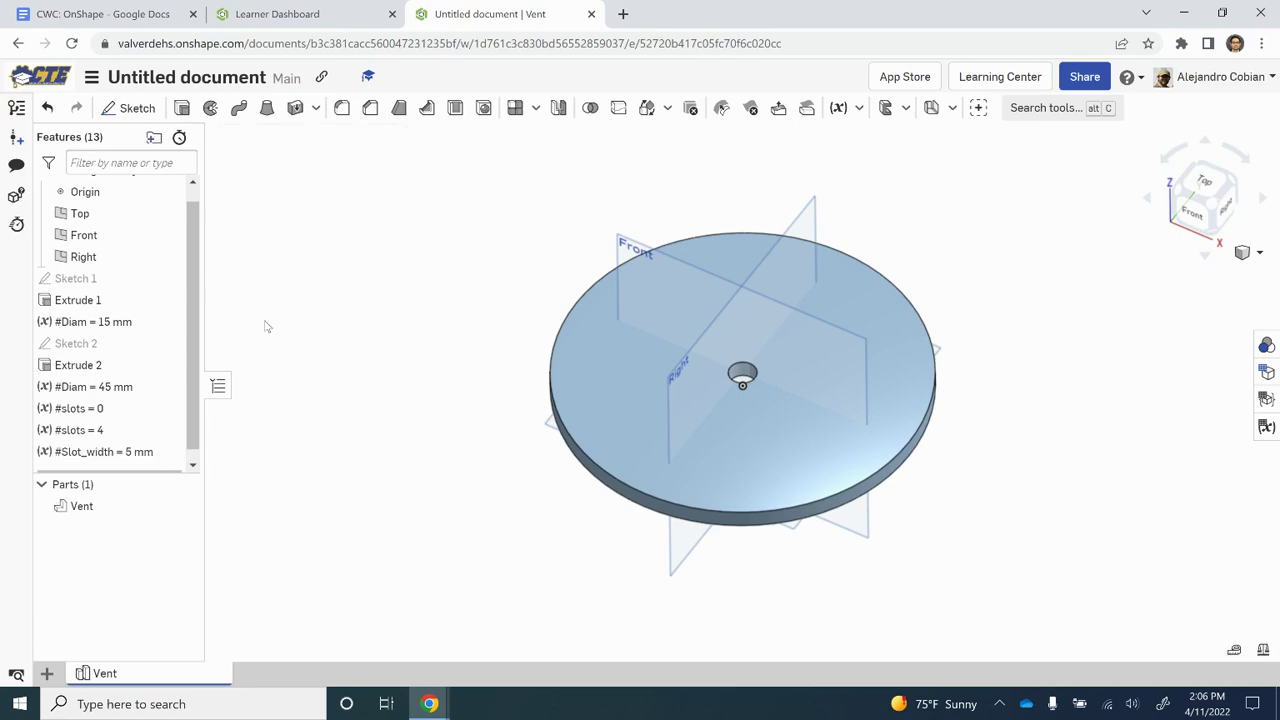
key(alt+Tab)
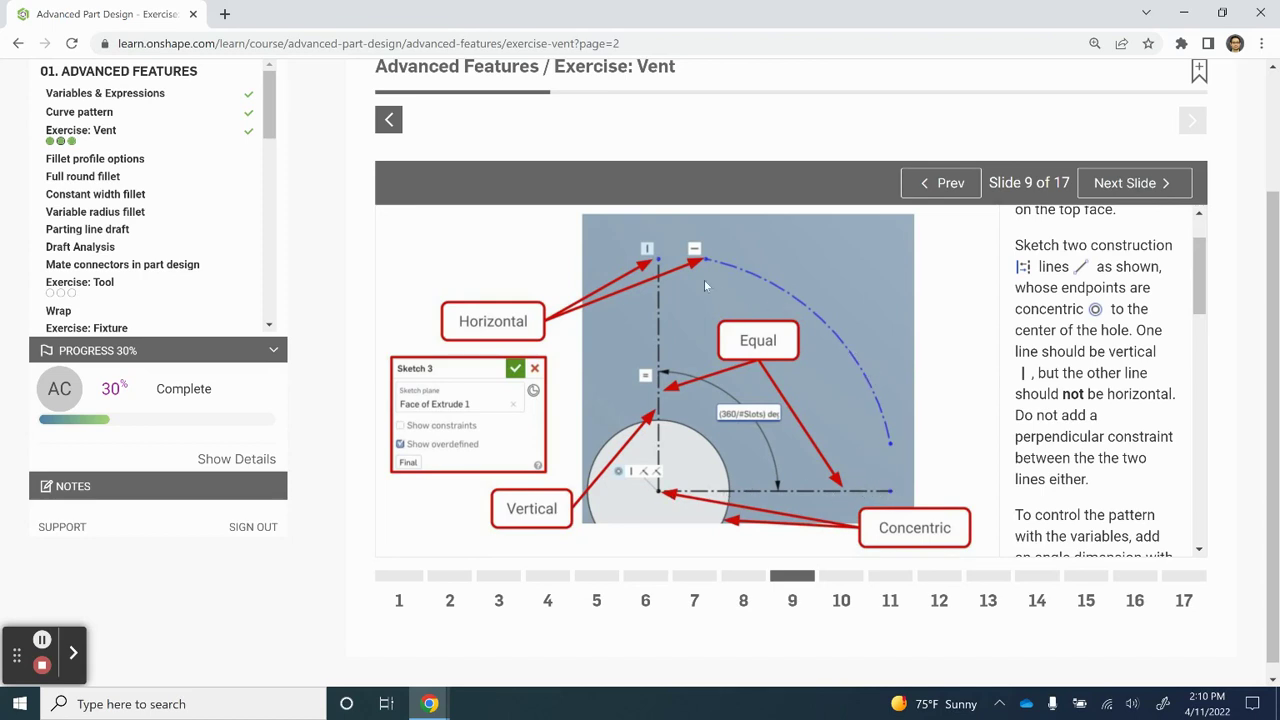
Leave the slide 9 construction-line instructions to head back to the Vent Part Studio
key(alt)
Start a sketch on the disc's top face and draw a vertical line up from the hole centre
key(alt+Tab)
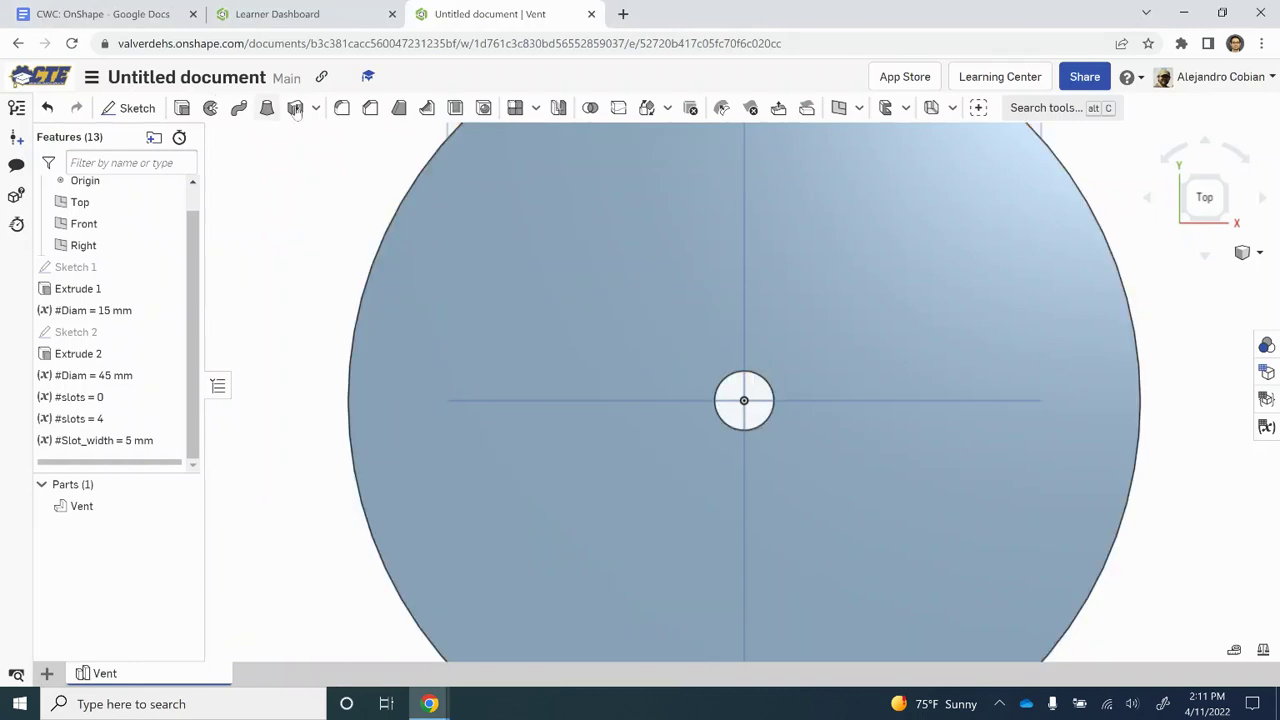
click(501, 299)
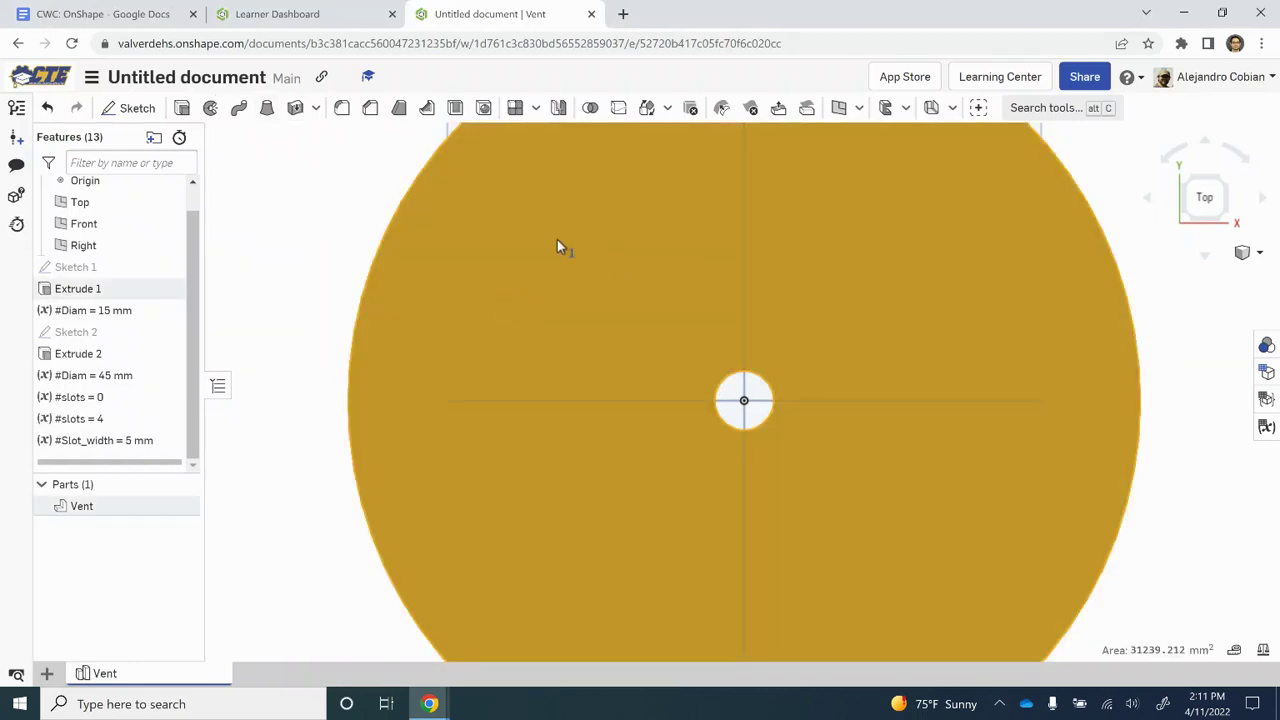
click(129, 107)
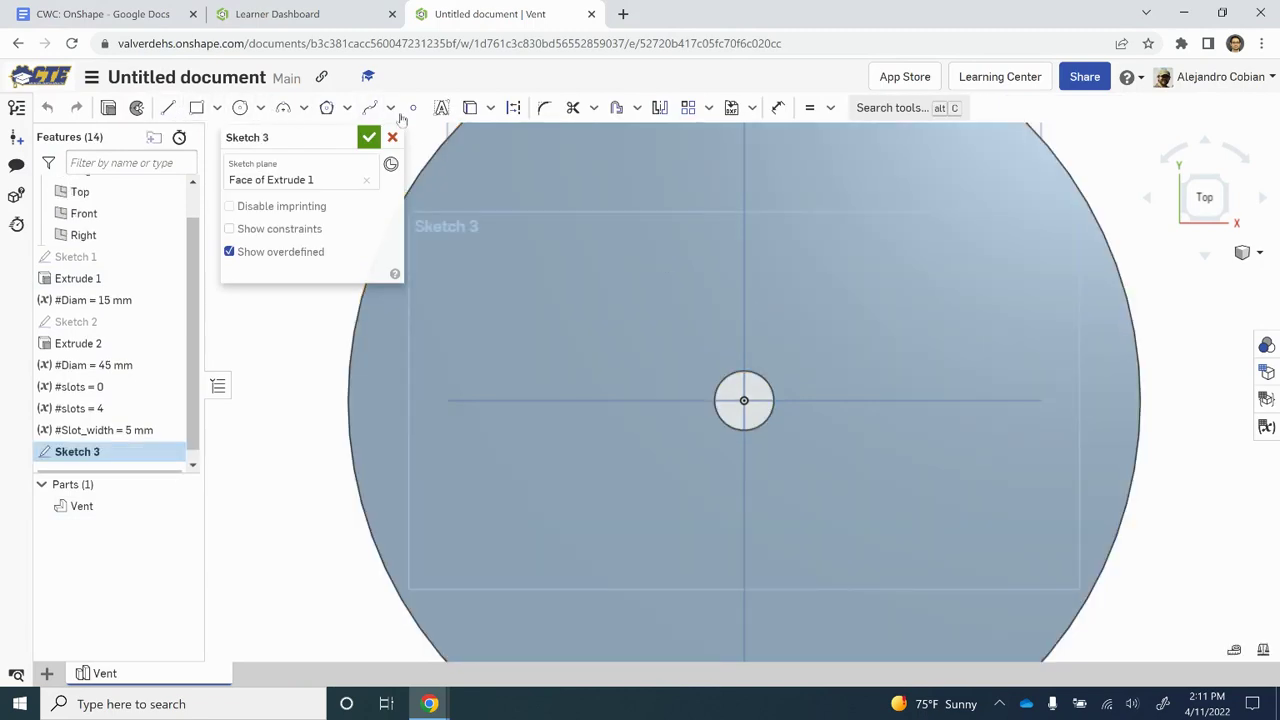
key(u)
key(l)
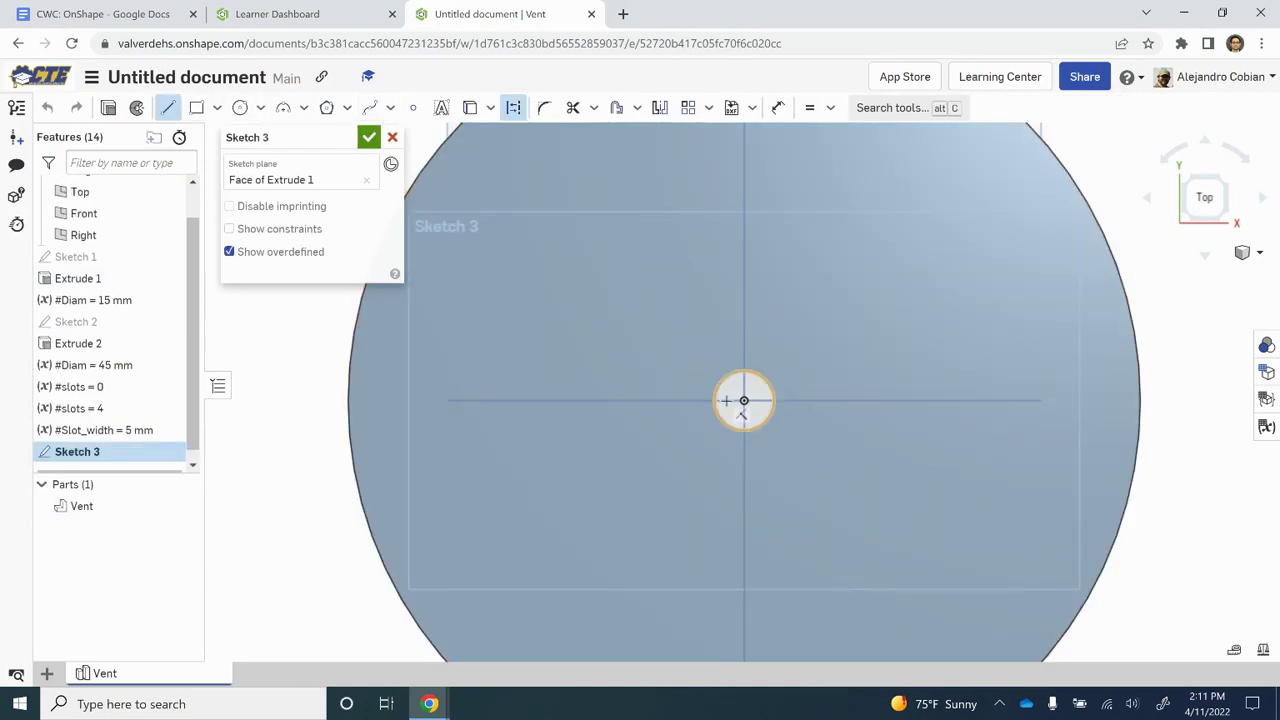
click(744, 401)
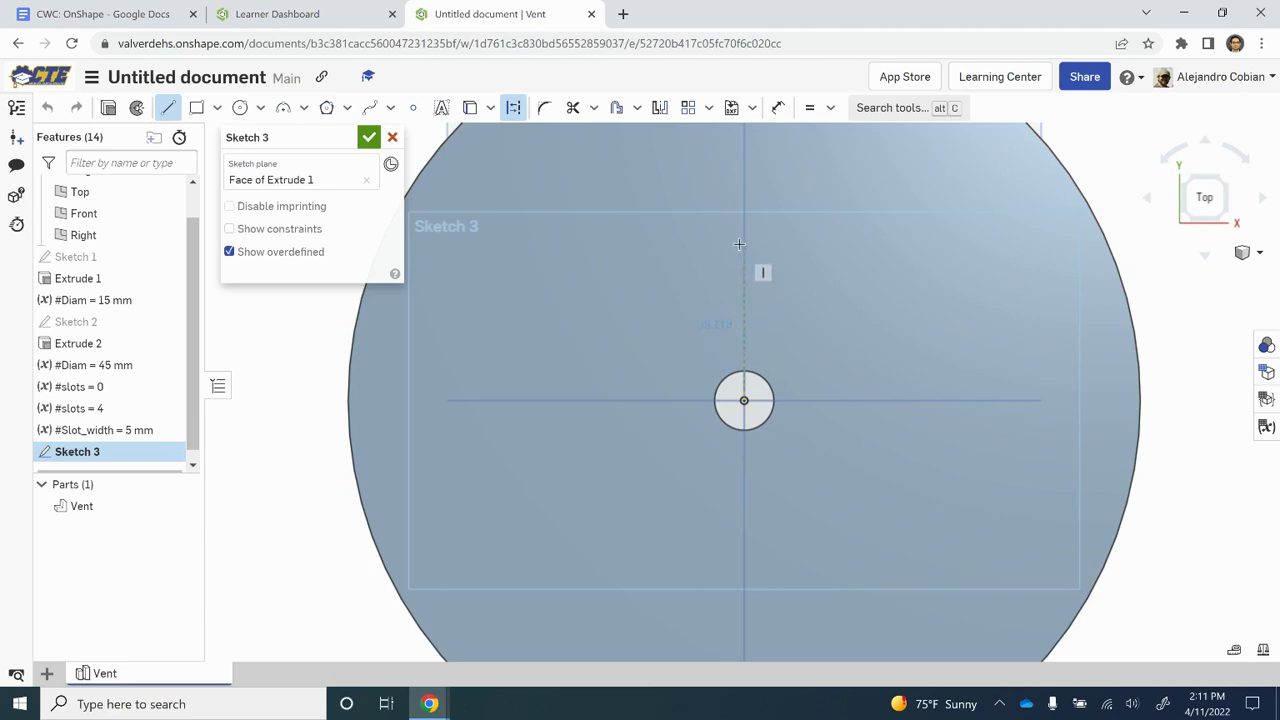
click(744, 234)
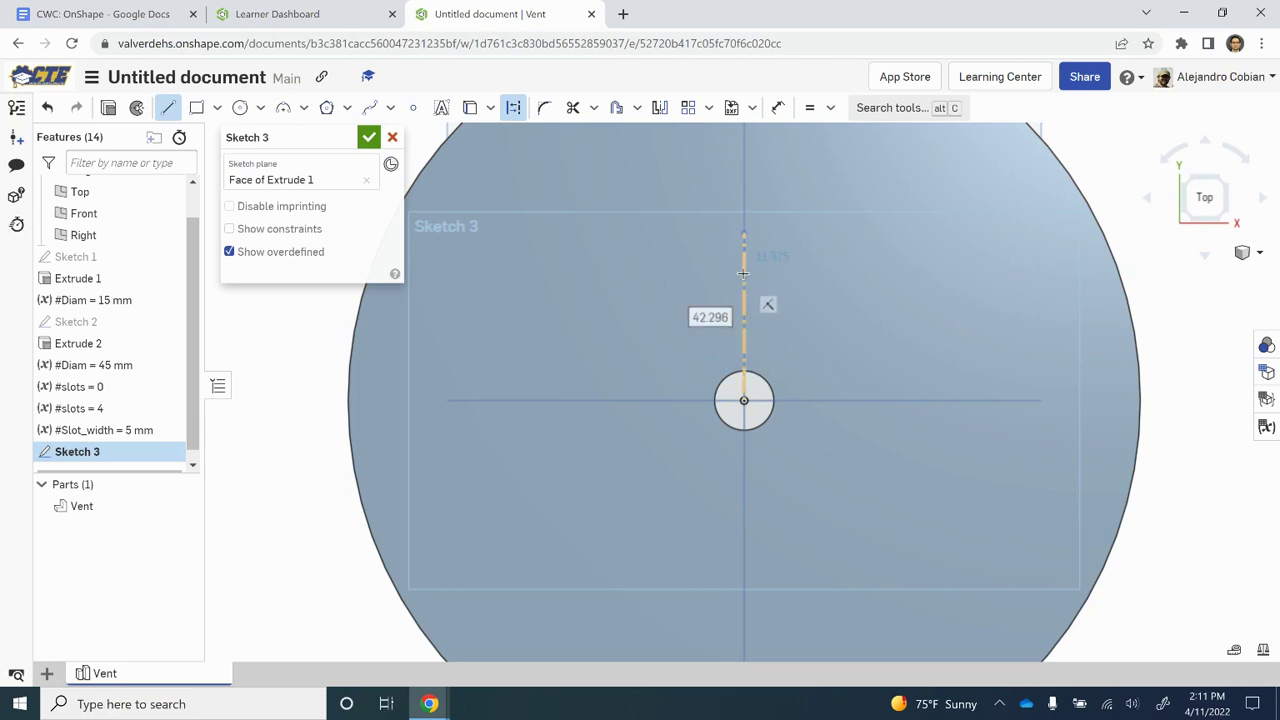
key(Escape)
Draw a second construction line from the hole centre out to the right
key(l)
key(q)
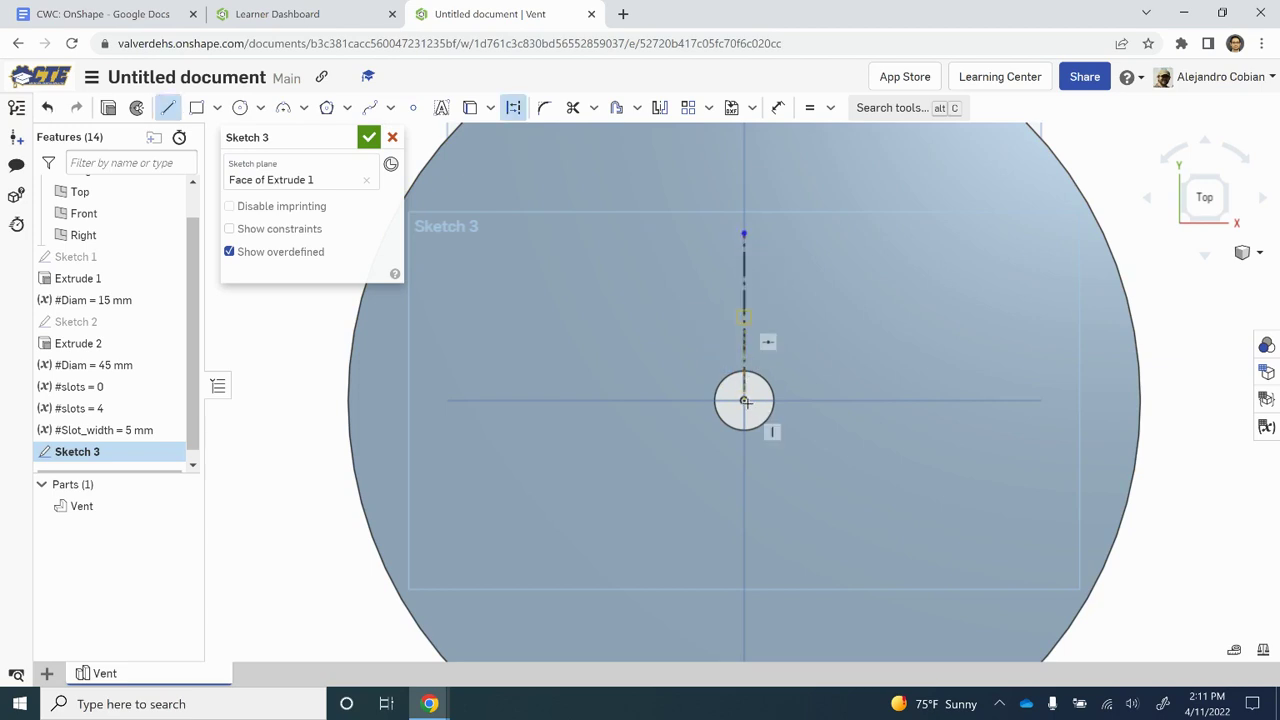
click(744, 401)
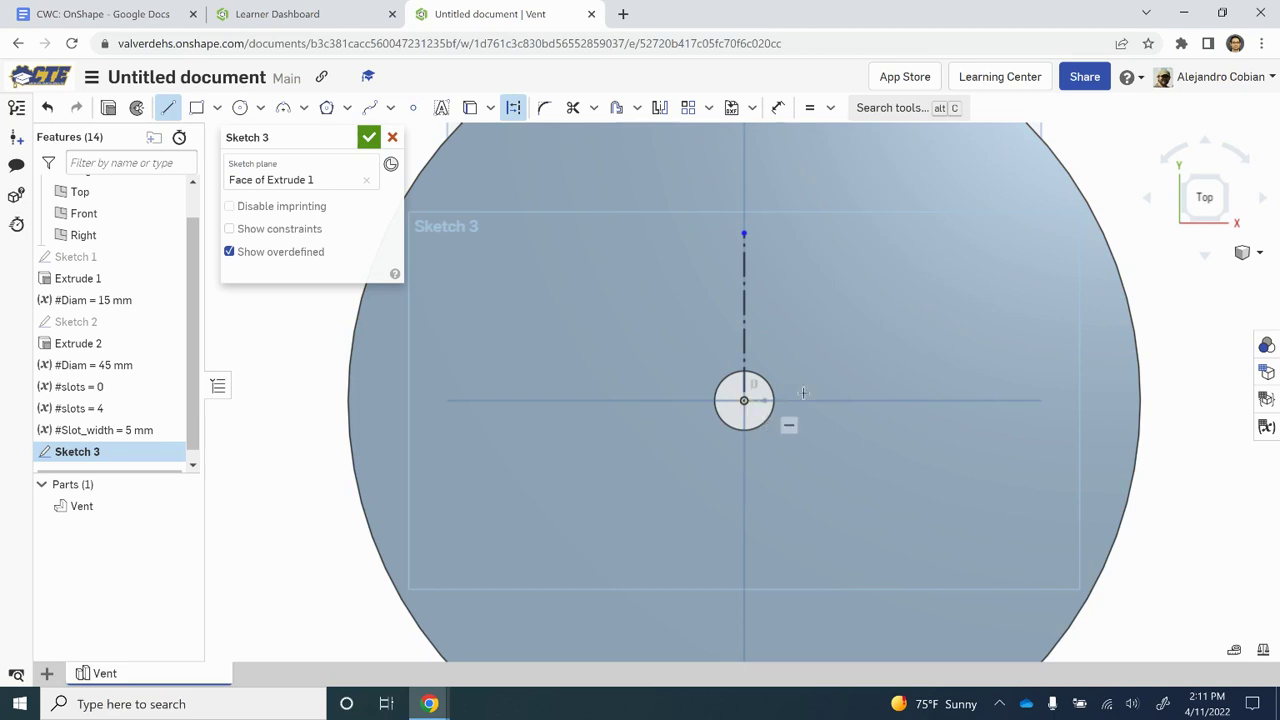
click(946, 389)
key(Escape)
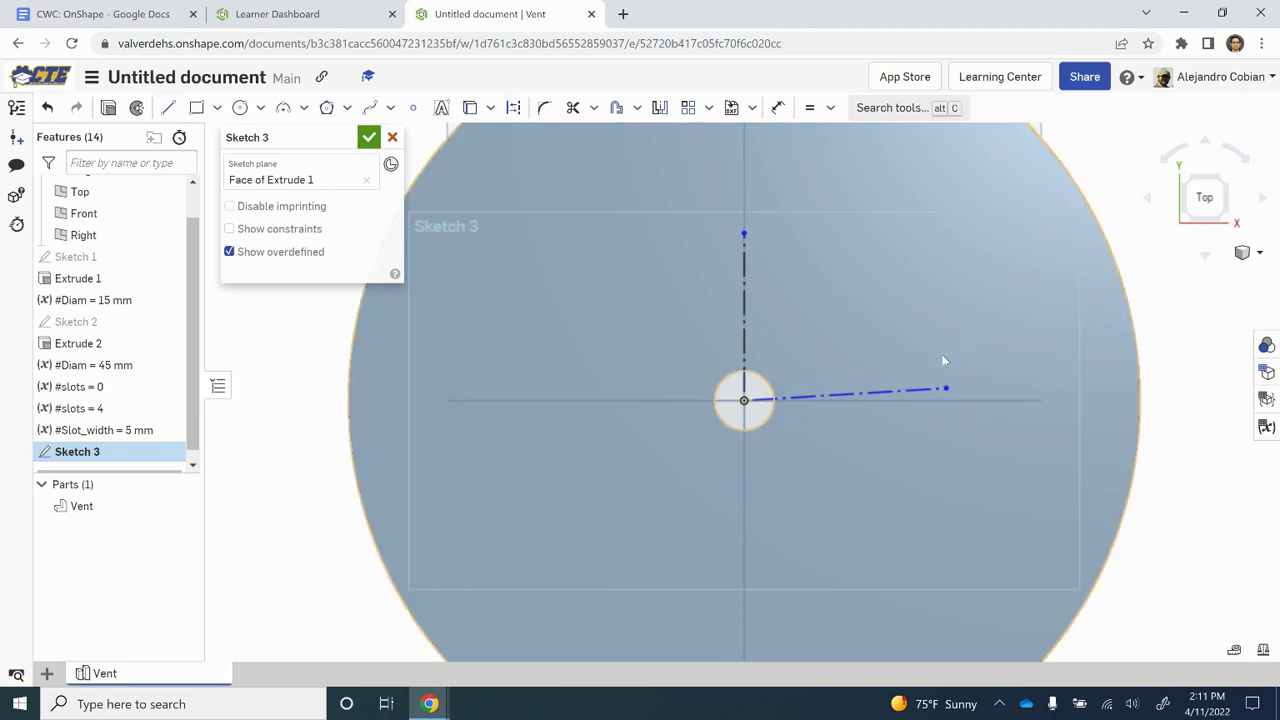
key(shift+m)
click(745, 265)
key(Escape)
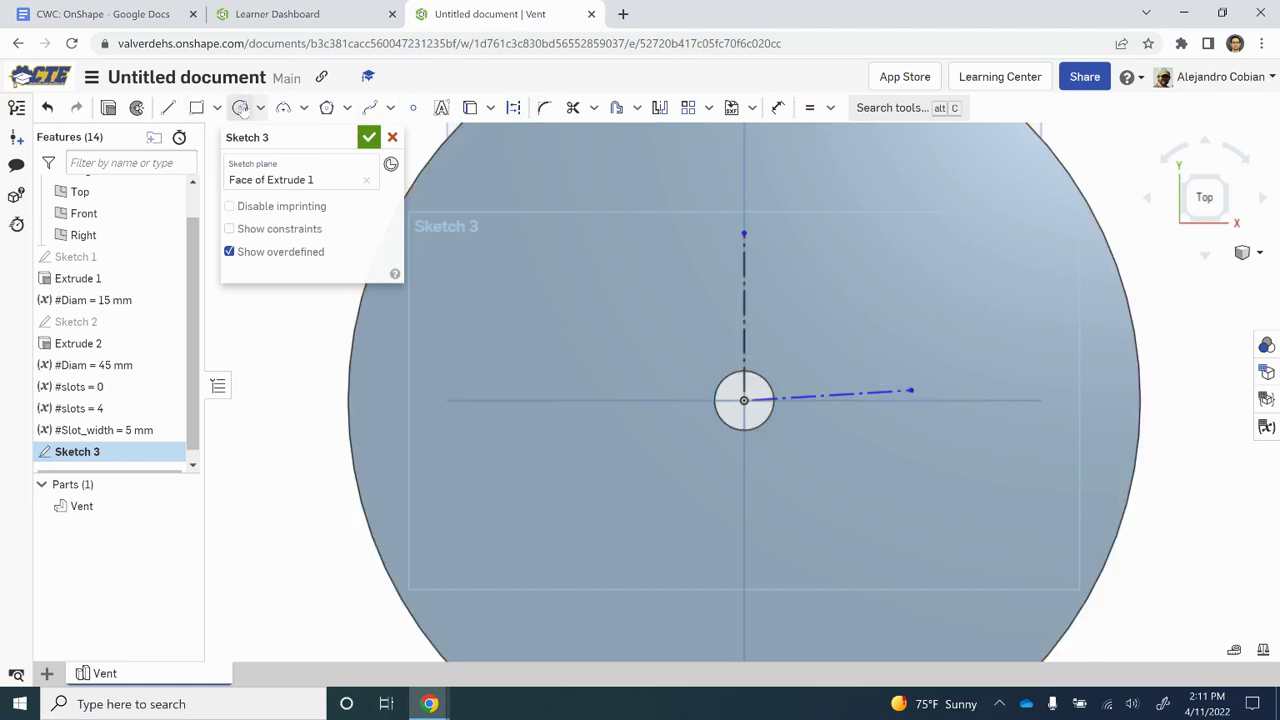
Add a 3-point arc starting at the vertical line's top end
click(283, 107)
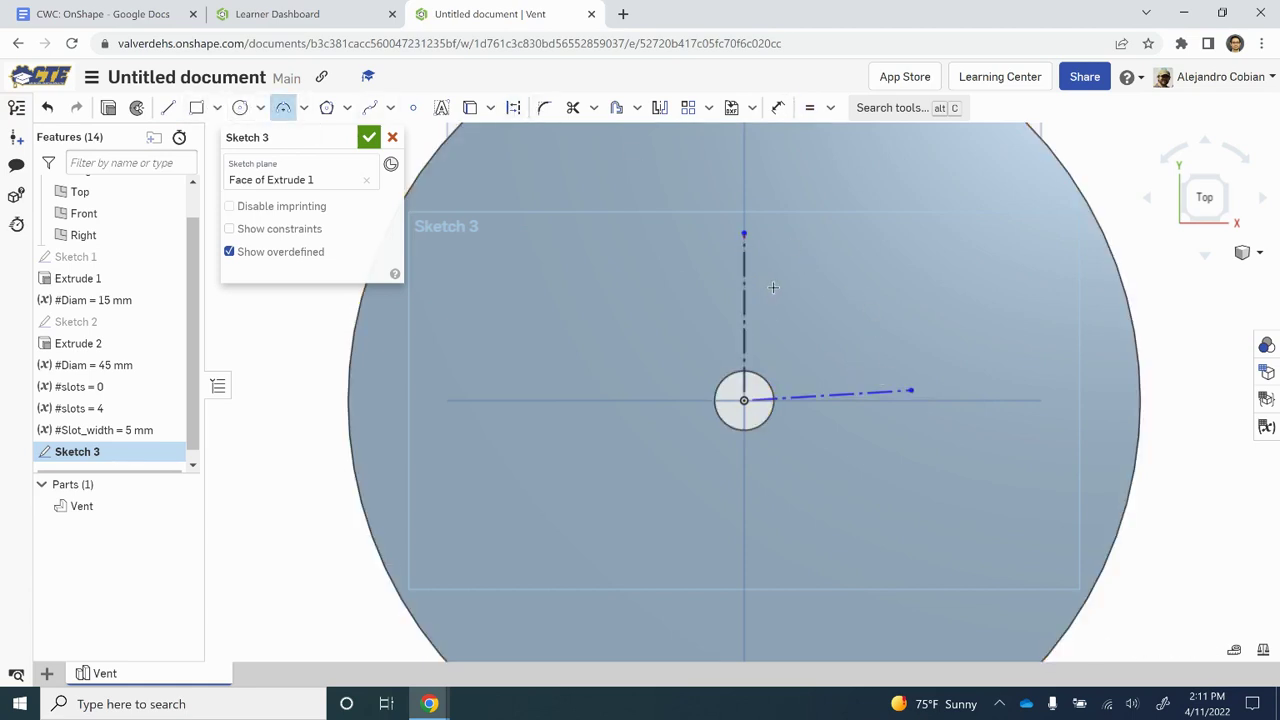
click(744, 233)
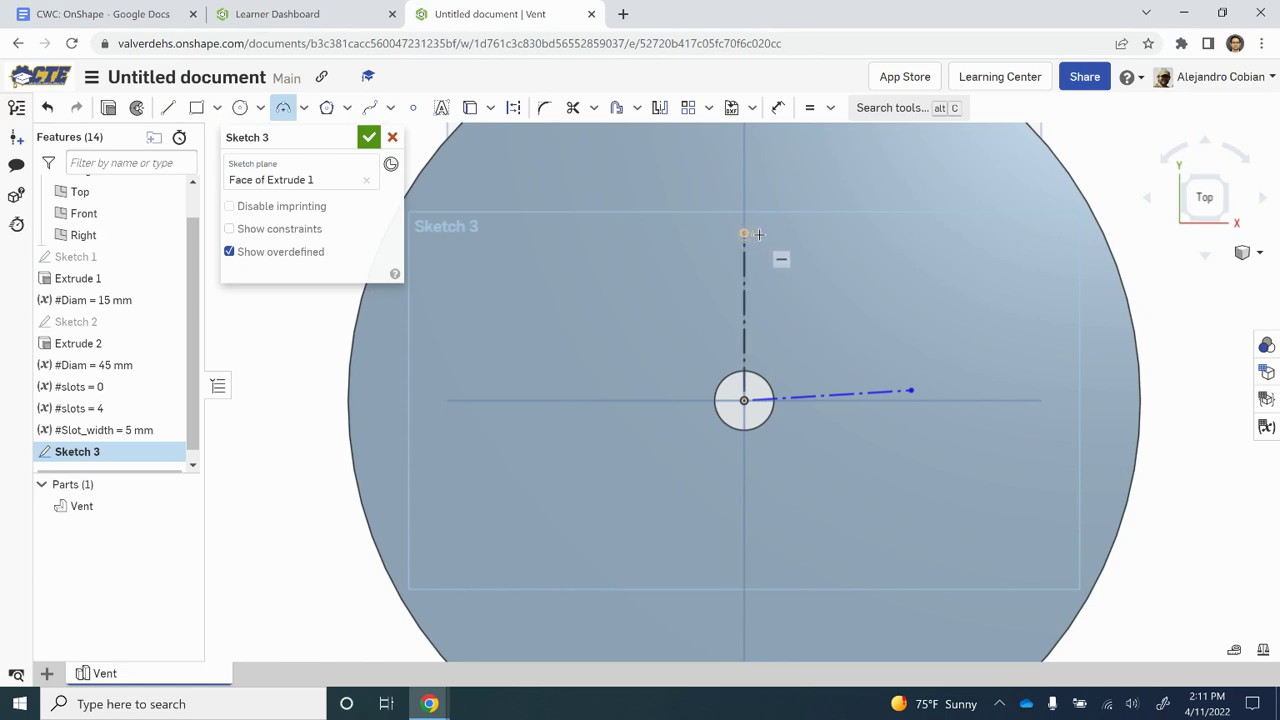
click(830, 234)
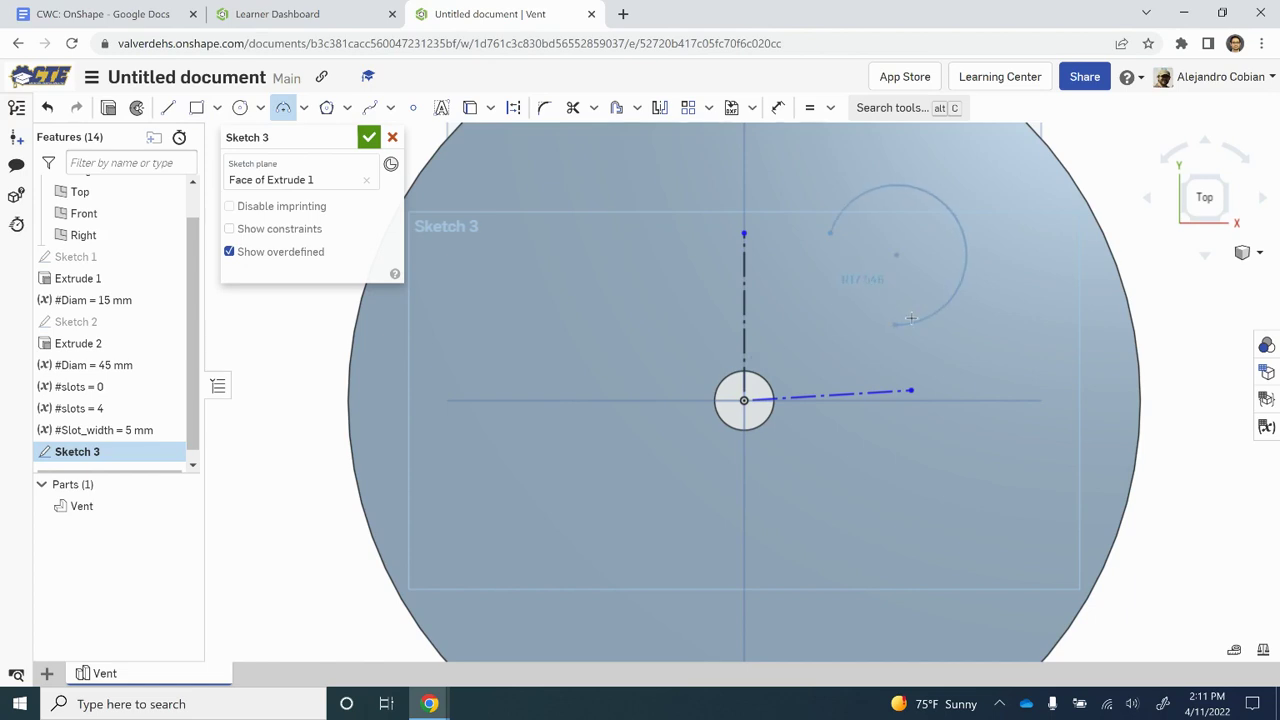
click(877, 272)
key(Escape)
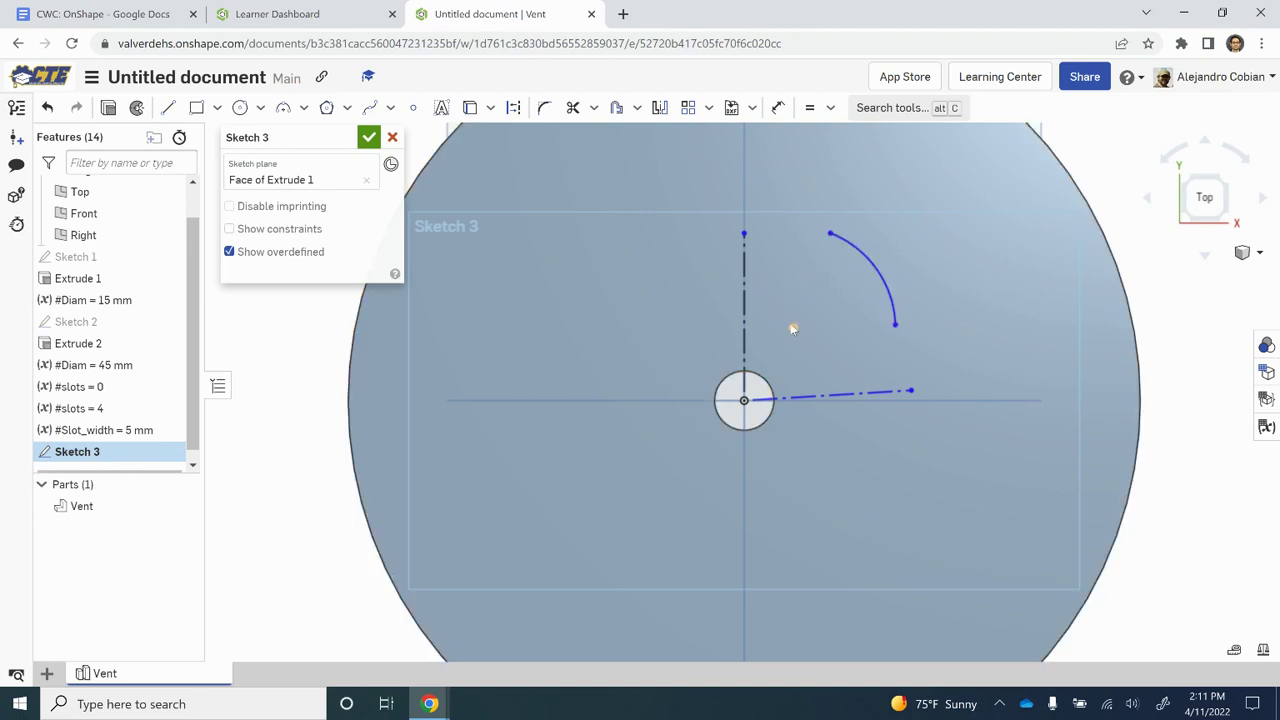
key(alt+Tab)
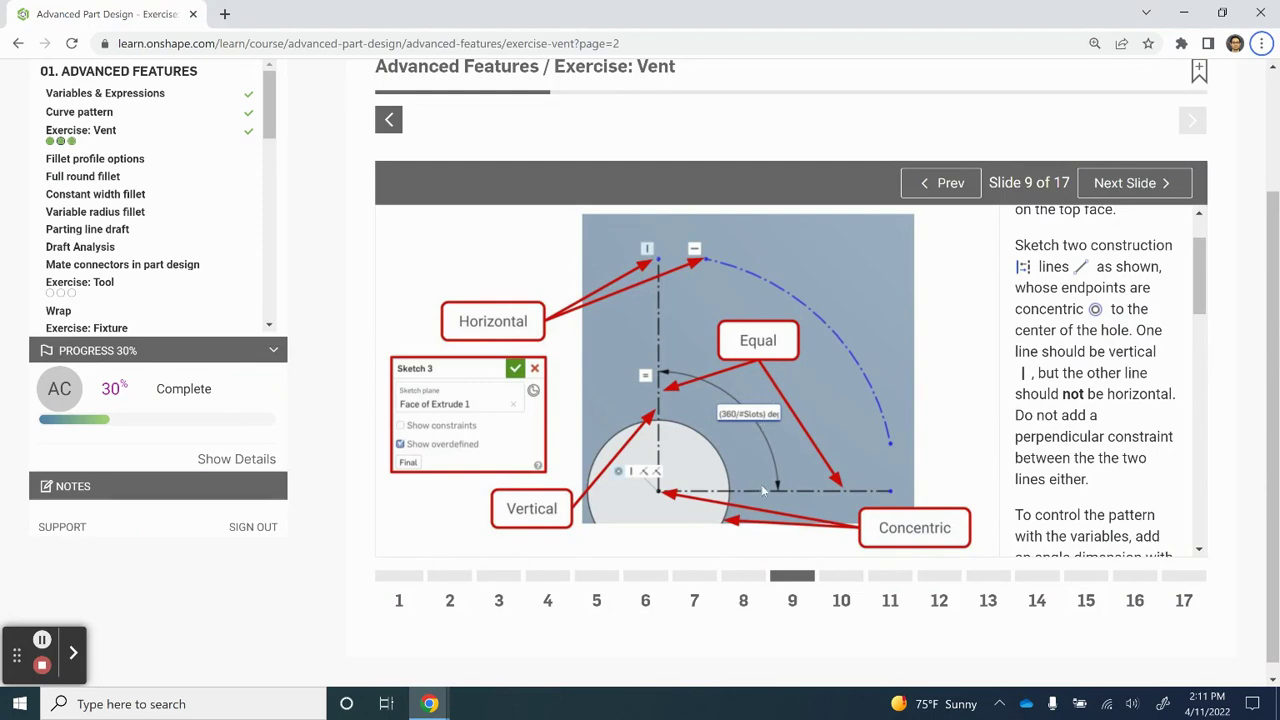
Add an angle dimension between the vertical and slanted construction lines
key(alt+Tab)
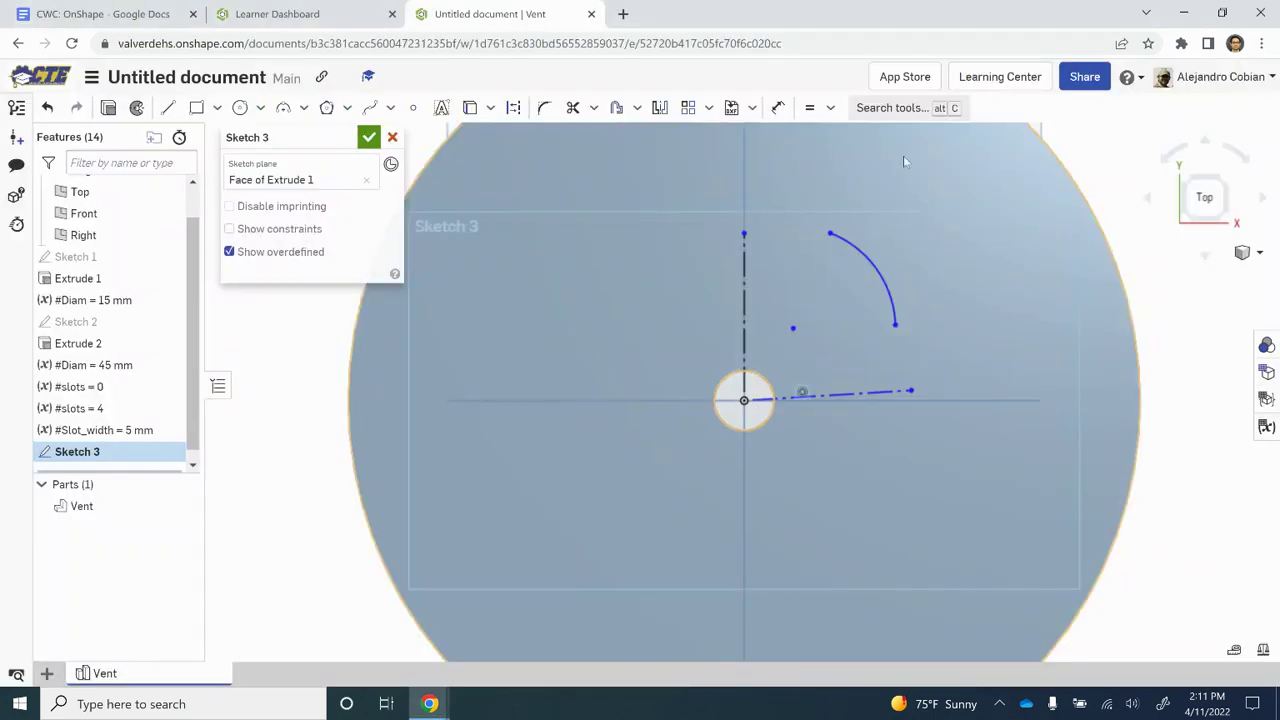
key(q)
key(d)
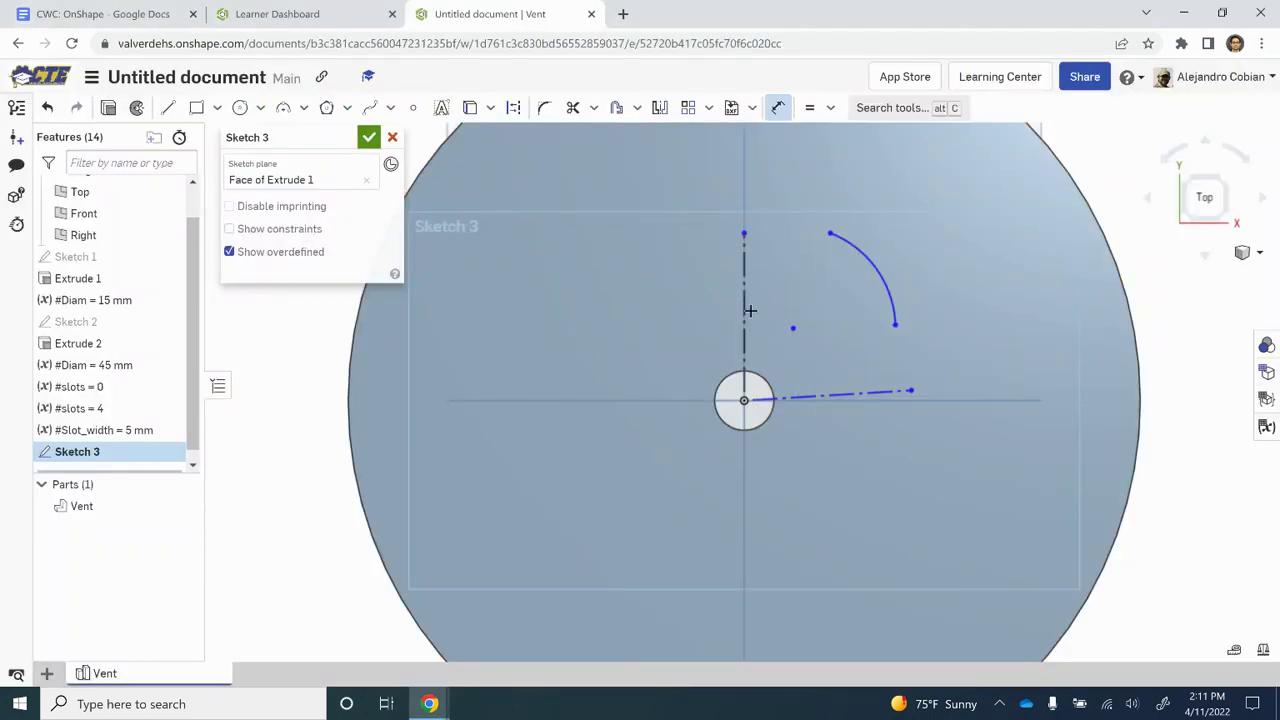
click(744, 234)
click(829, 392)
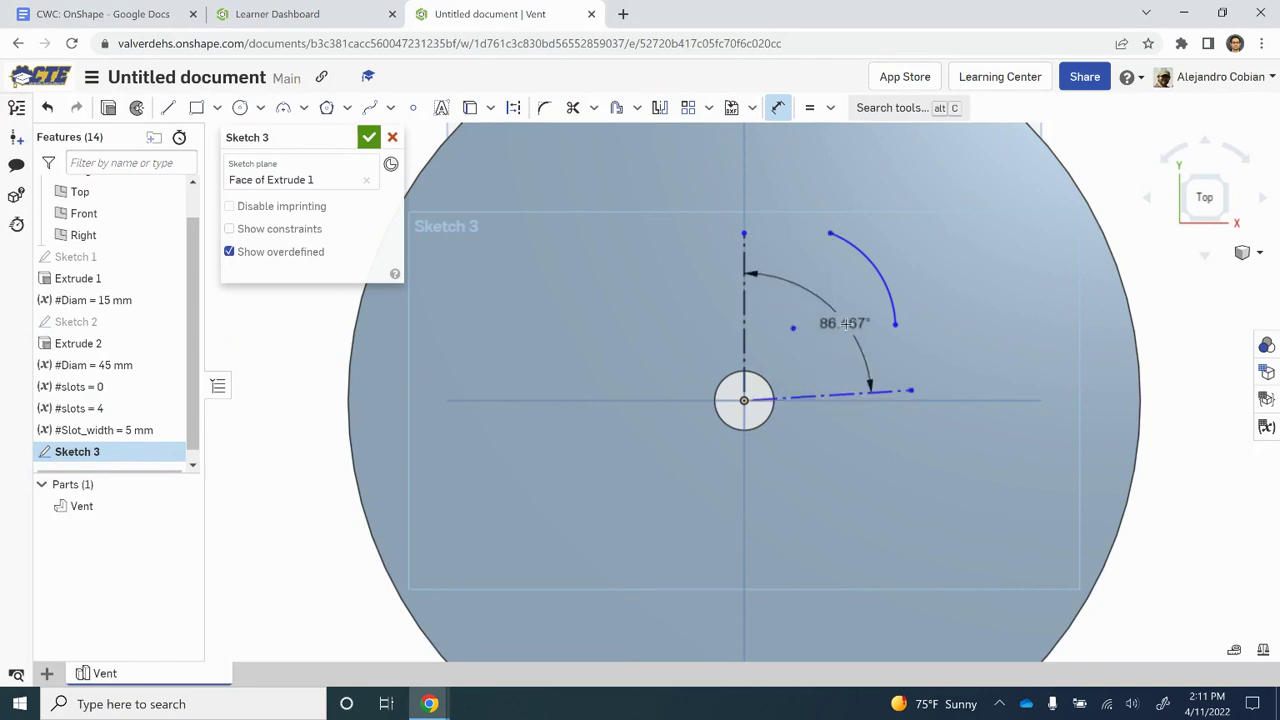
click(846, 323)
key(alt+Tab)
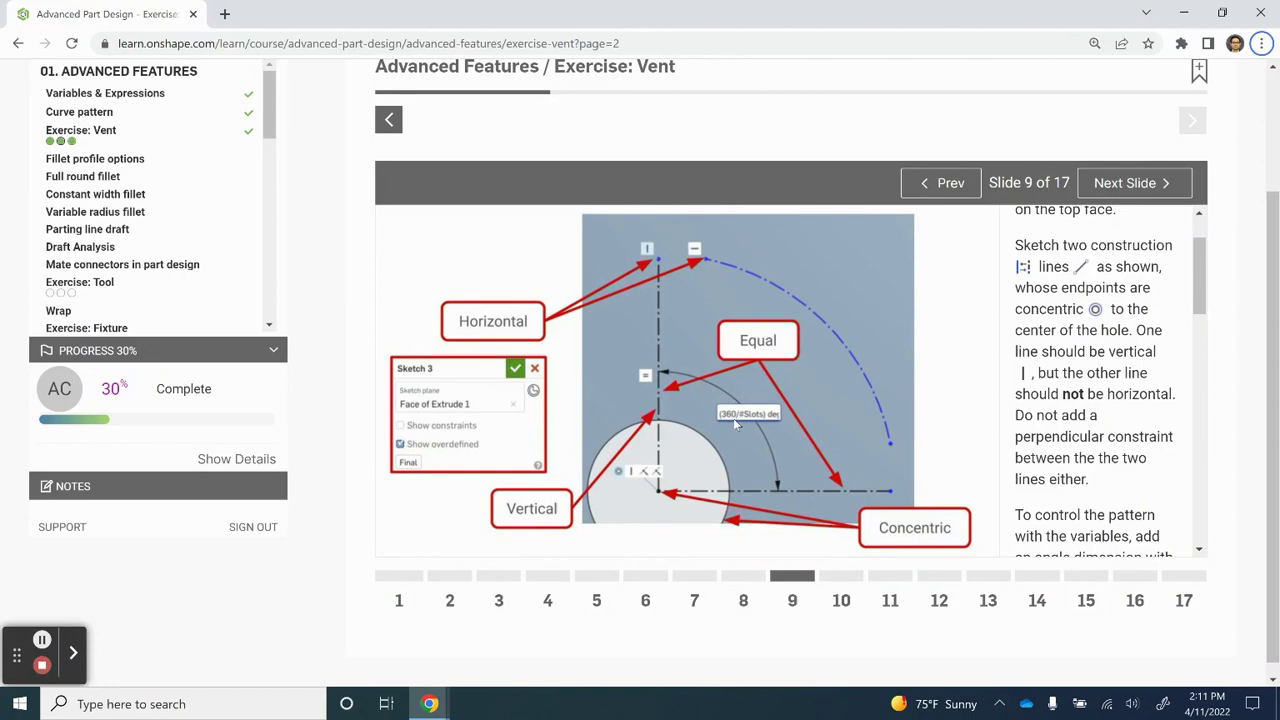
Set the angle value to (360/#slots), giving 90°
key(alt+Tab)
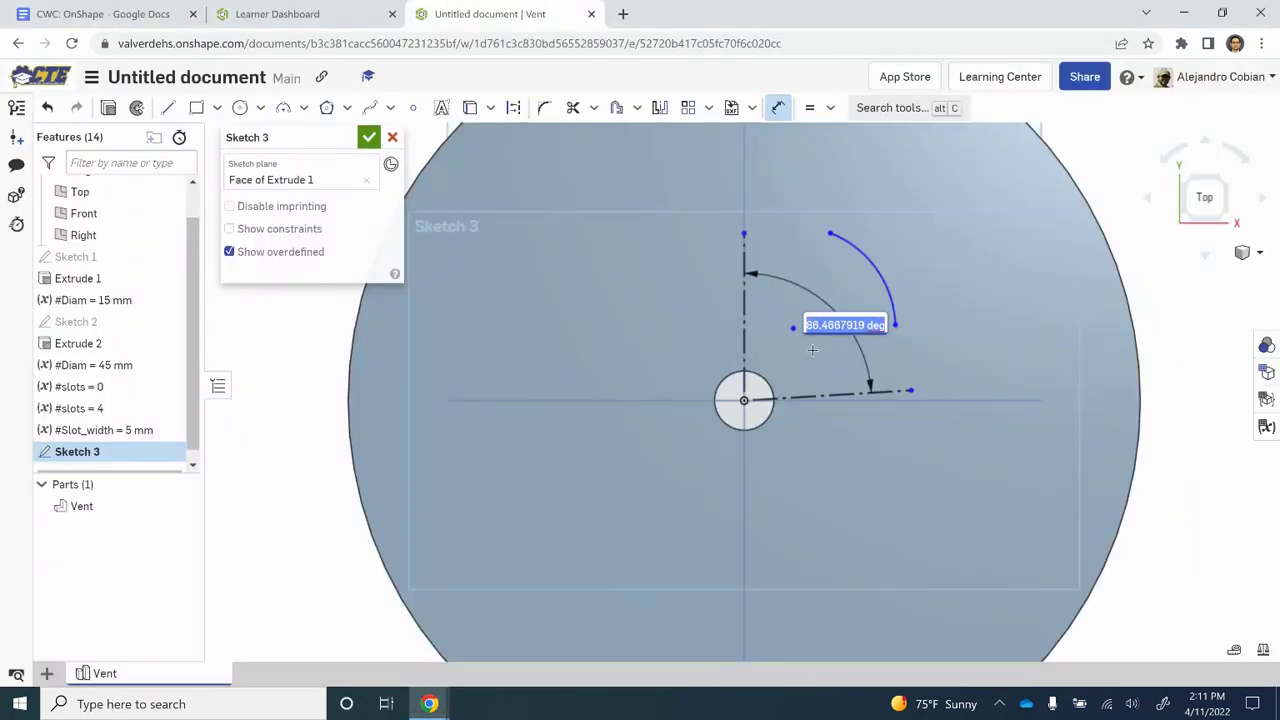
key(BackSpace)
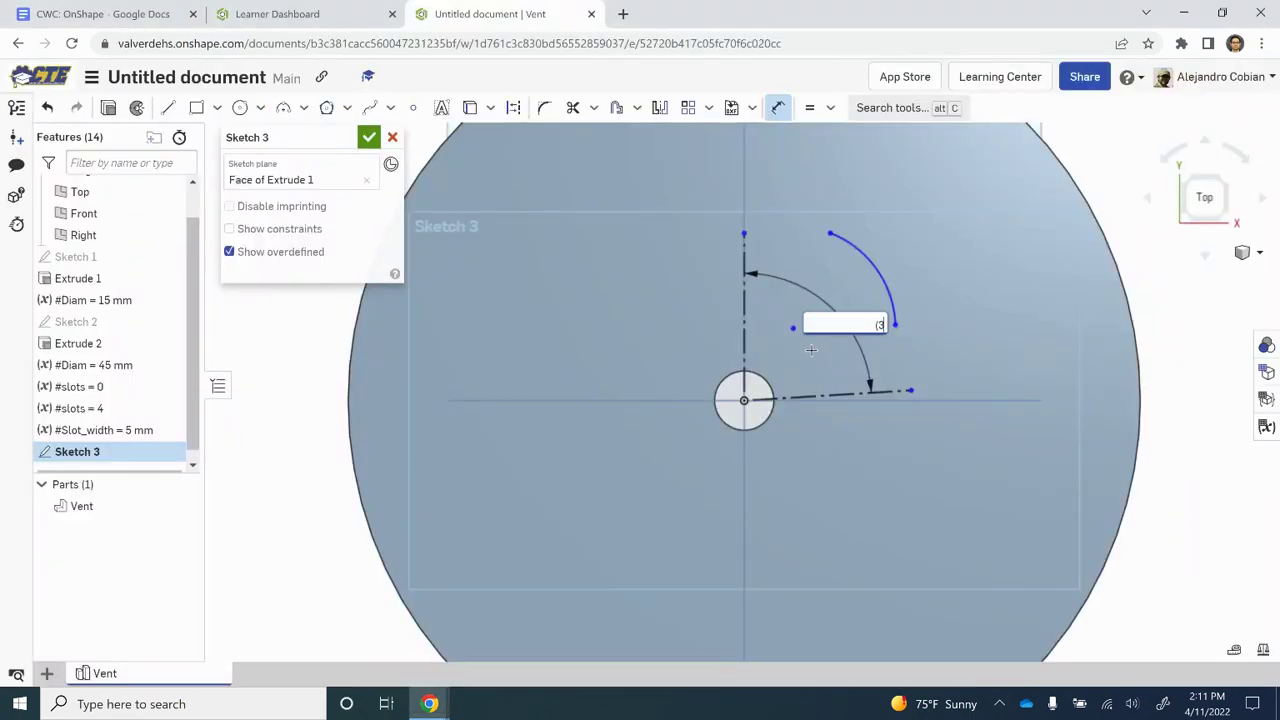
text((360/#)
key(Down)
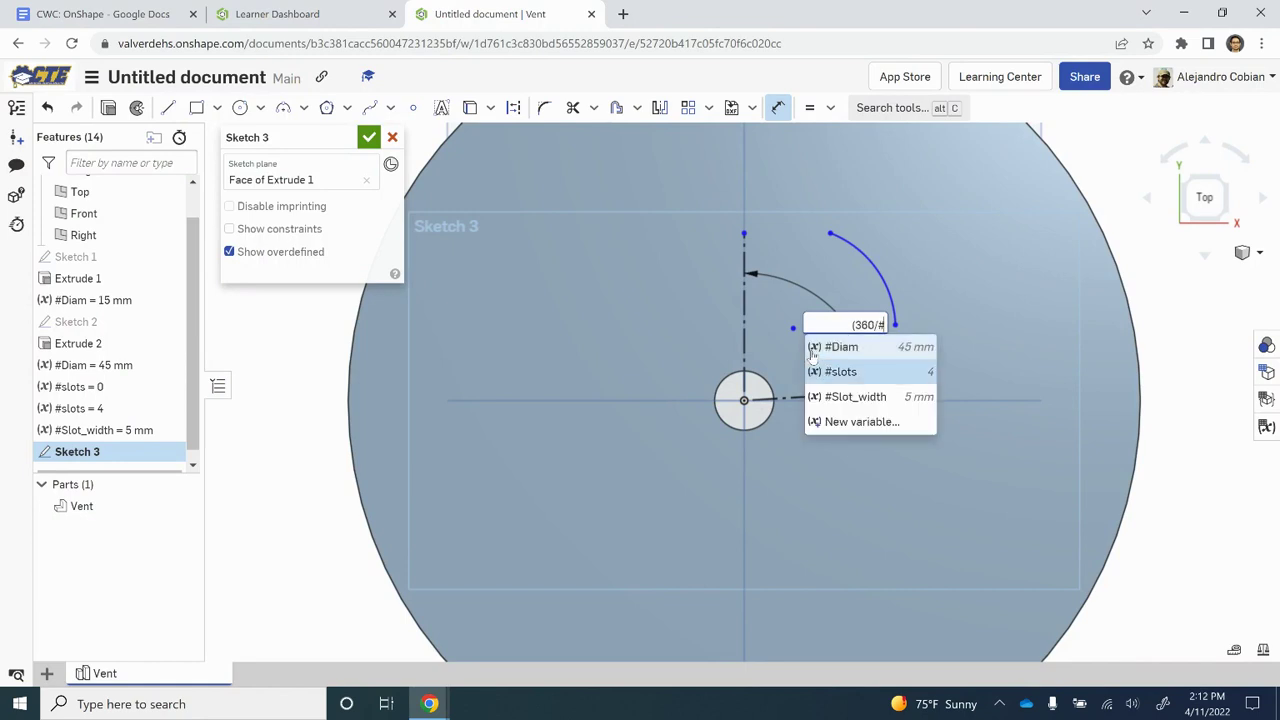
key(Return)
text()deg)
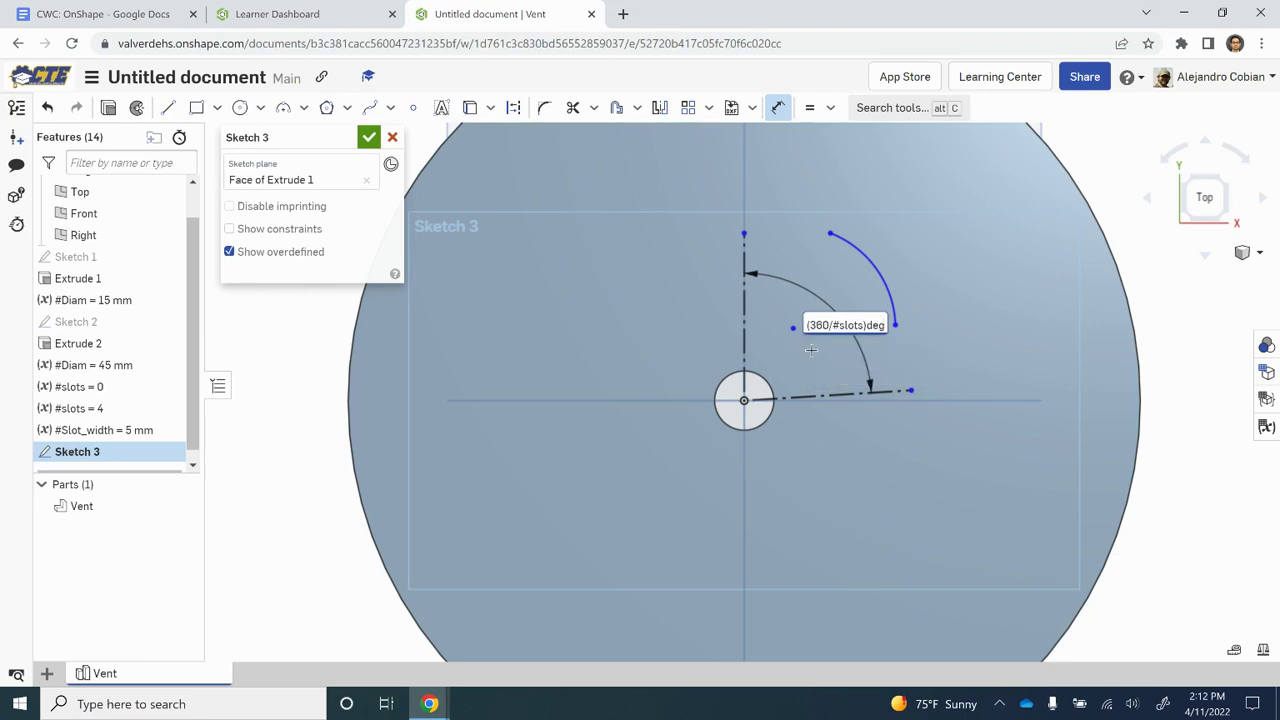
key(Return)
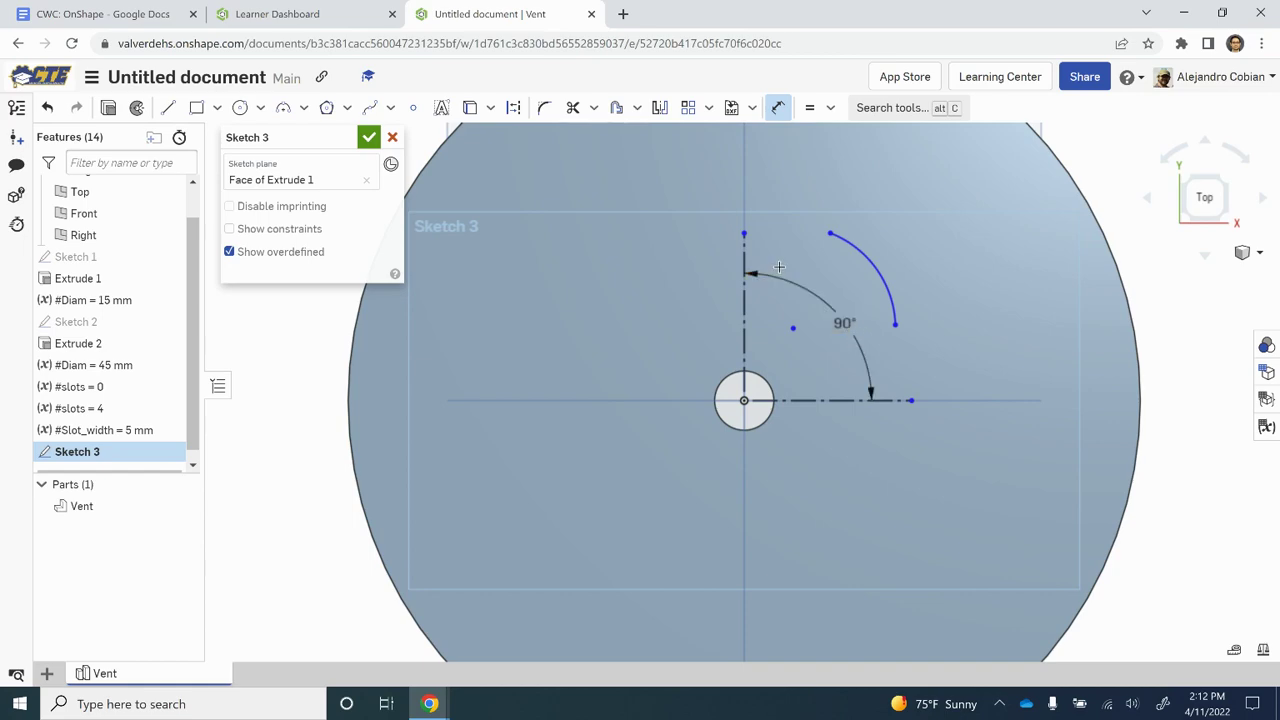
key(alt+Tab)
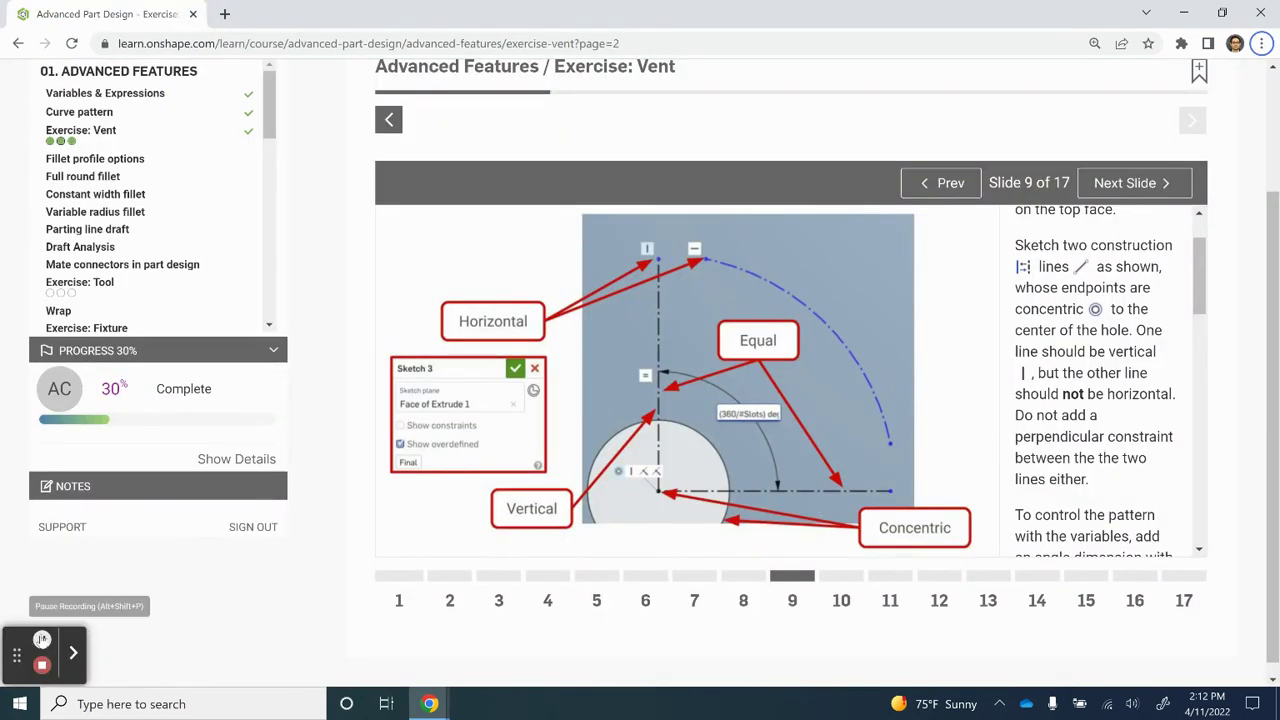
key(alt+Tab)
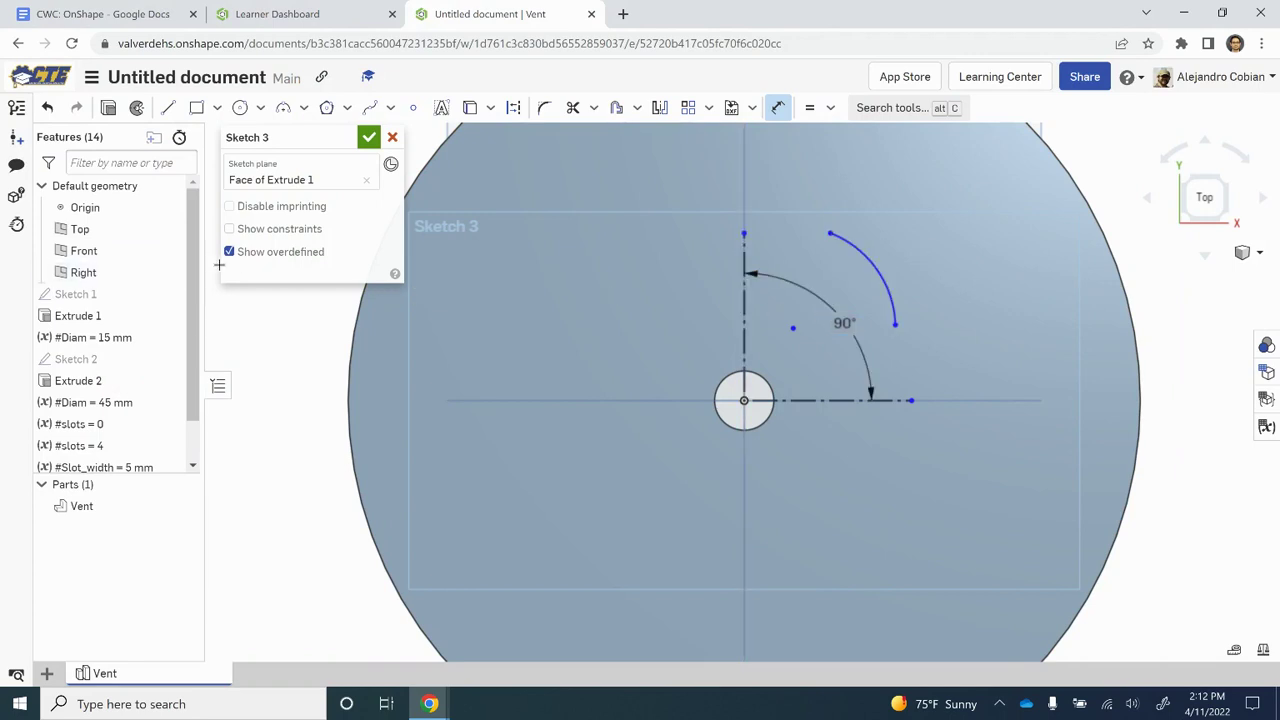
Hide the origin and constrain the arc's centre coincident with the hole centre
click(169, 207)
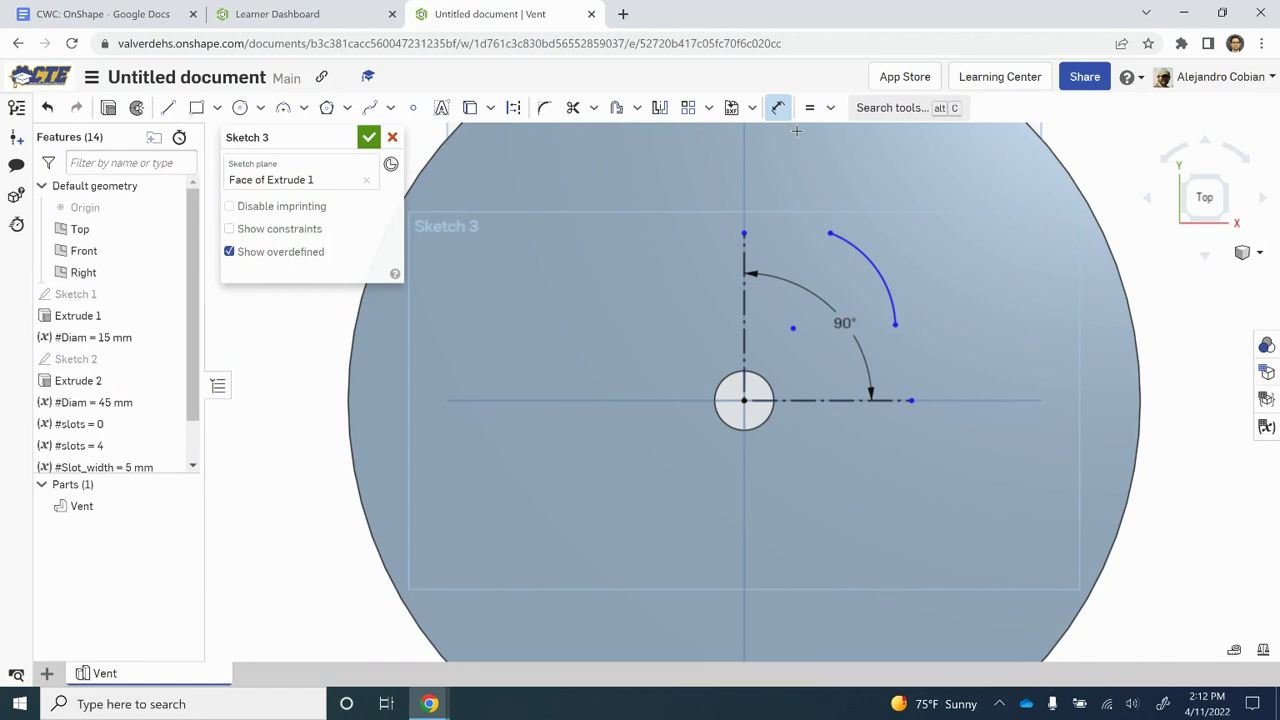
click(830, 107)
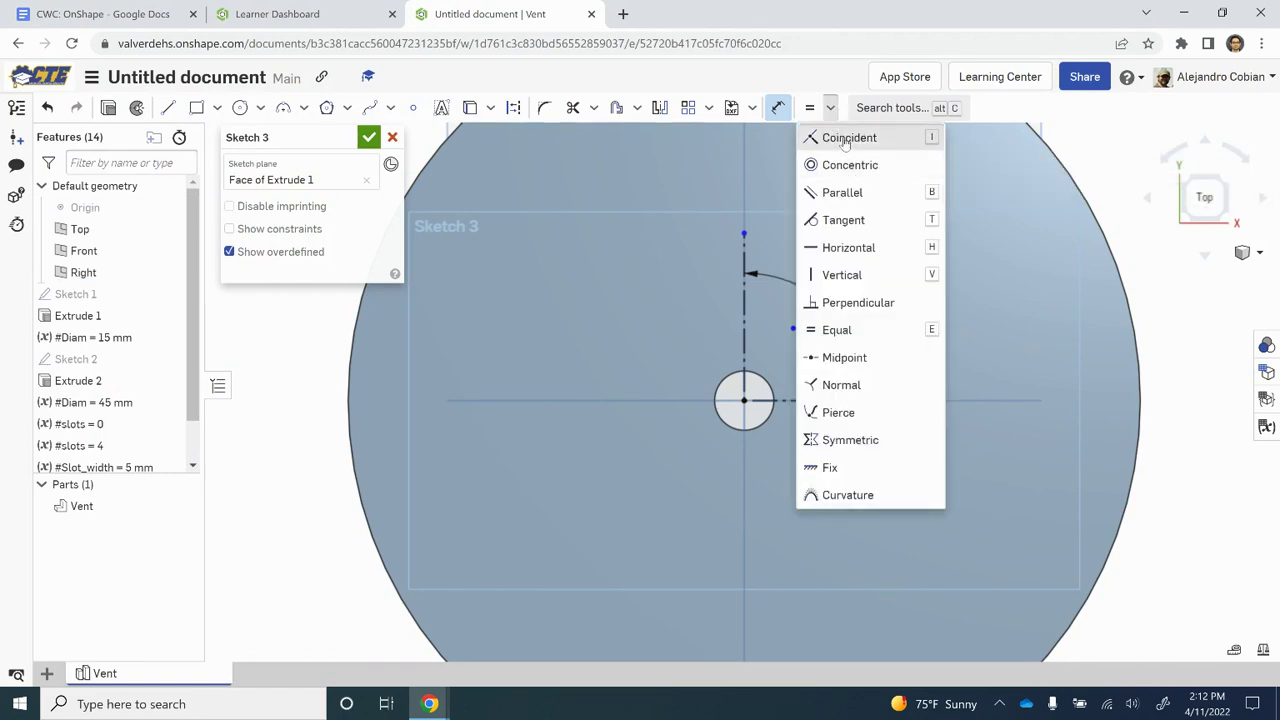
click(845, 140)
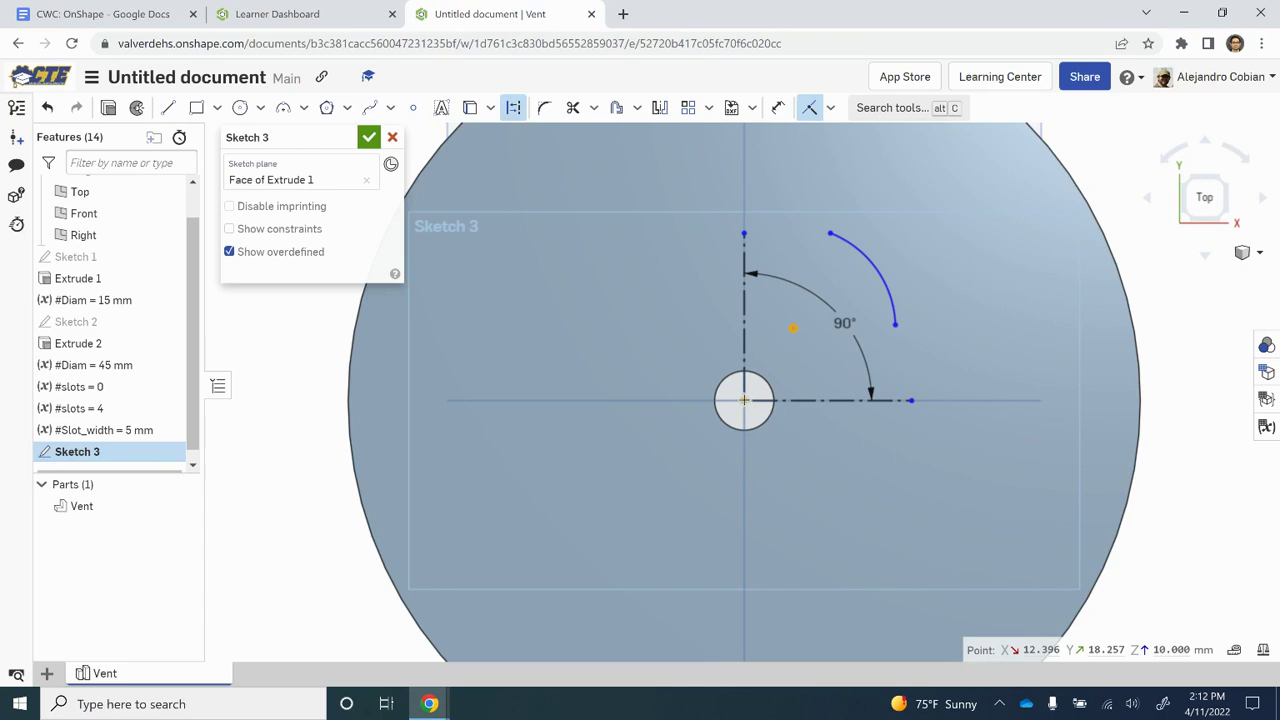
click(744, 400)
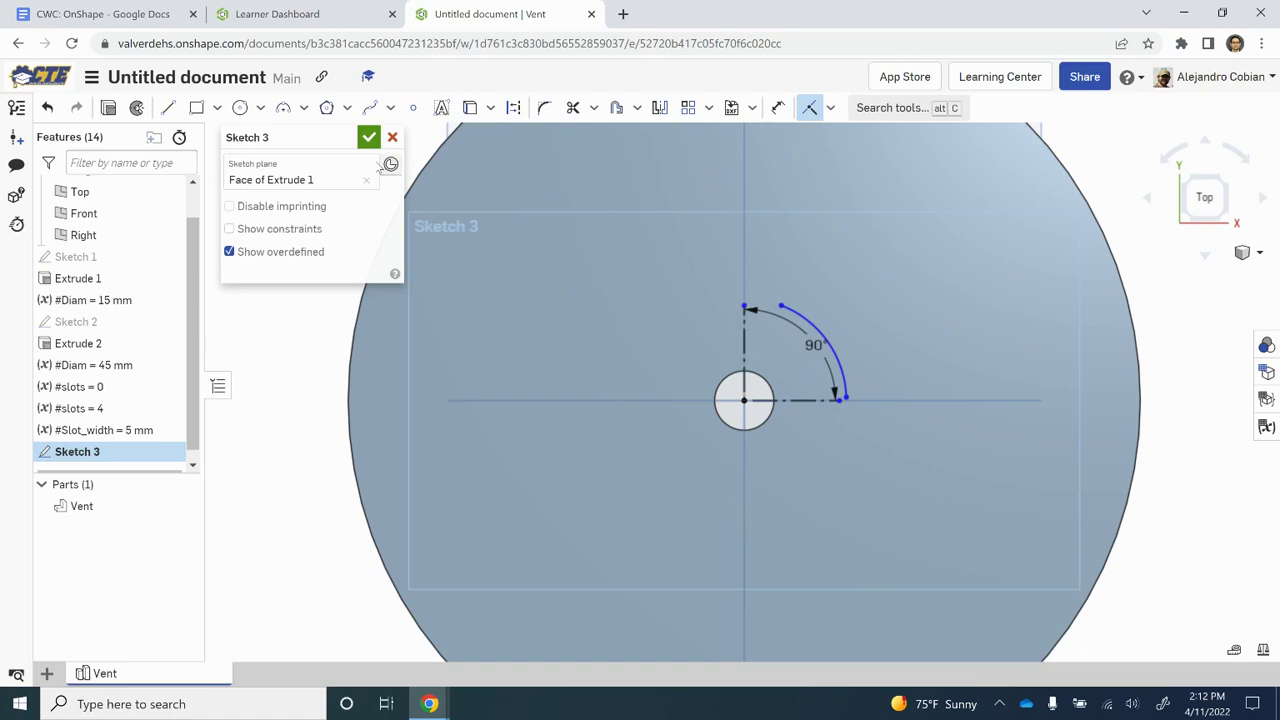
key(alt+Tab)
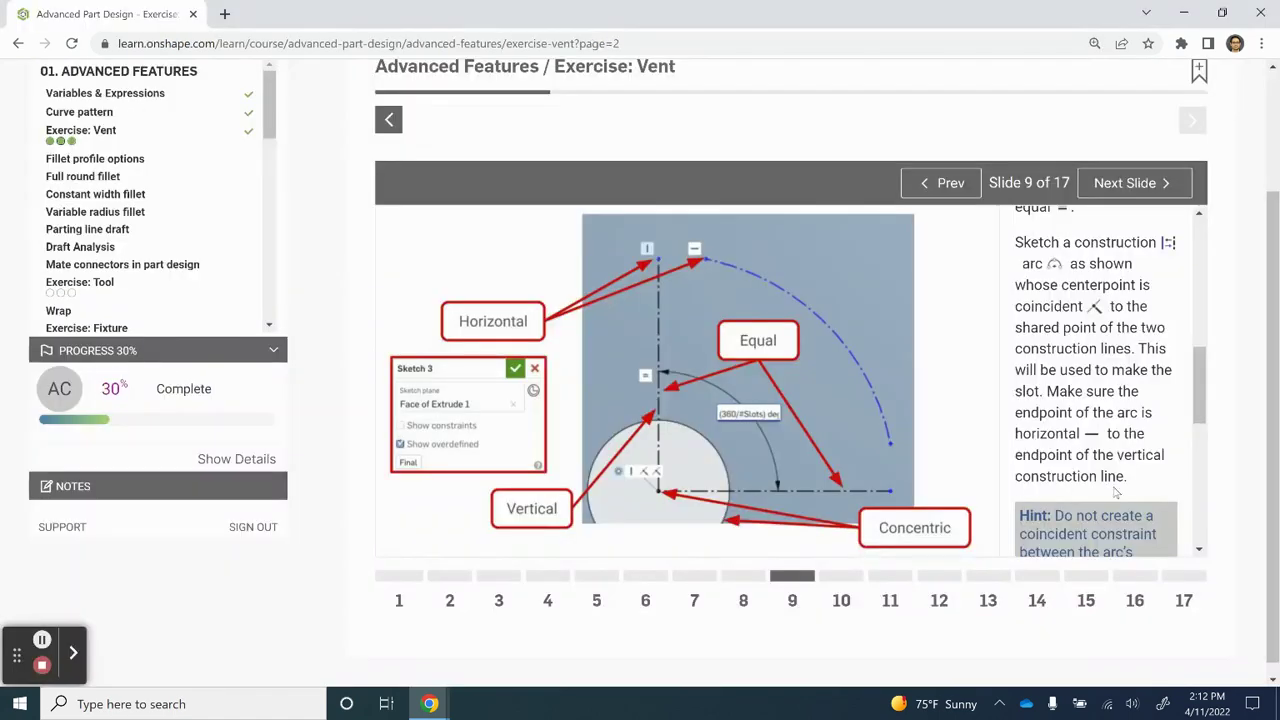
scroll(1092, 480, down, 4)
scroll(1092, 480, up, 4)
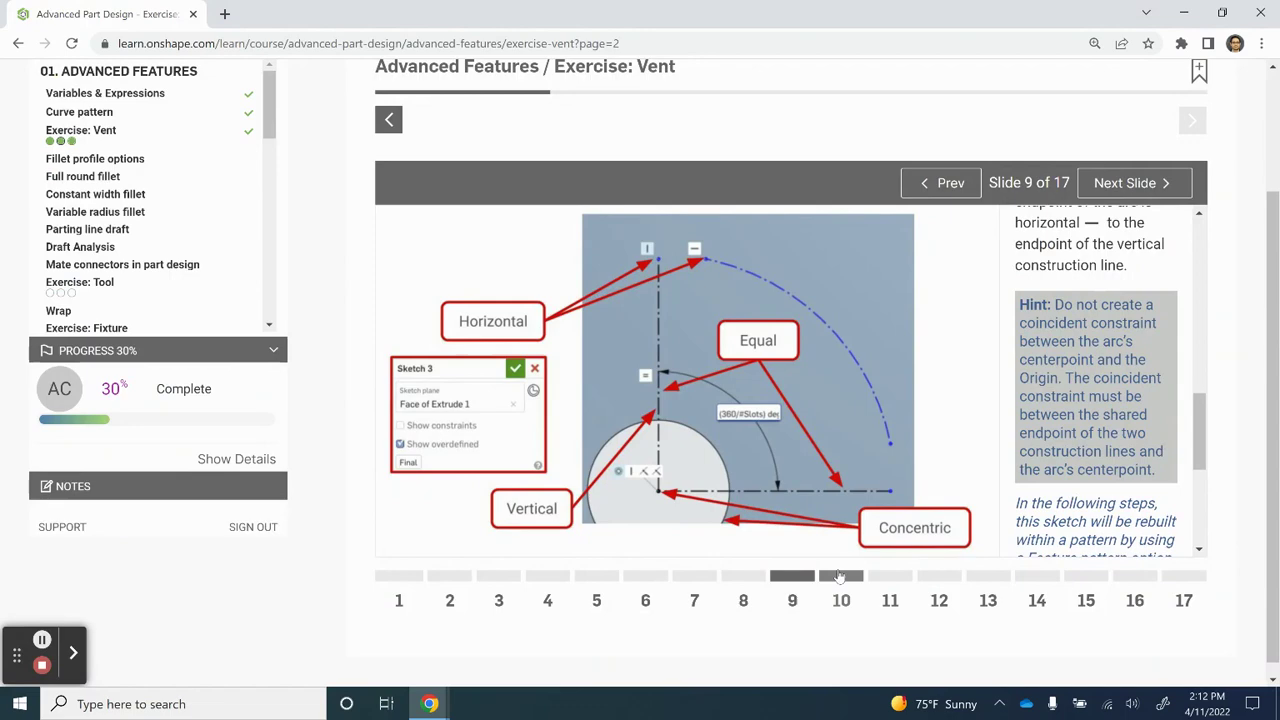
scroll(262, 518, down, 1)
key(alt+Tab)
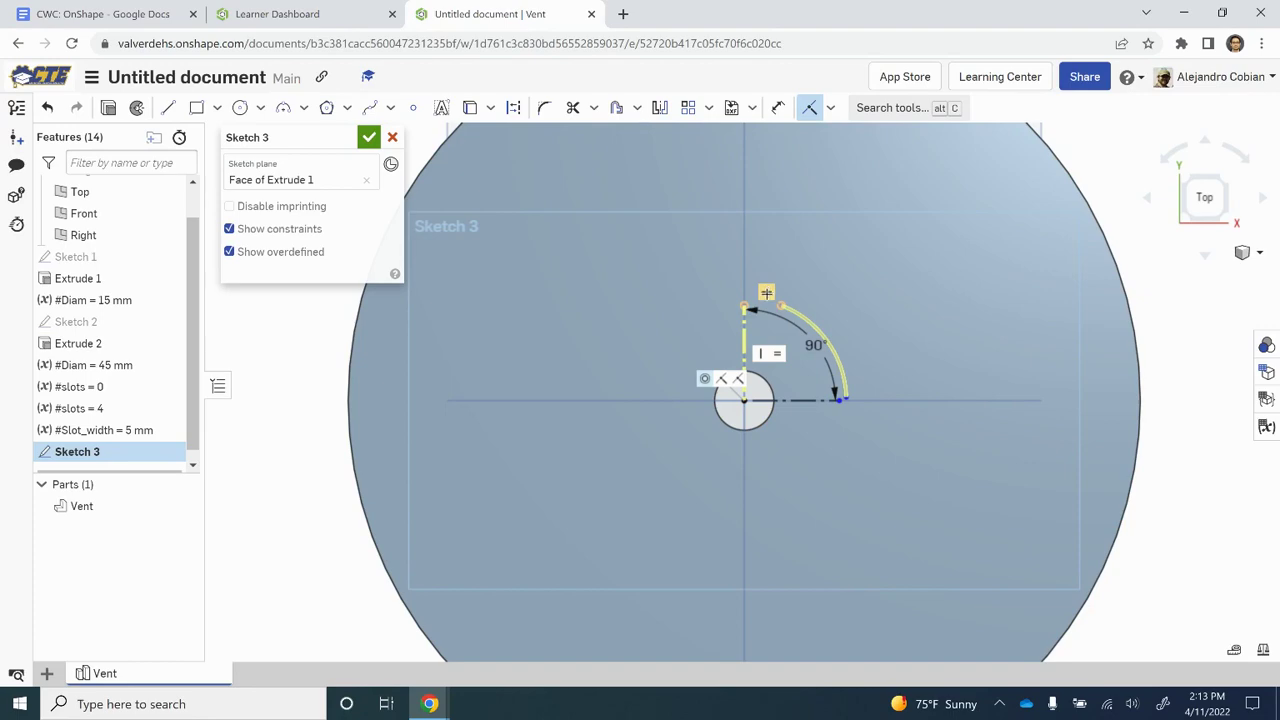
scroll(766, 292, up, 3)
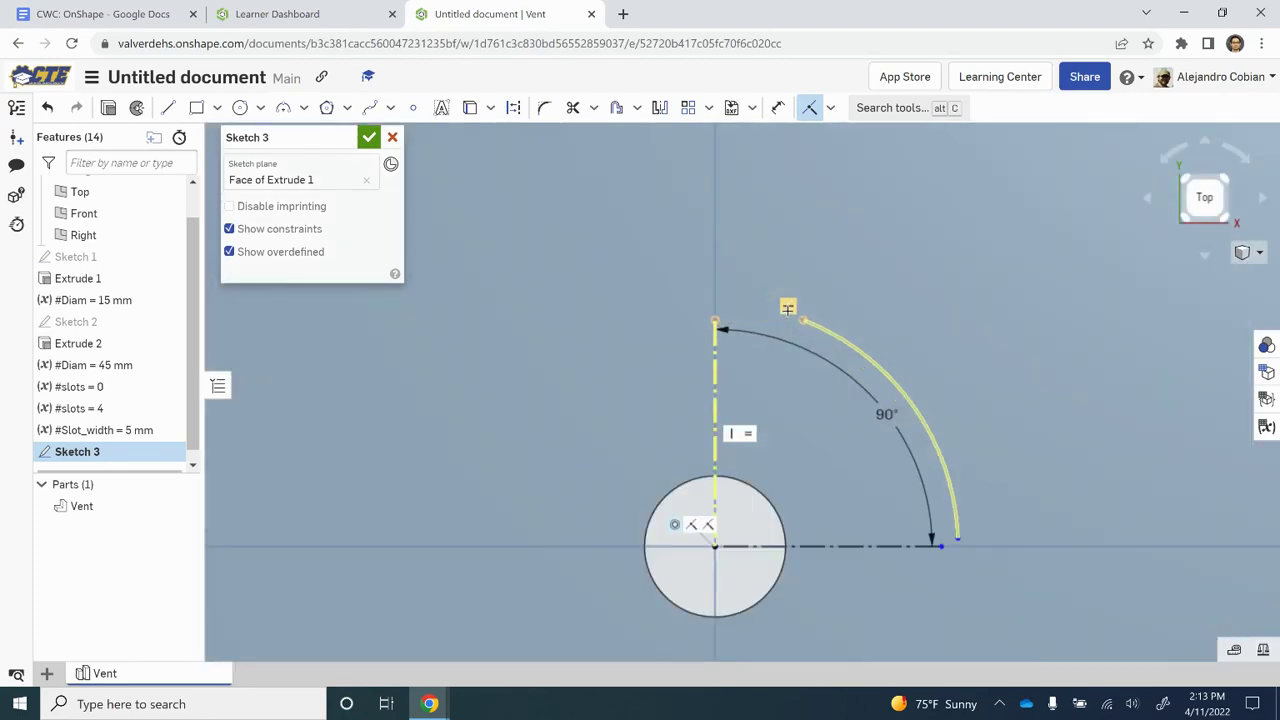
key(alt+Tab)
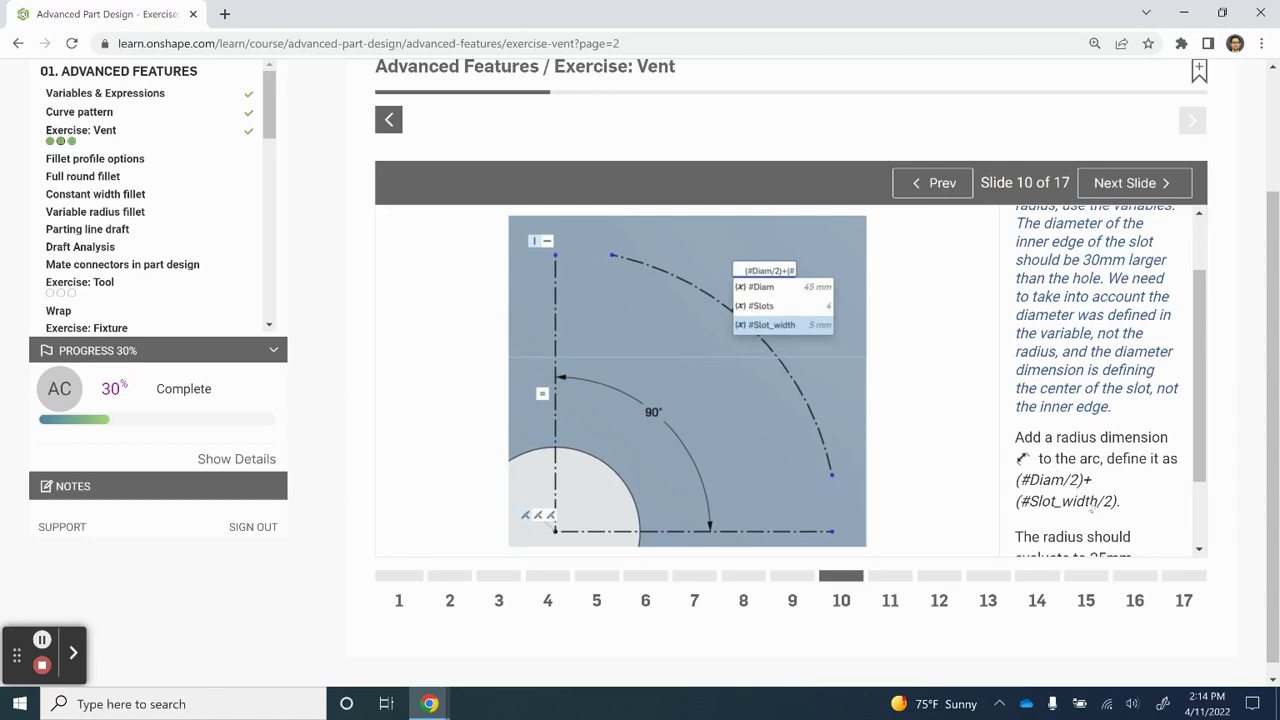
key(alt+Tab)
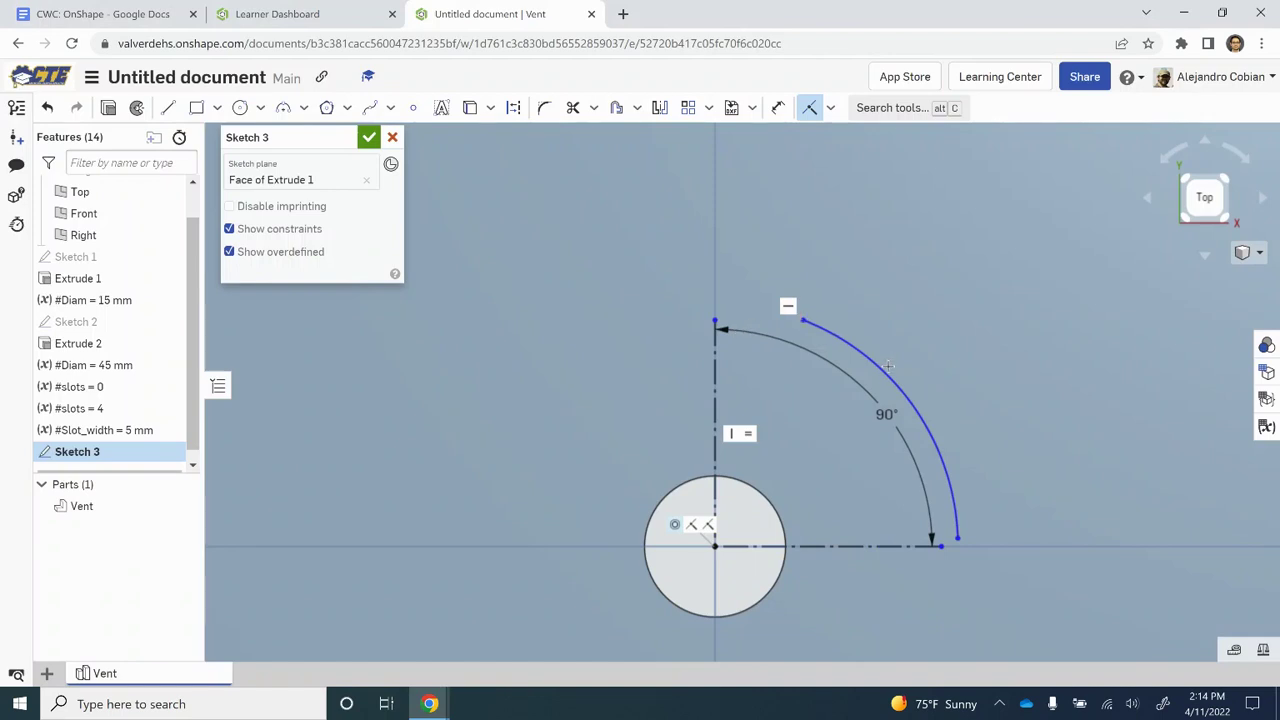
key(d)
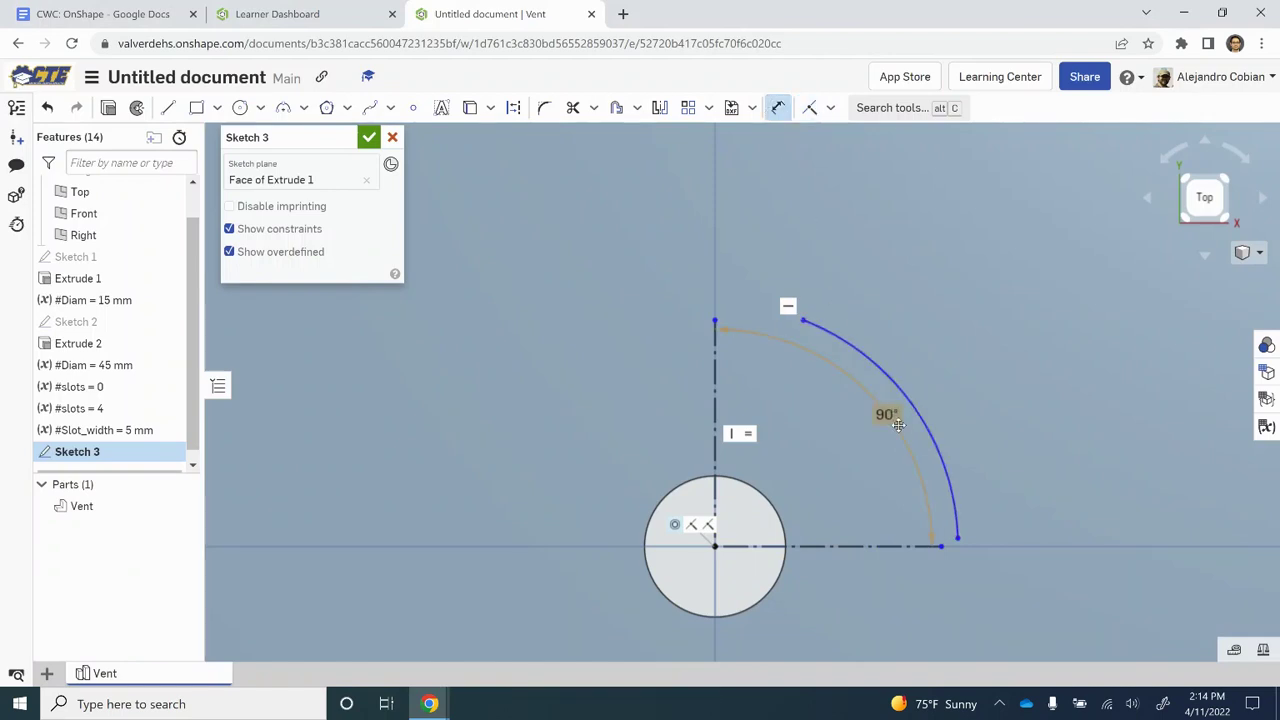
Place a radius dimension on the arc and start its value with #Diam/2
click(910, 405)
click(1048, 318)
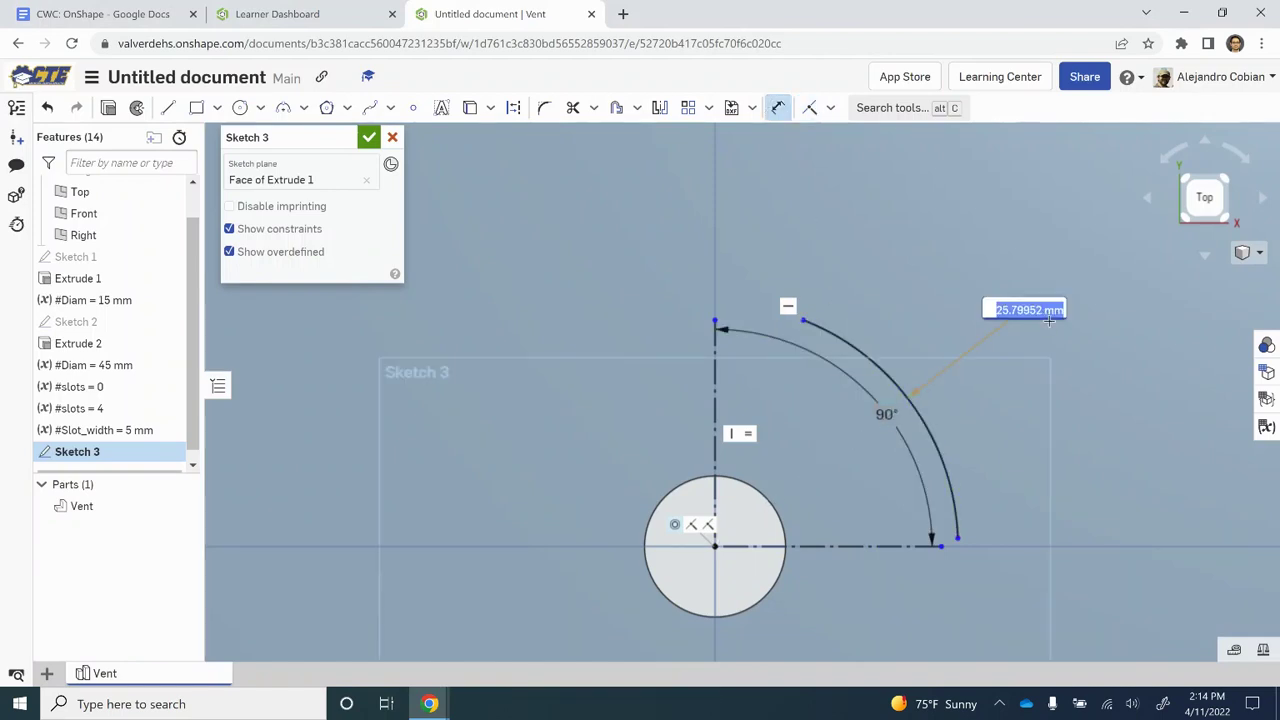
text((diam)
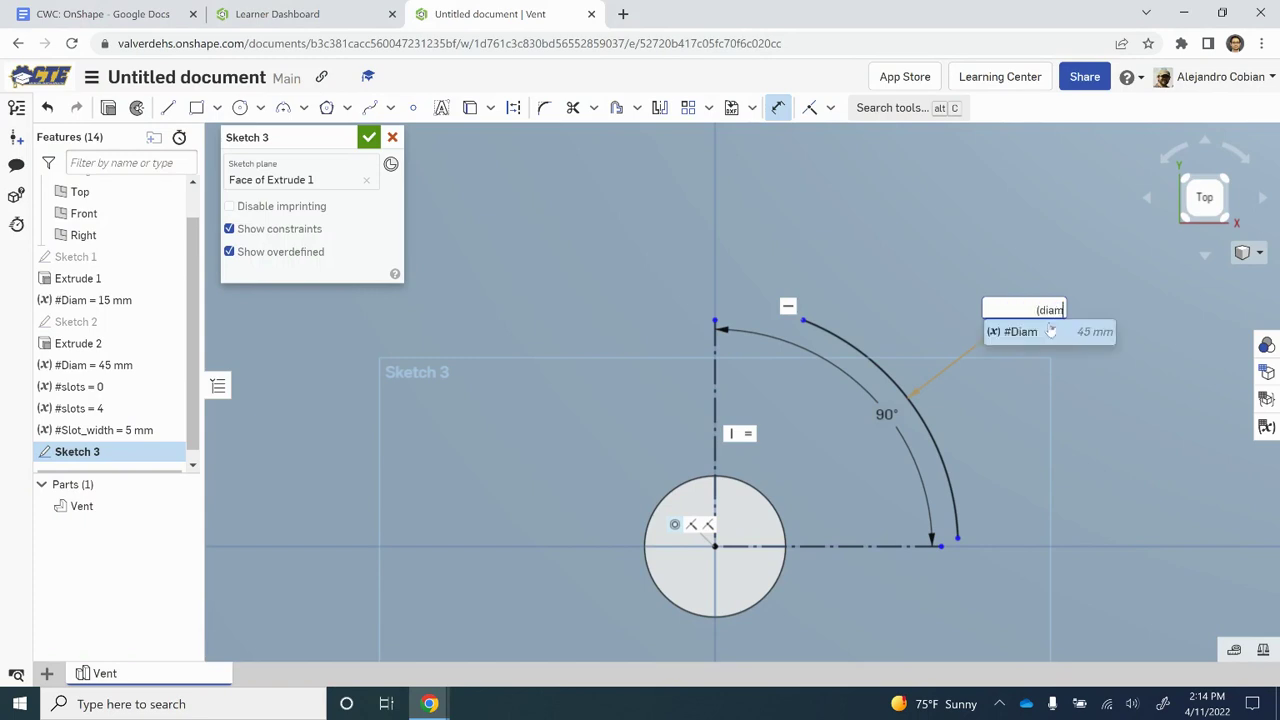
key(BackSpace)
click(1050, 331)
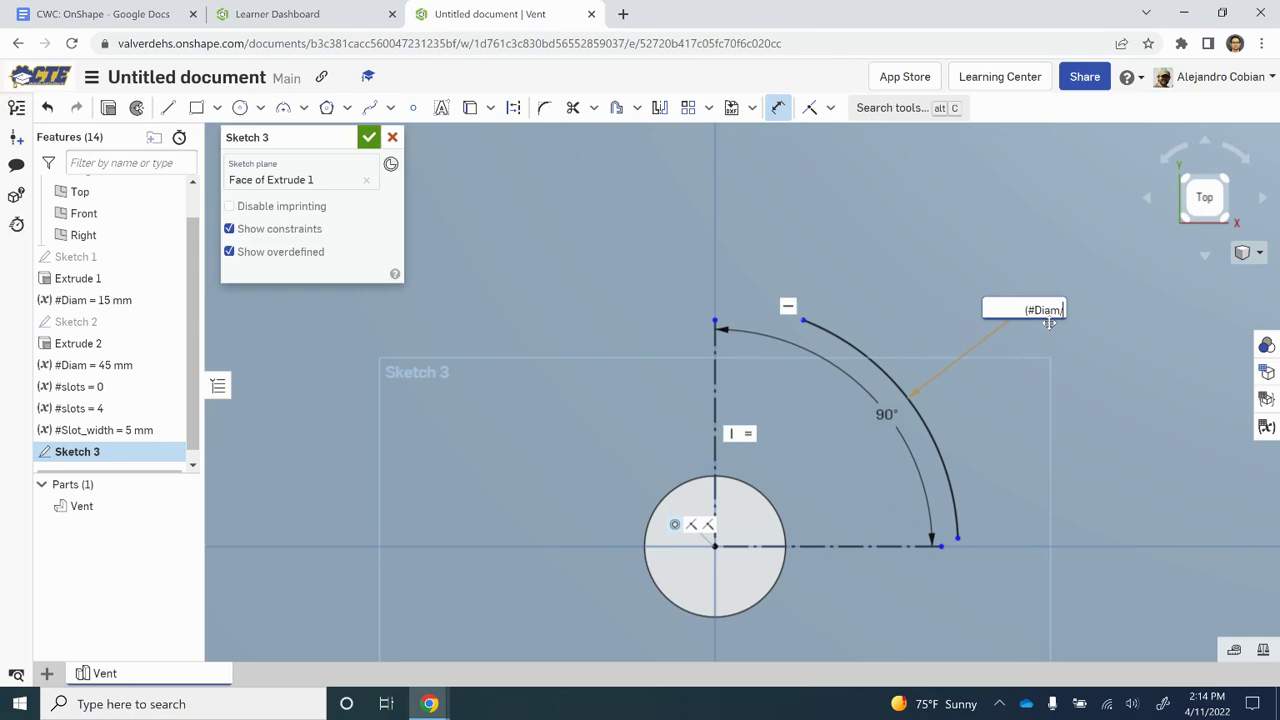
text(2)
key(alt+Tab)
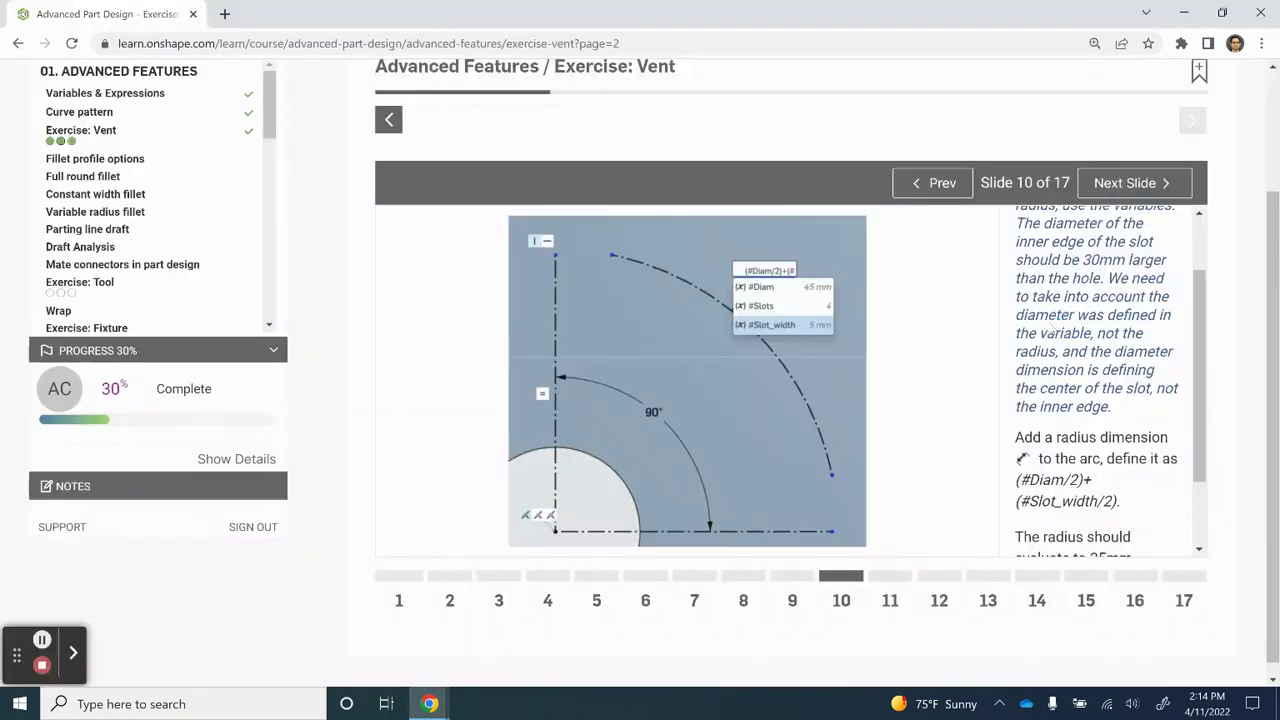
key(alt+Tab)
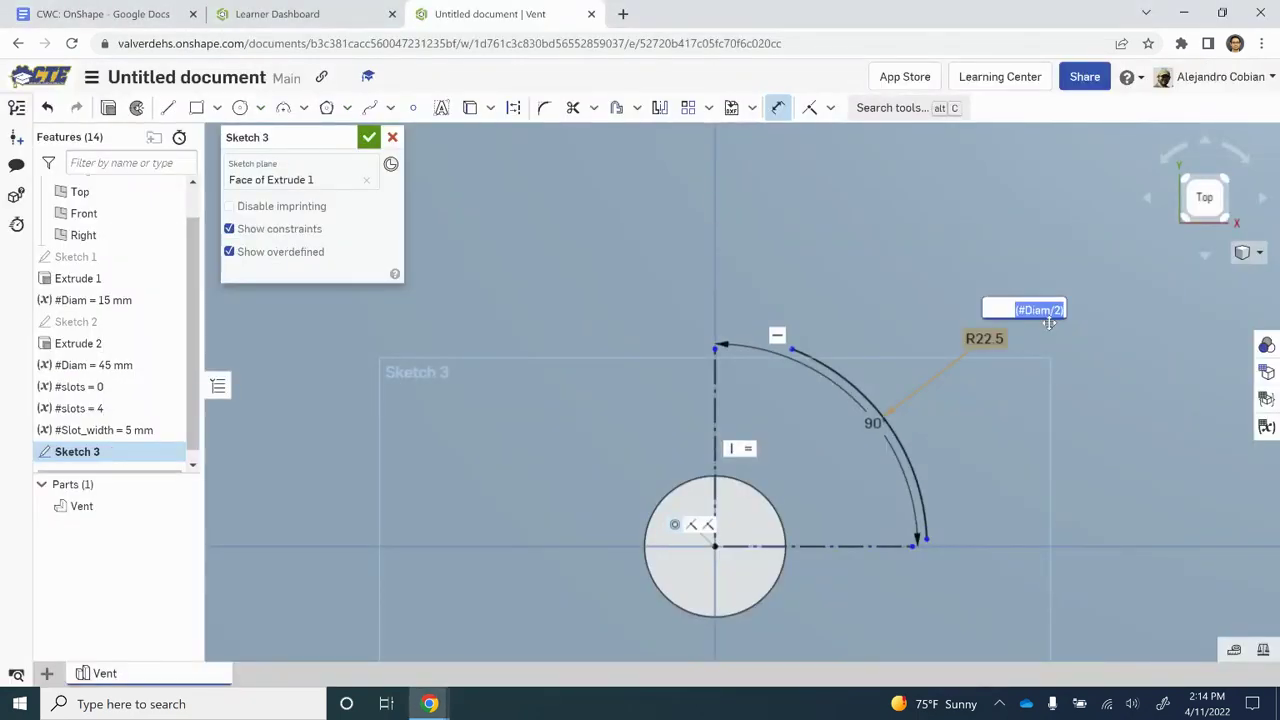
Complete the radius expression as (#Diam/2)+(#Slot_width/2), making the arc R25
key(End)
text(+()
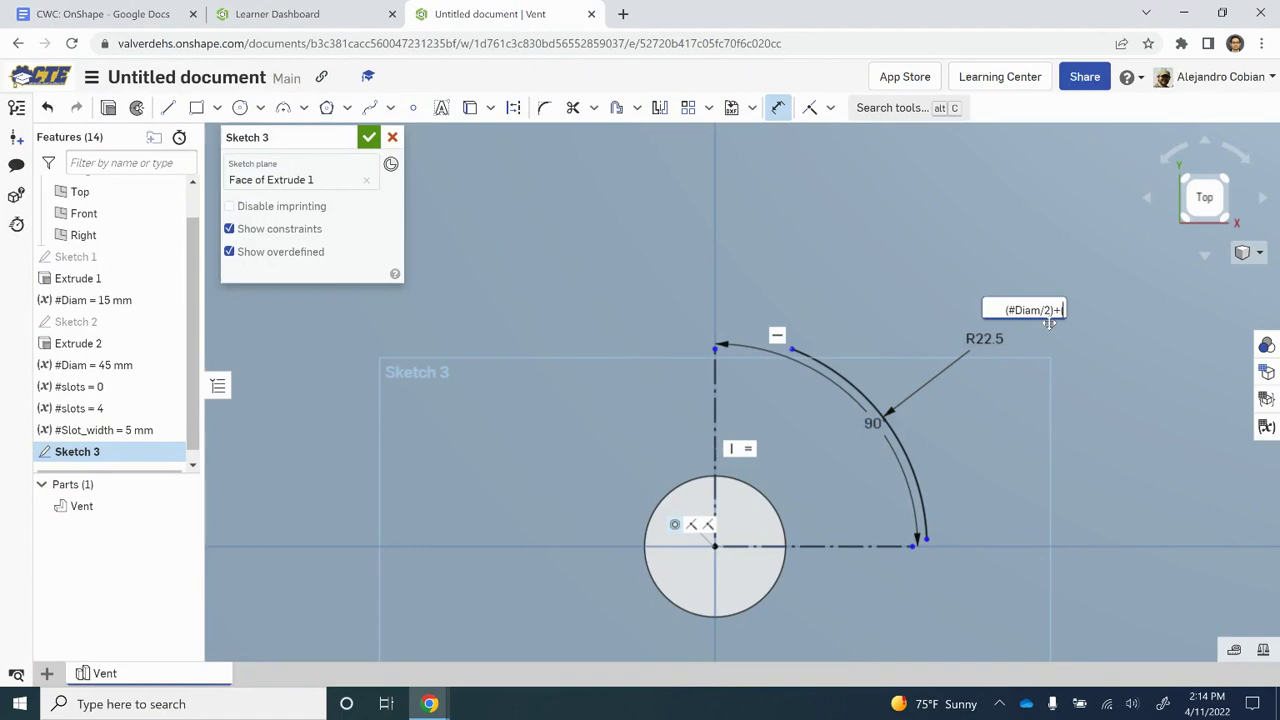
key(alt+Tab)
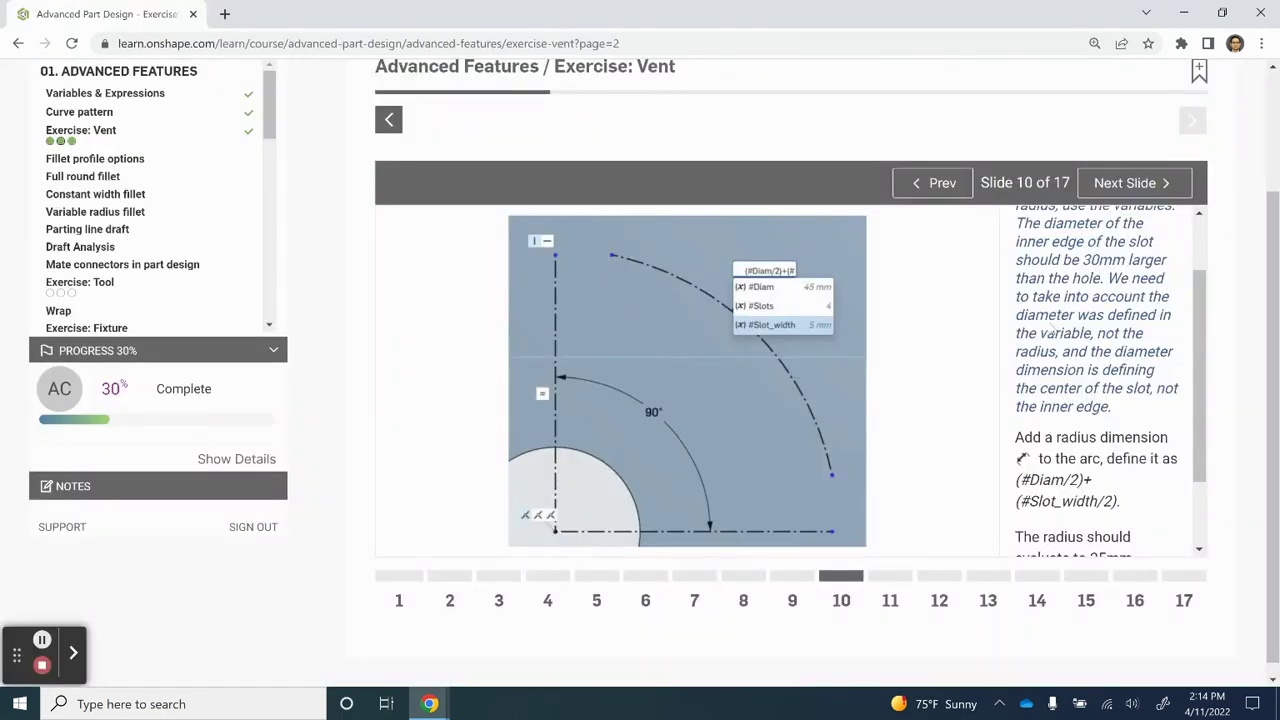
key(alt+Tab)
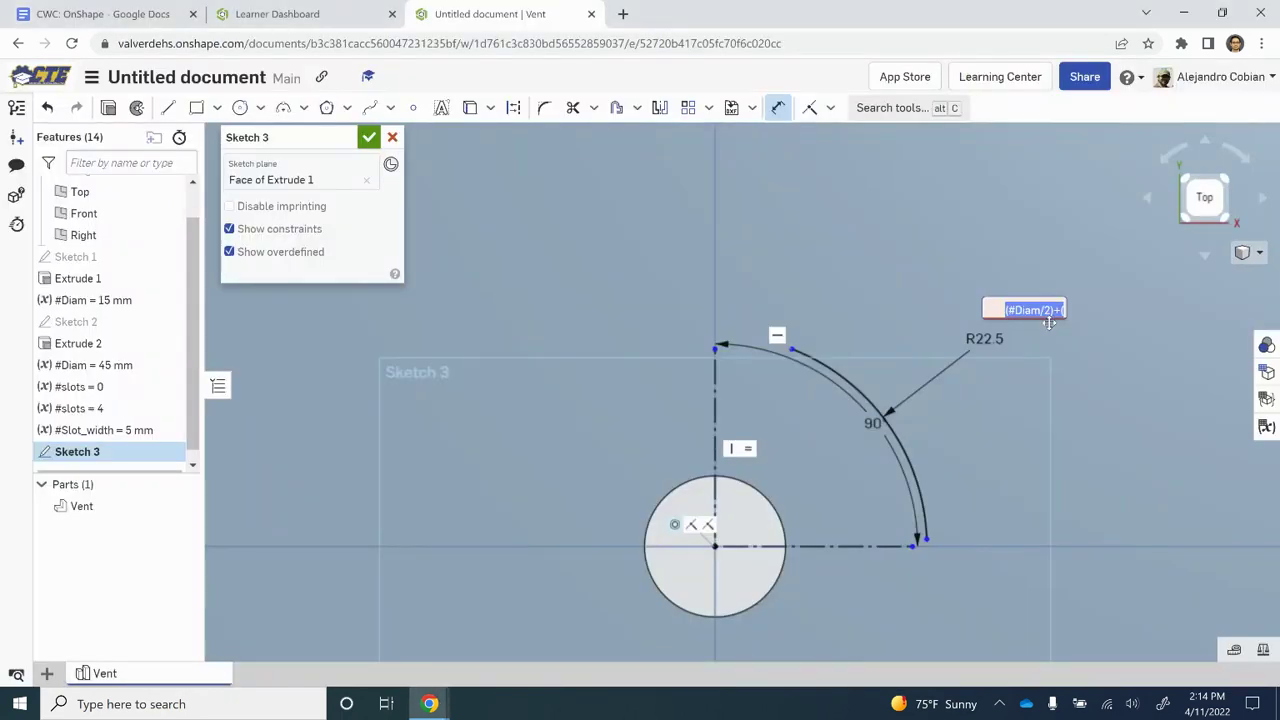
key(End)
text(slo)
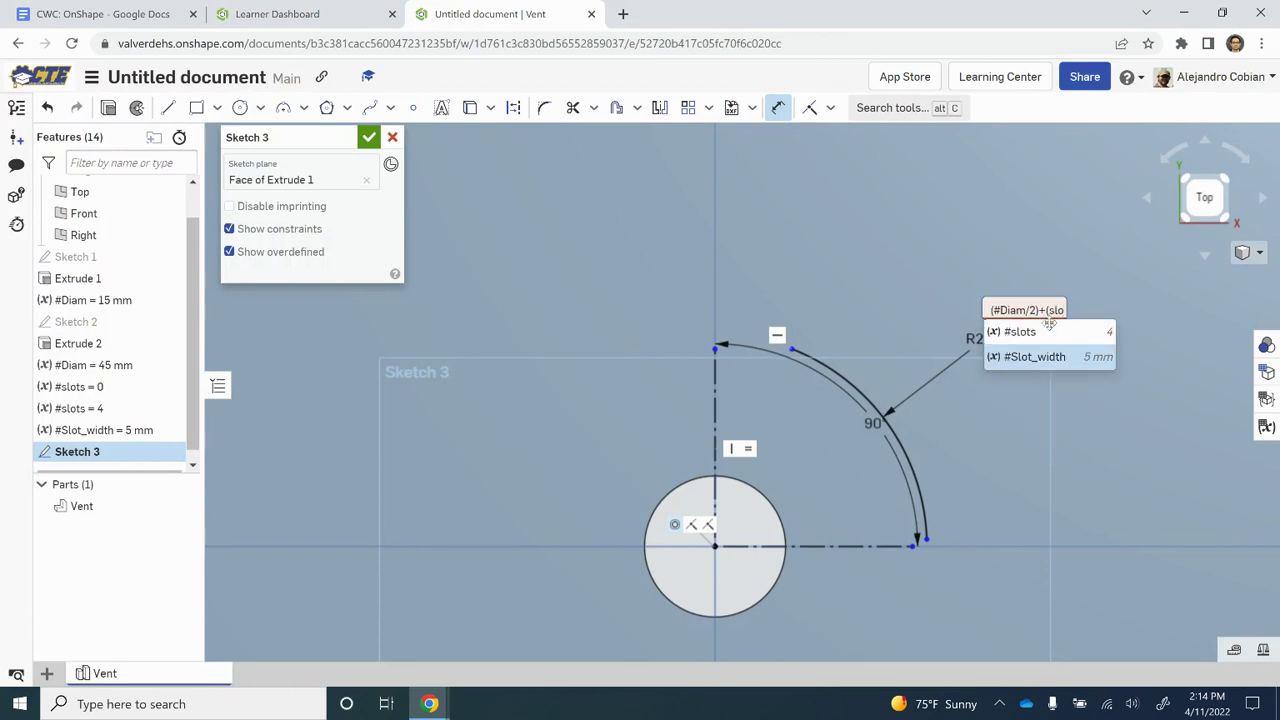
key(Return)
text(/)
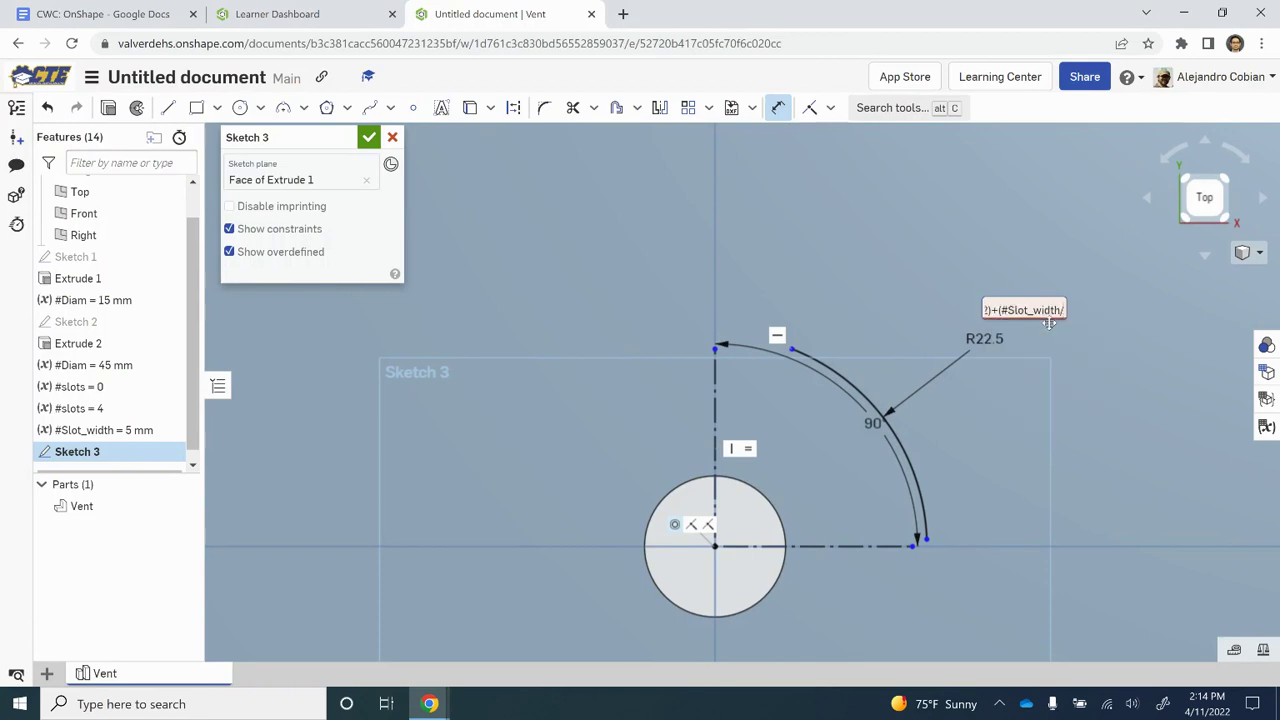
text(2))
key(Return)
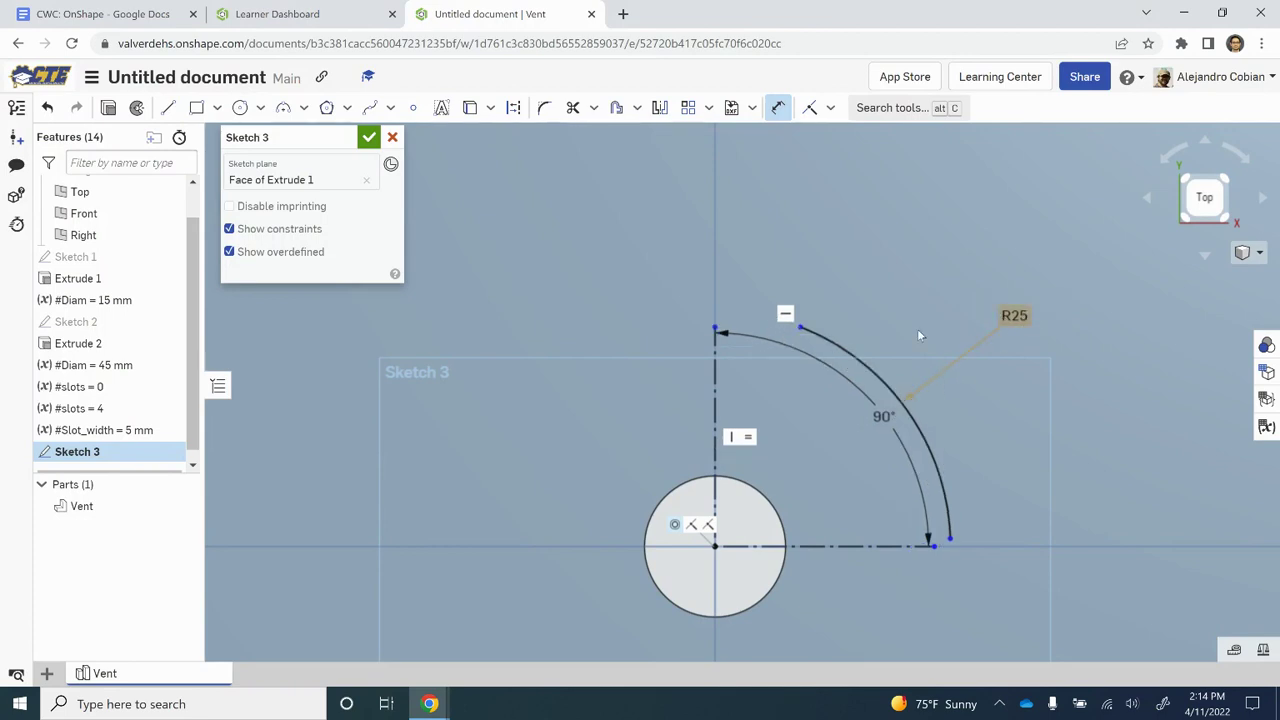
key(alt+Tab)
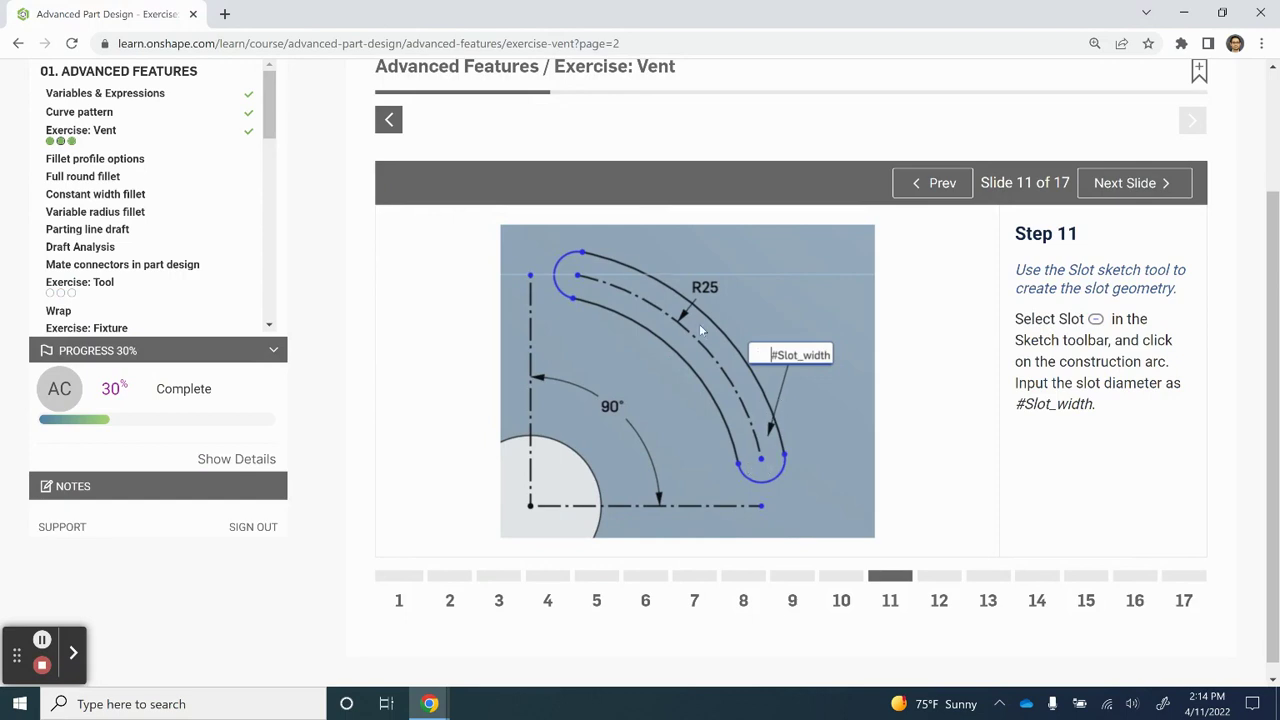
Draw a slot along the R25 arc
key(alt+Tab)
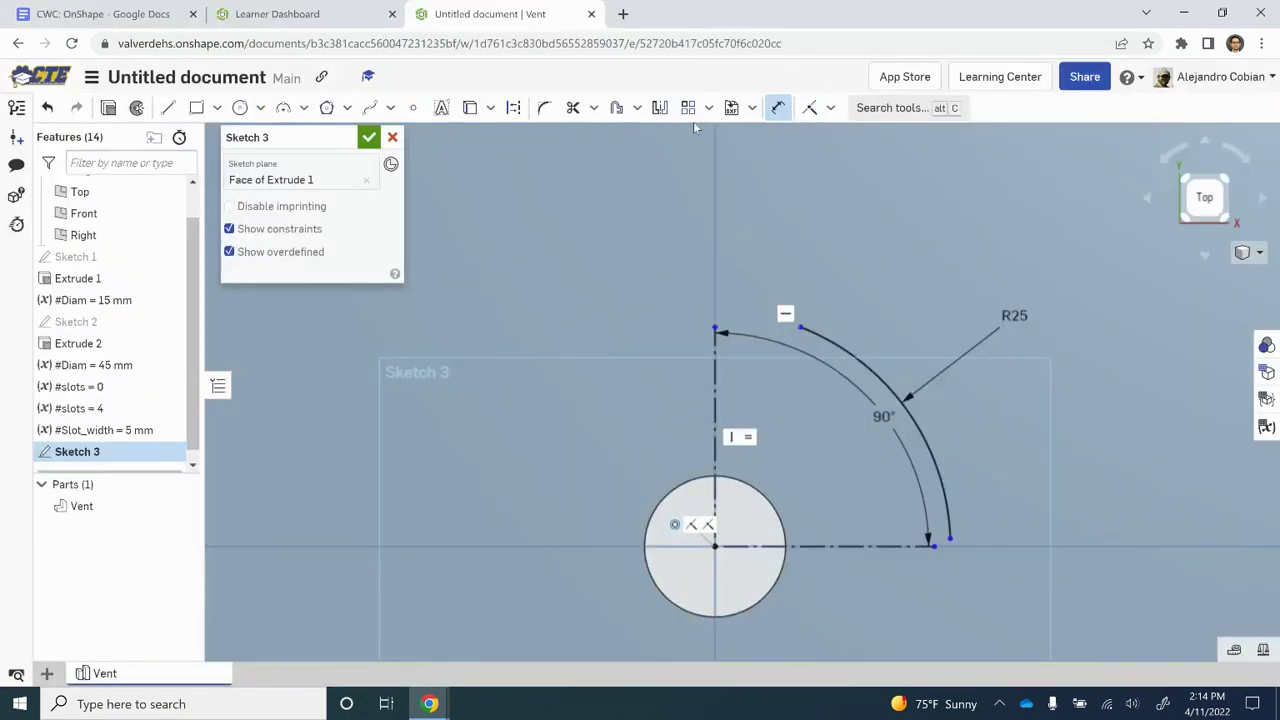
click(637, 108)
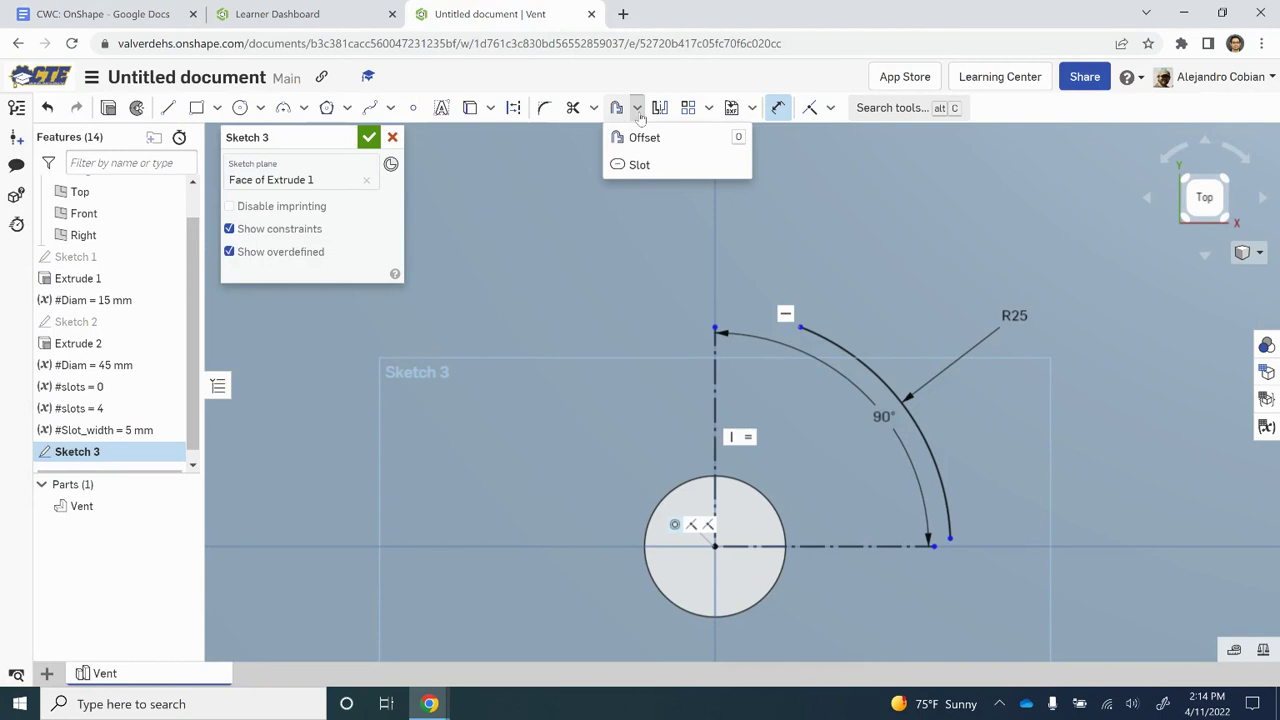
click(640, 165)
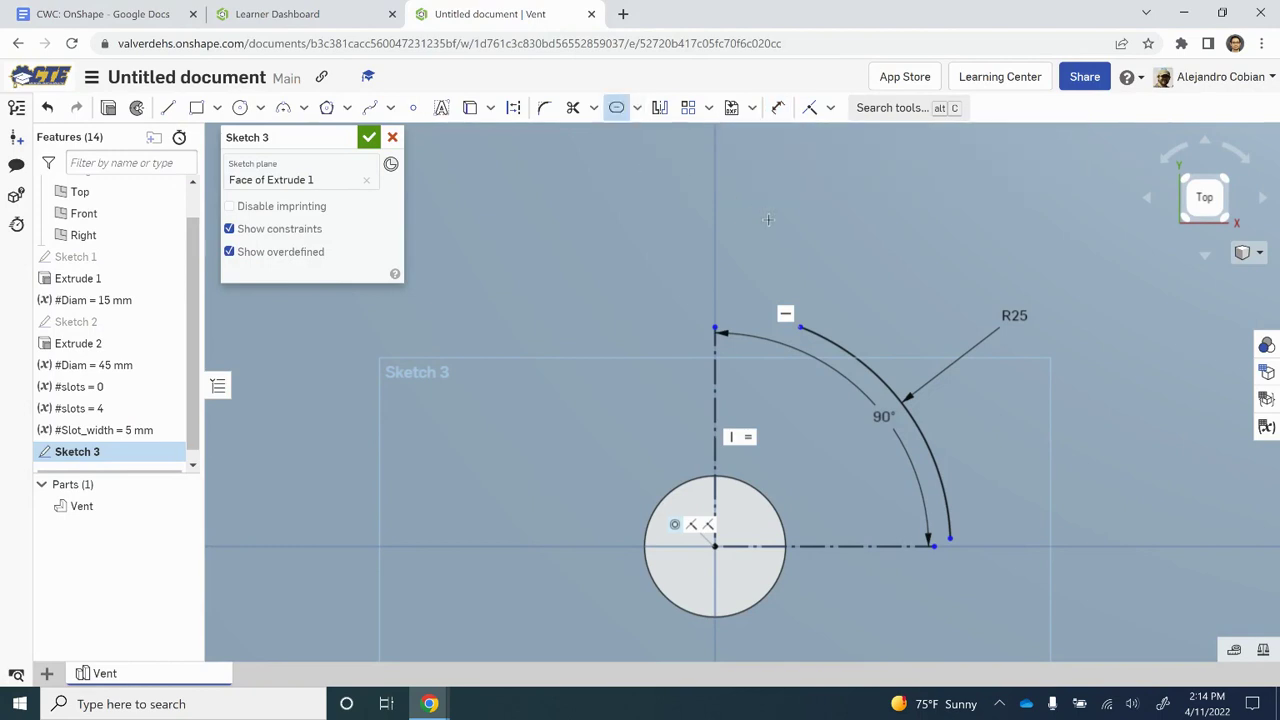
click(871, 371)
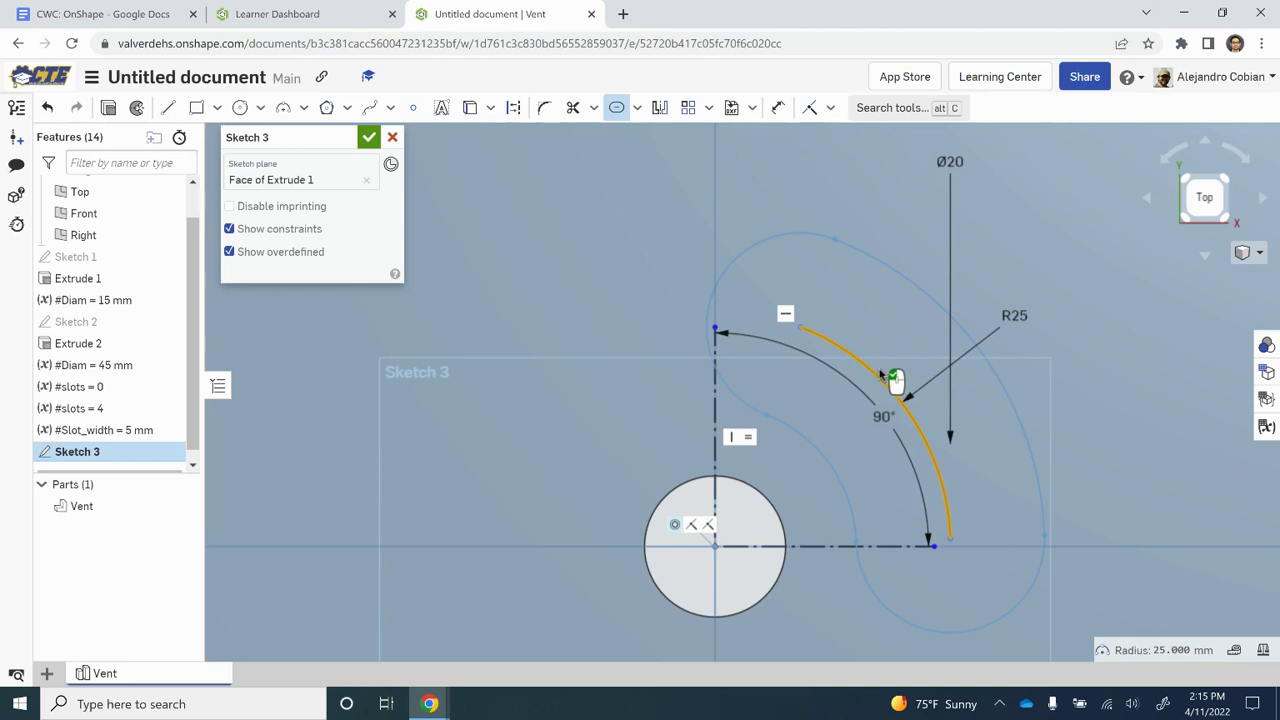
Drive the slot diameter with #Slot_width (Ø5) and advance the exercise to slide 12
double_click(955, 162)
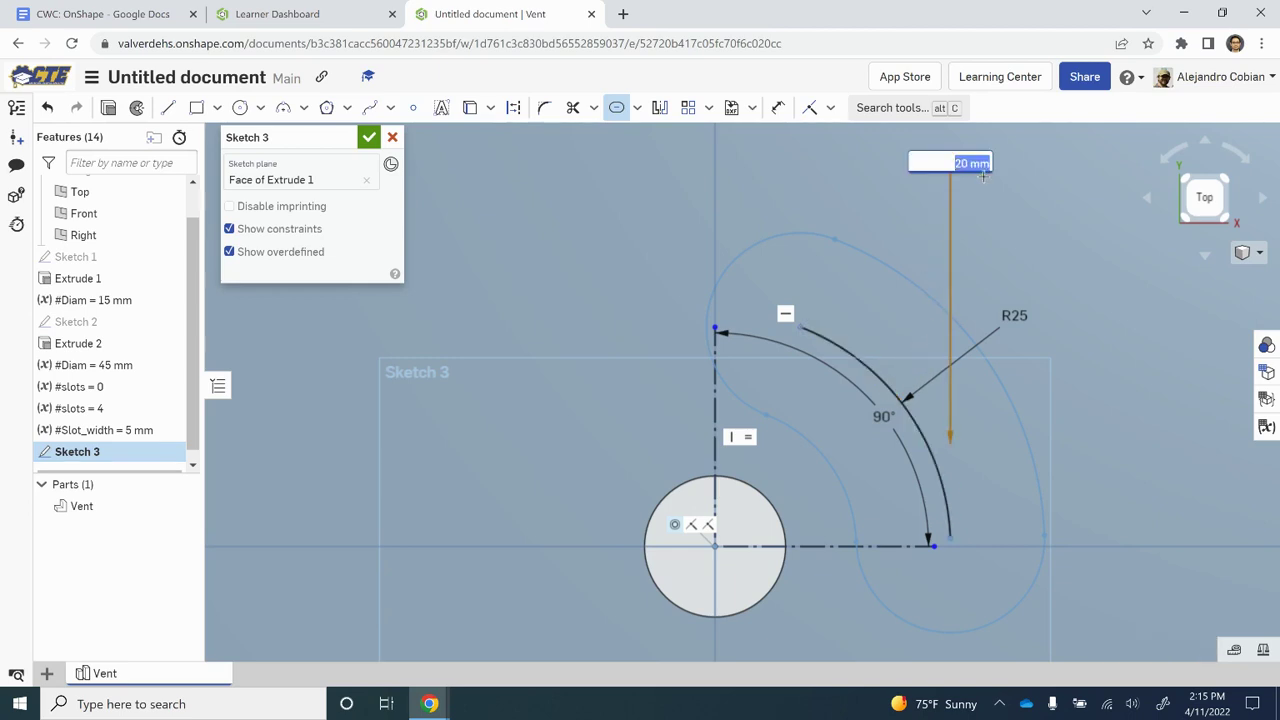
key(alt+Tab)
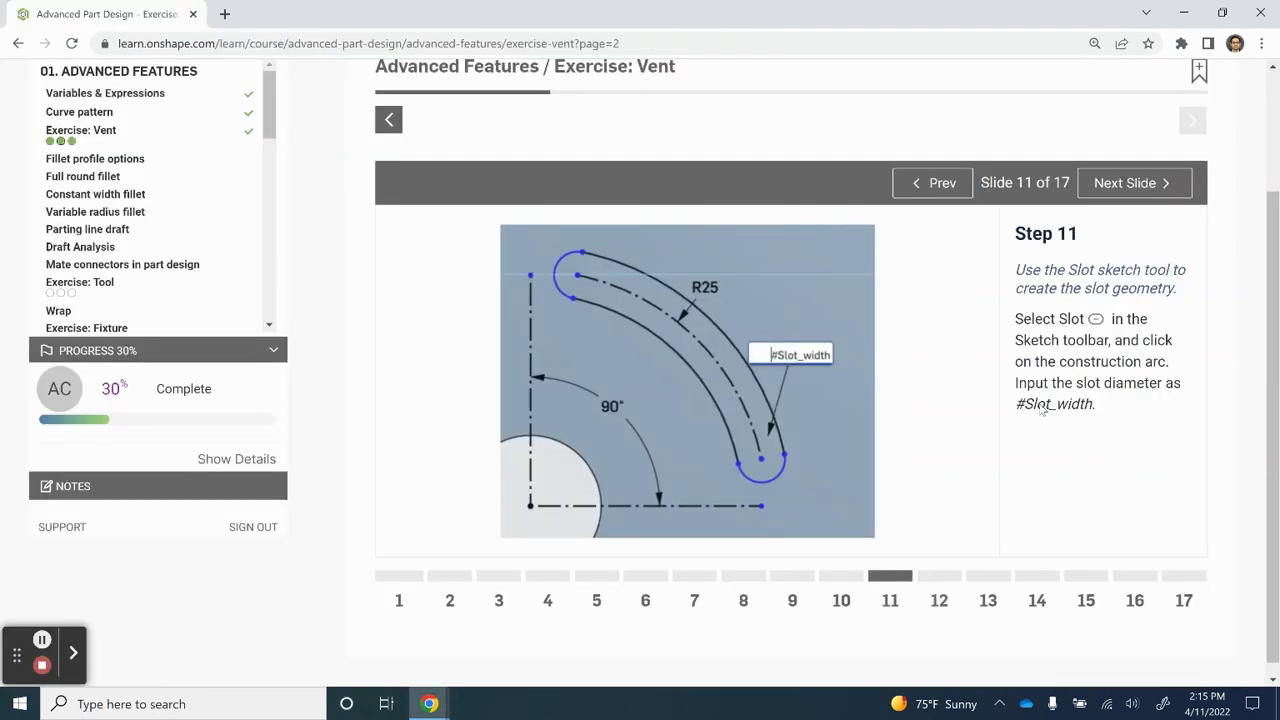
key(alt+Tab)
text(#slo)
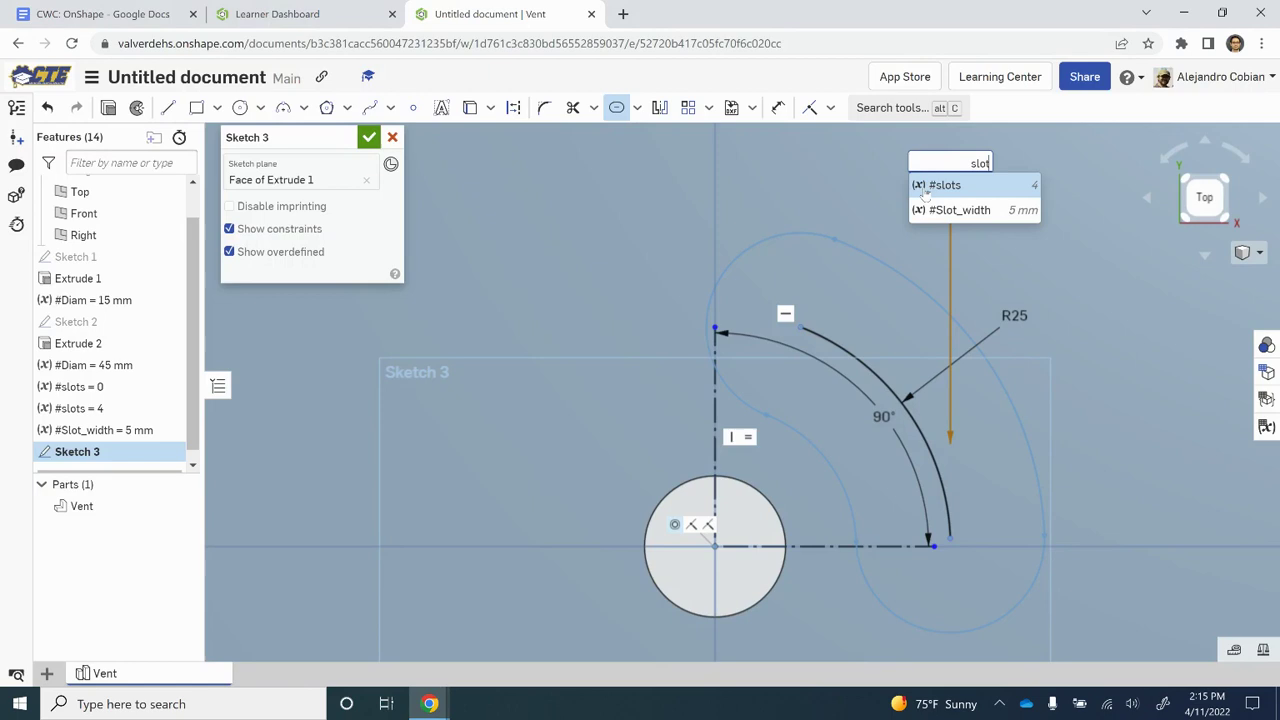
key(Down)
key(Return)
key(Return)
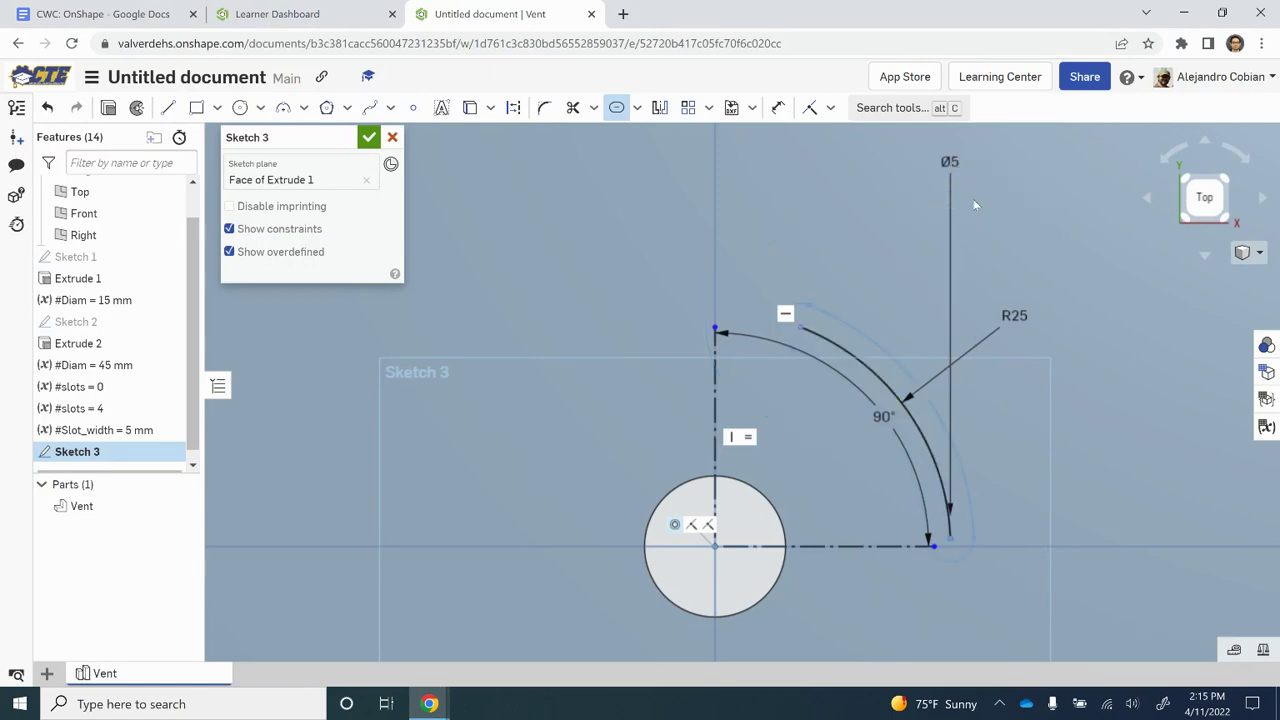
key(alt+Tab)
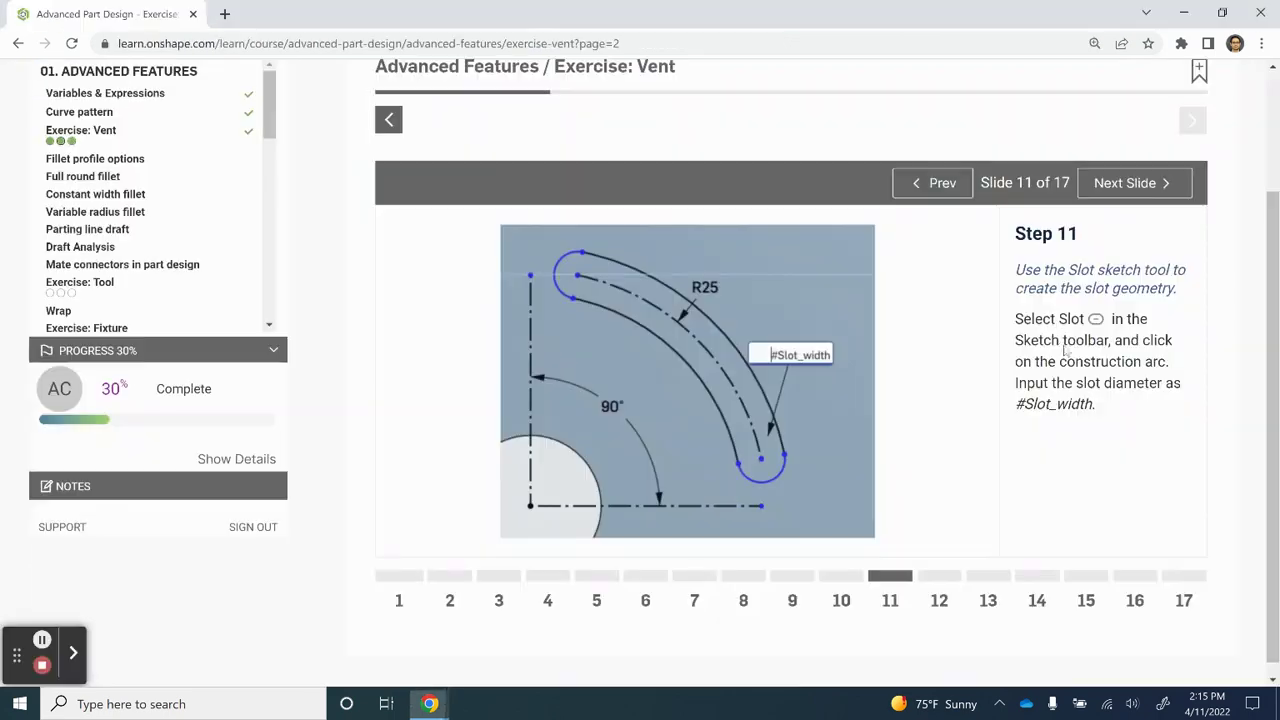
click(938, 592)
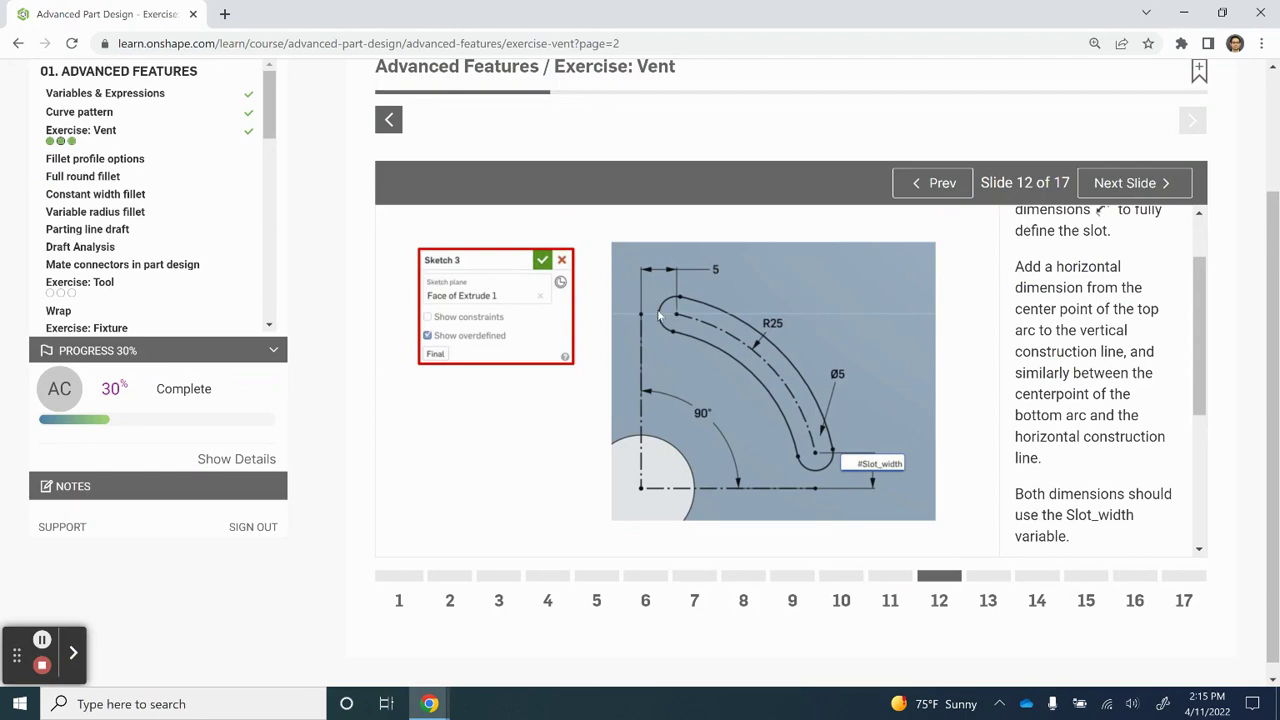
Dimension the top slot arc centre #Slot_width (5 mm) from the vertical construction line
key(alt+Tab)
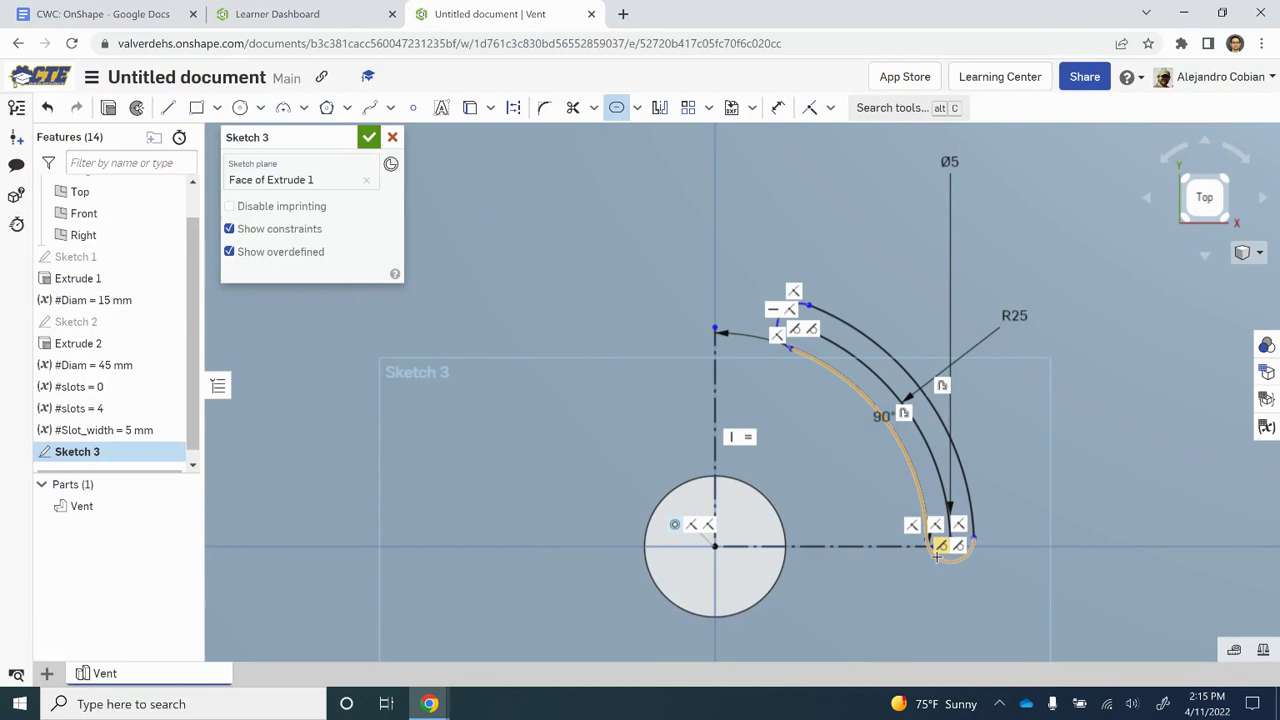
click(230, 229)
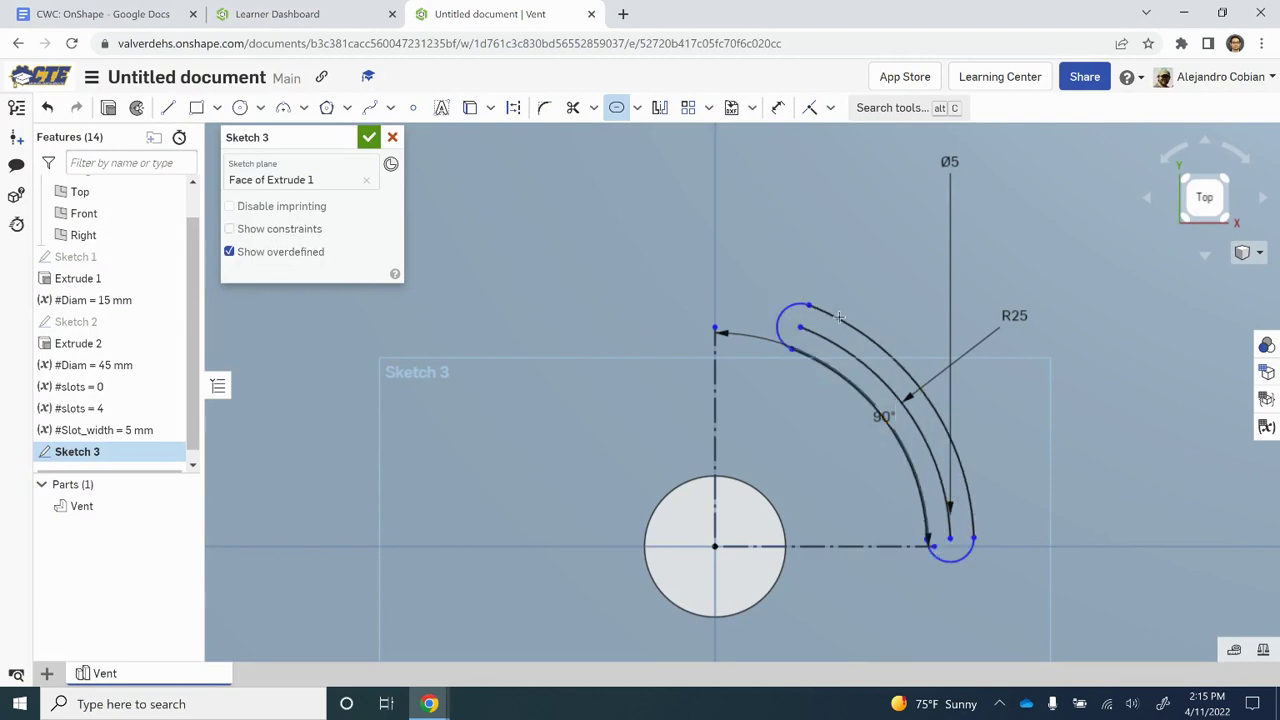
click(778, 107)
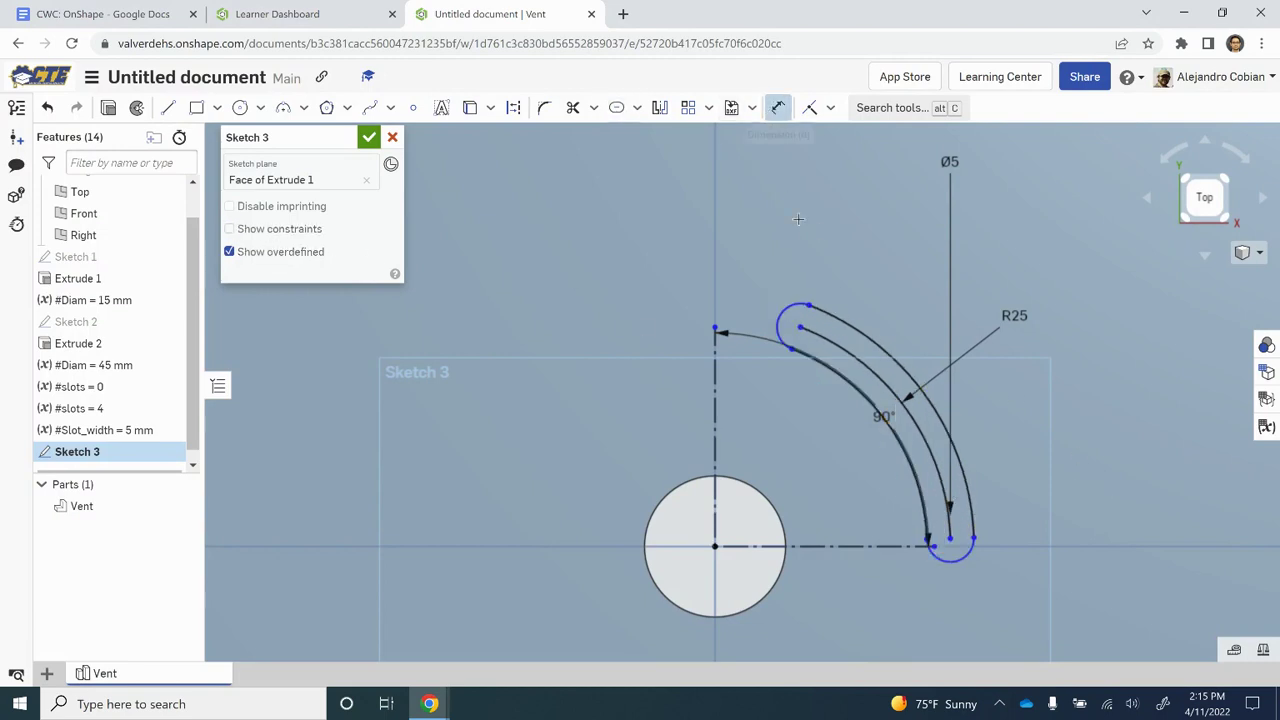
click(799, 328)
click(716, 371)
click(752, 367)
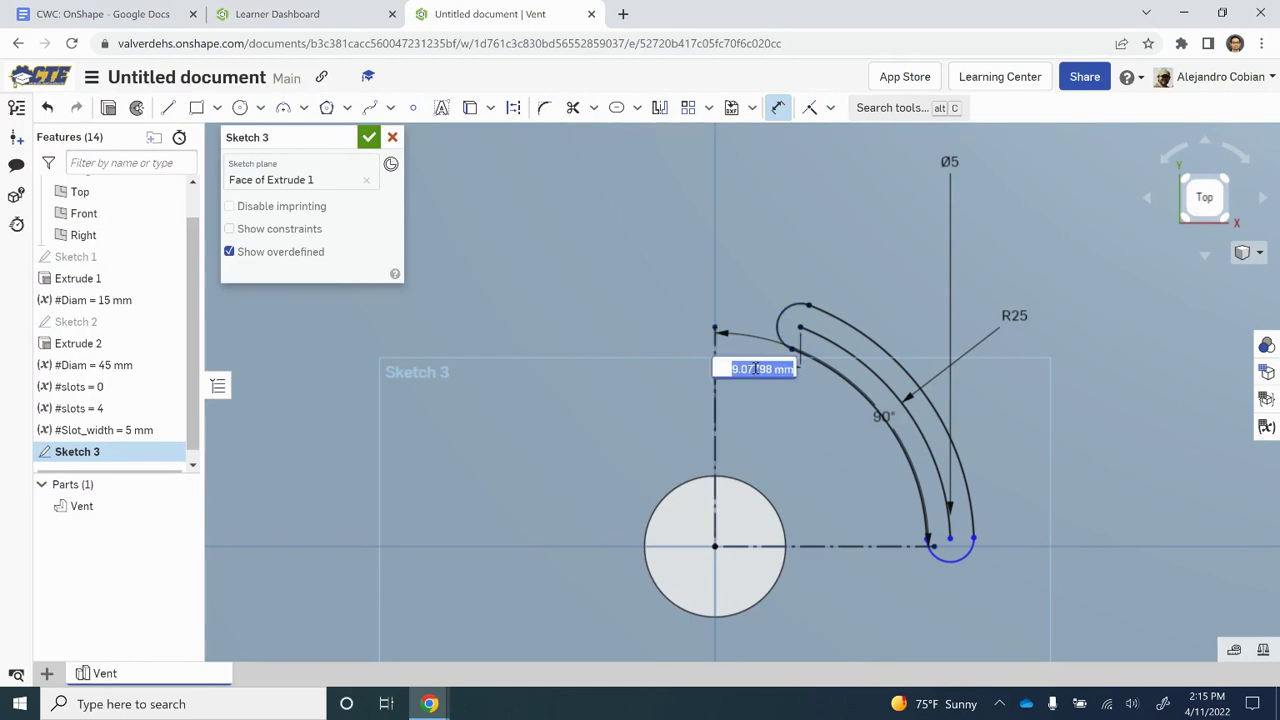
text(slot)
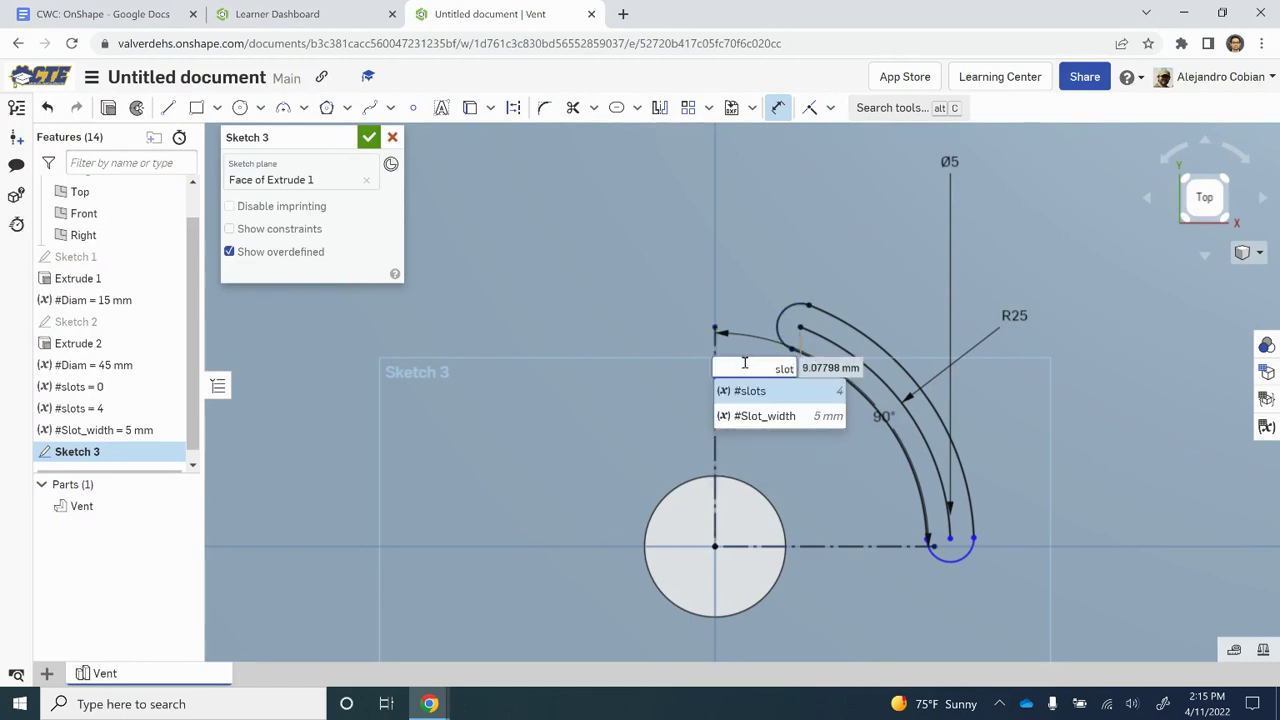
key(Down)
key(Return)
key(Return)
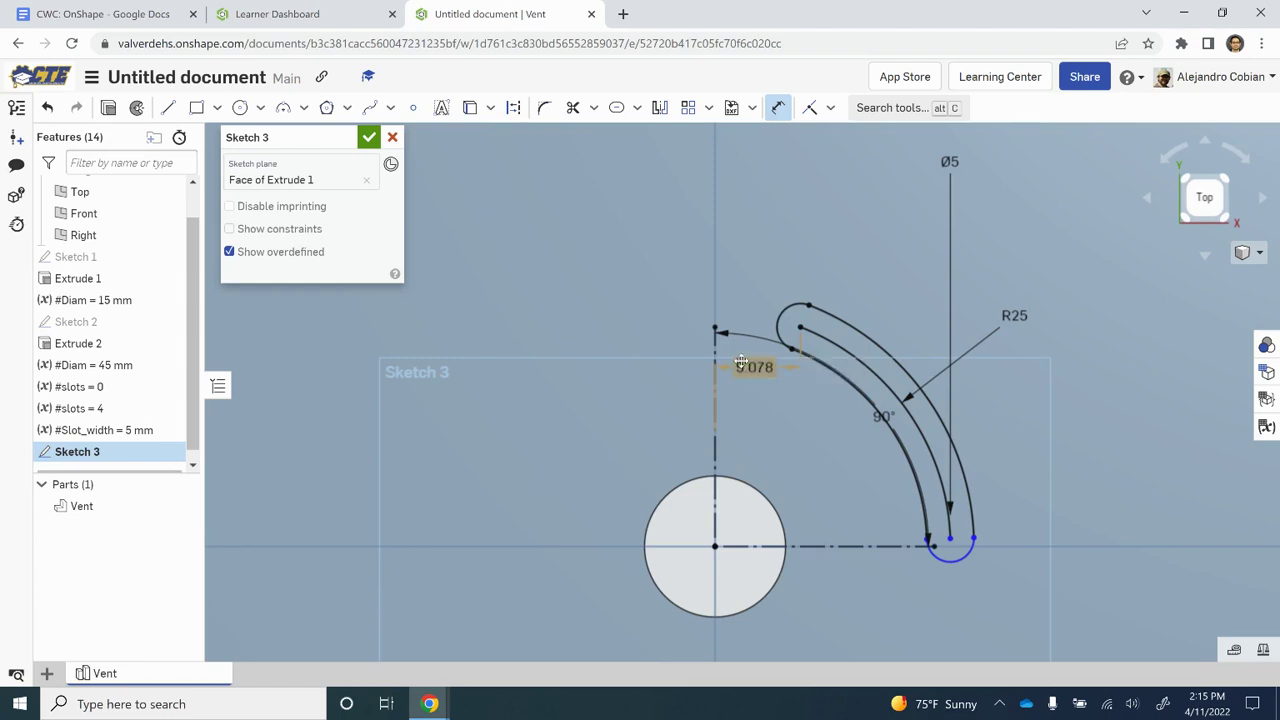
Dimension the bottom arc centre #Slot_width from the horizontal line and tidy the 90° and R25 labels
click(940, 546)
key(q)
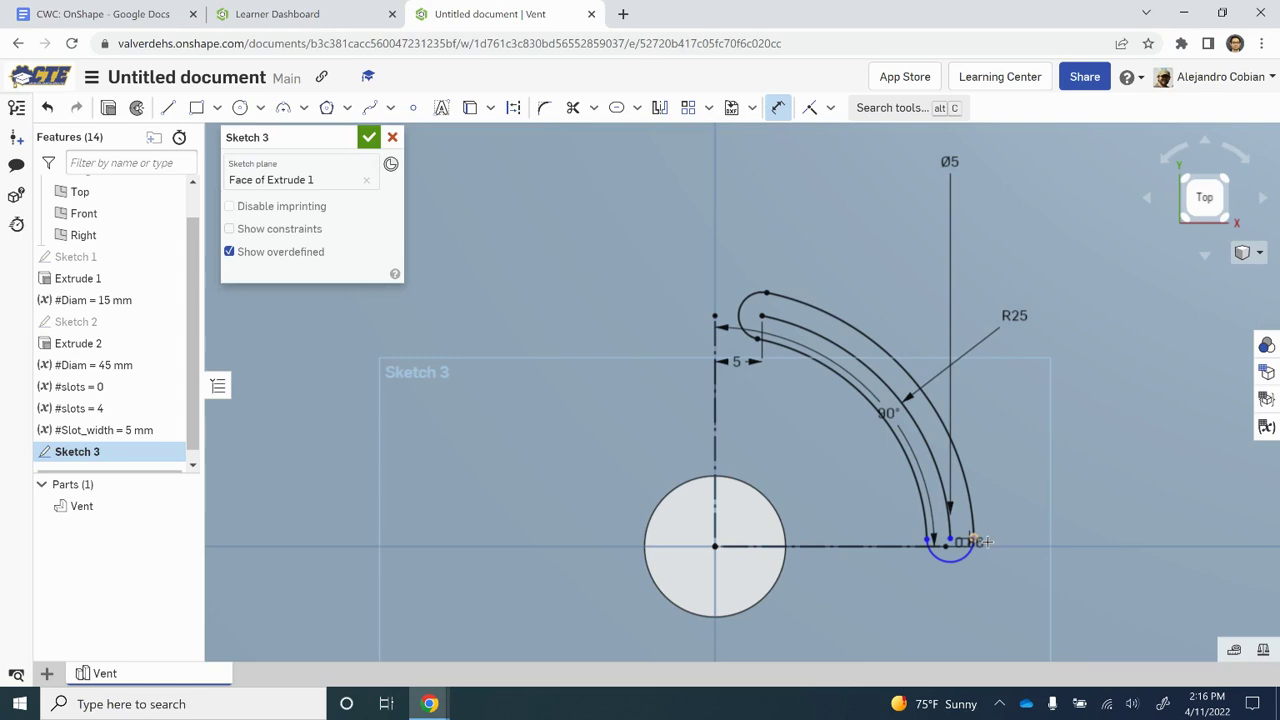
click(1010, 540)
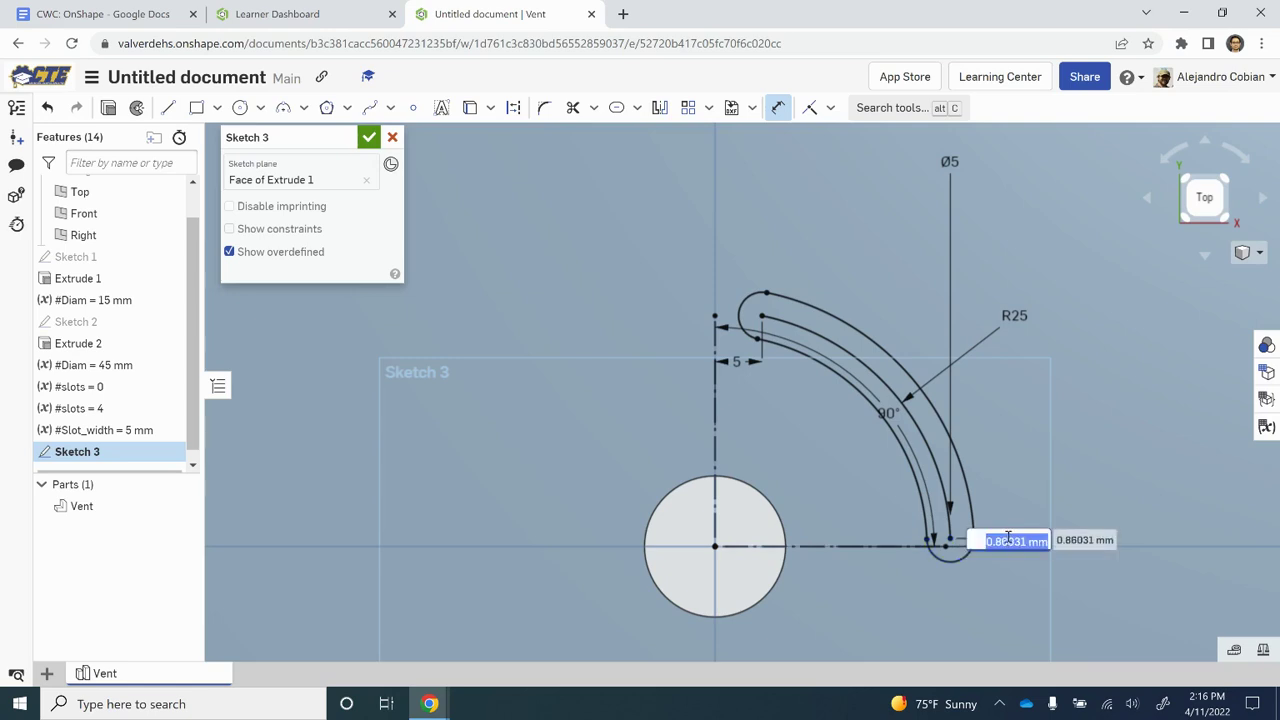
text(slot)
key(Down)
key(Return)
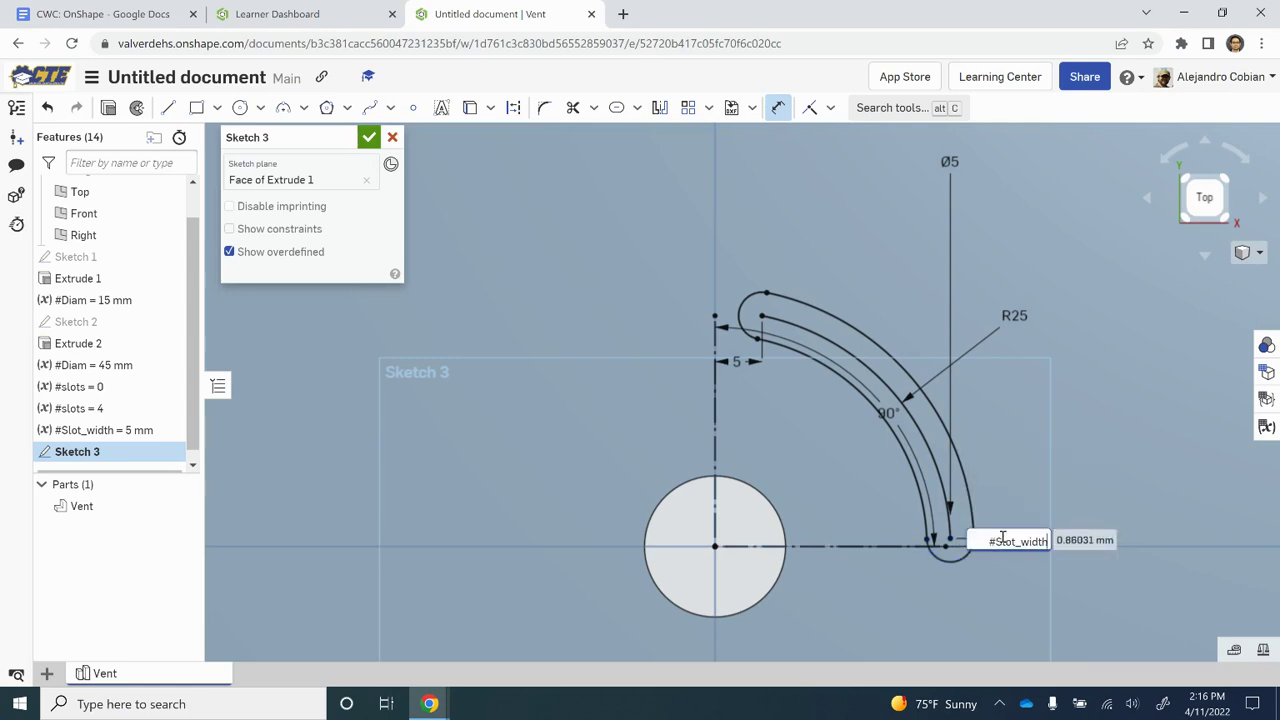
key(Return)
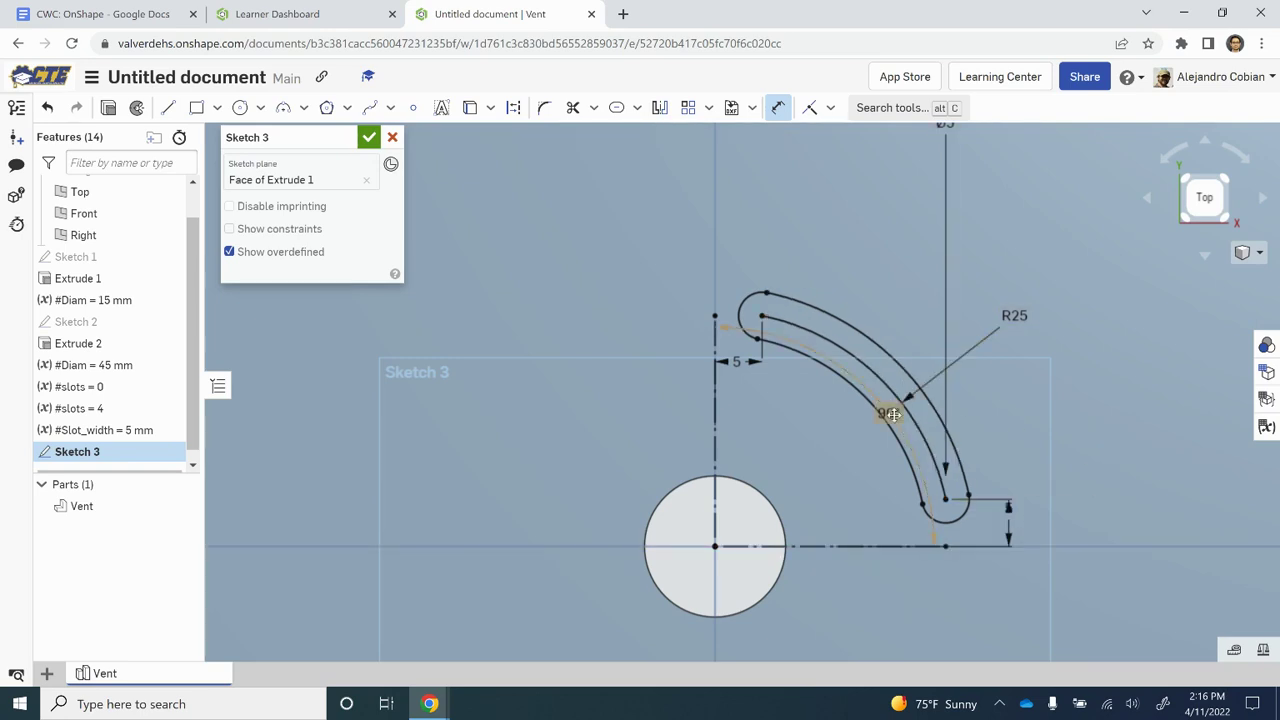
drag(892, 414, 802, 478)
drag(1018, 318, 1094, 362)
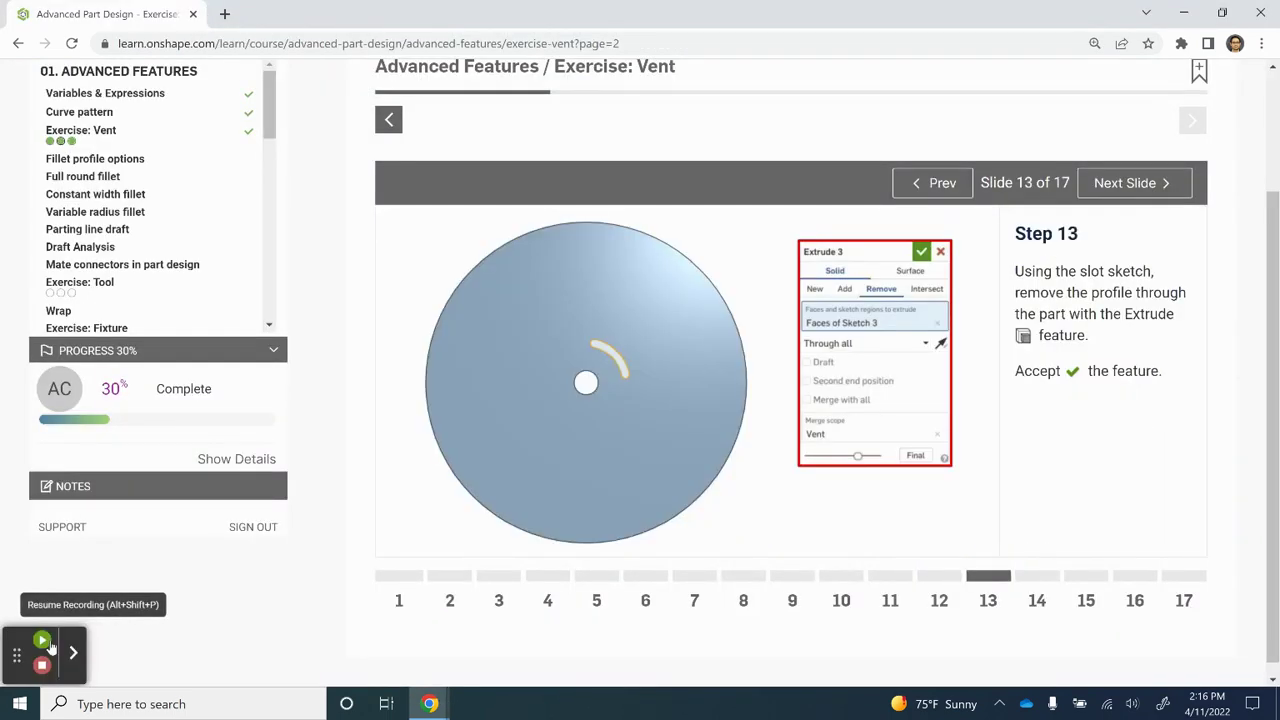
click(45, 643)
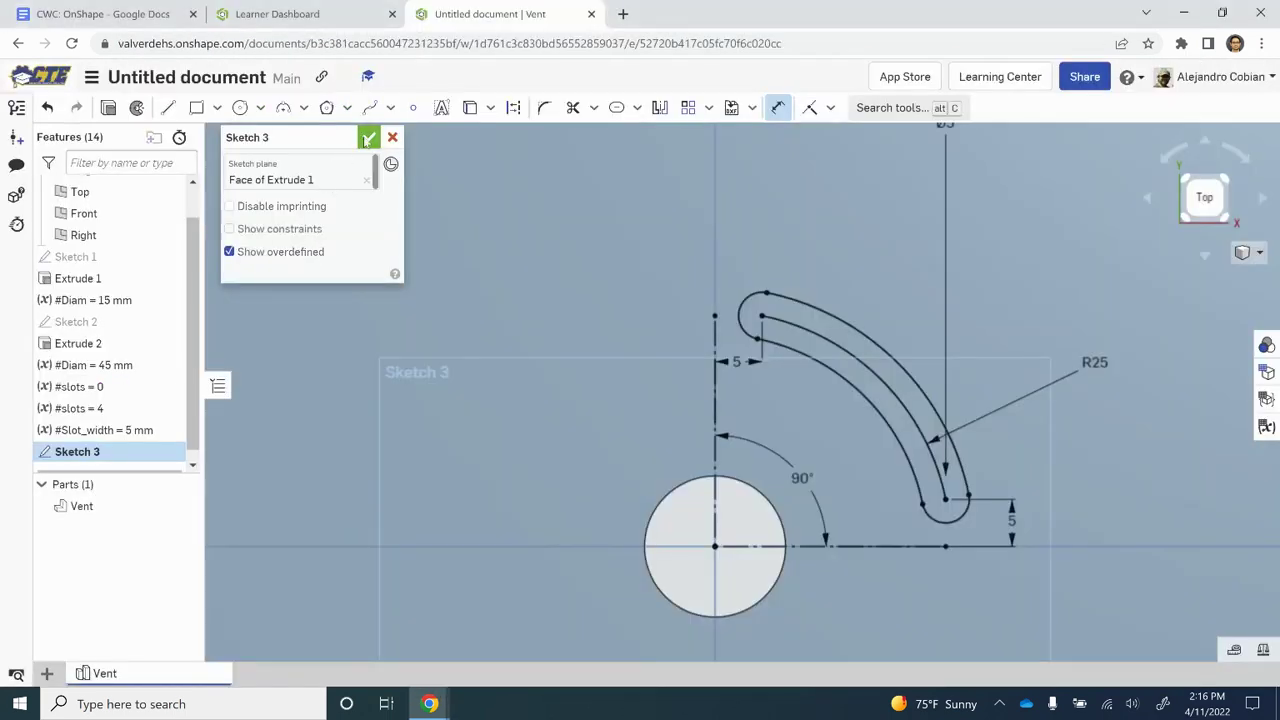
Accept Sketch 3 and extrude its slot region as a Remove cut, Through all
click(369, 138)
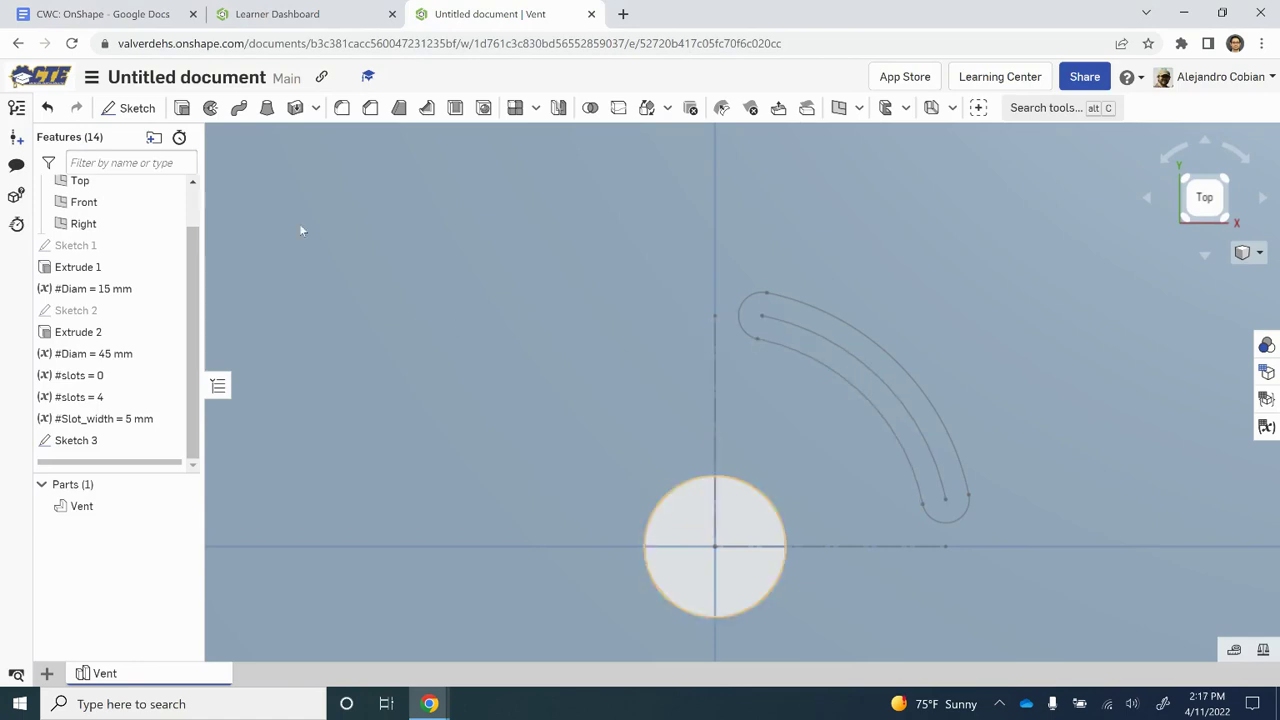
click(182, 108)
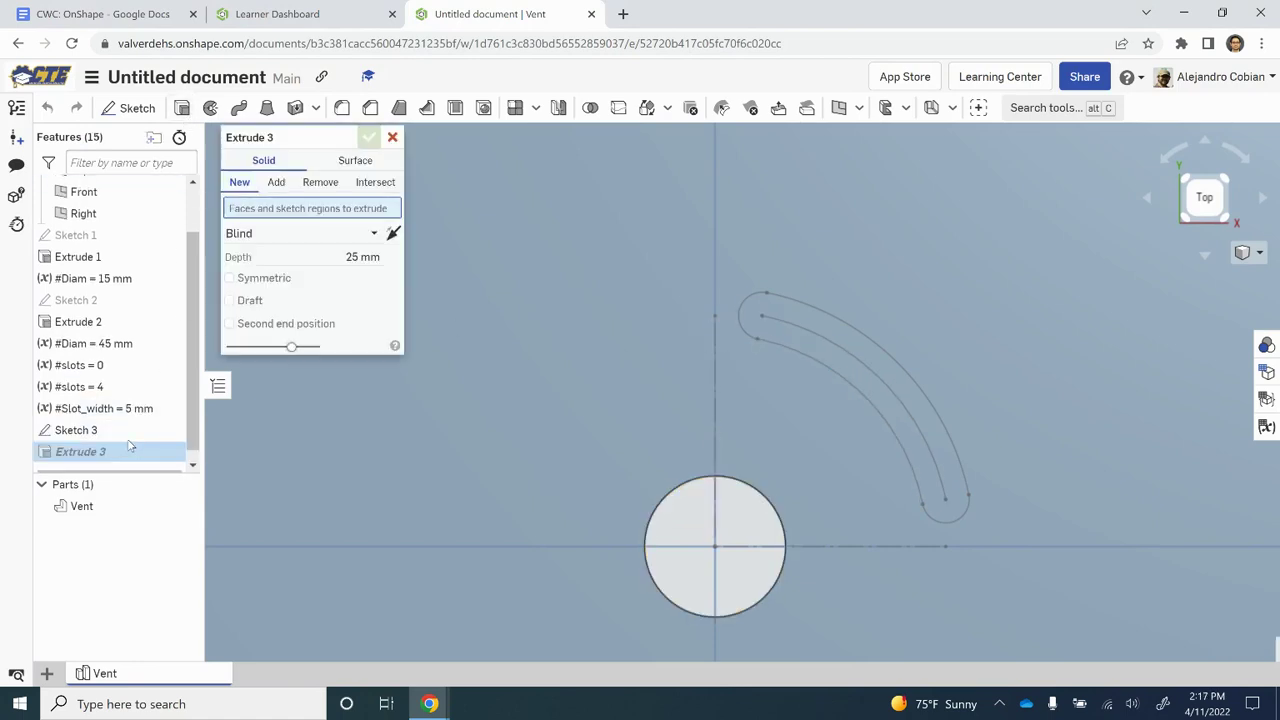
click(180, 430)
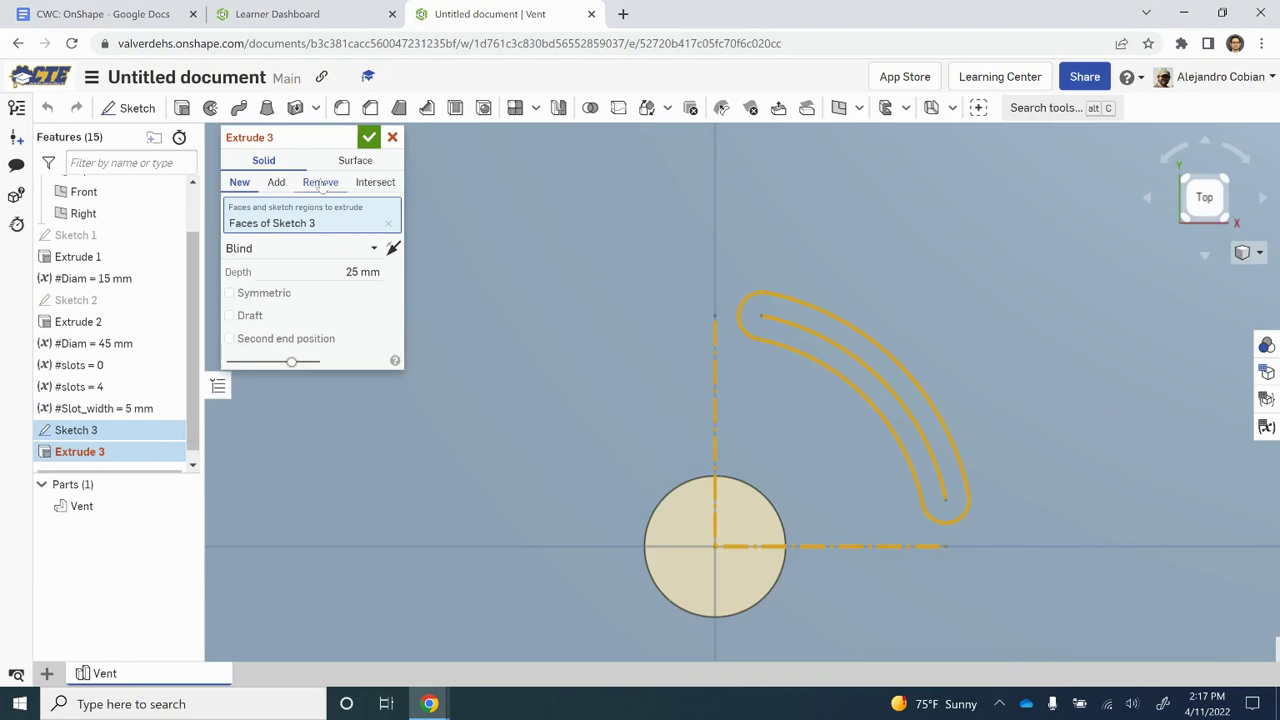
click(322, 182)
click(312, 249)
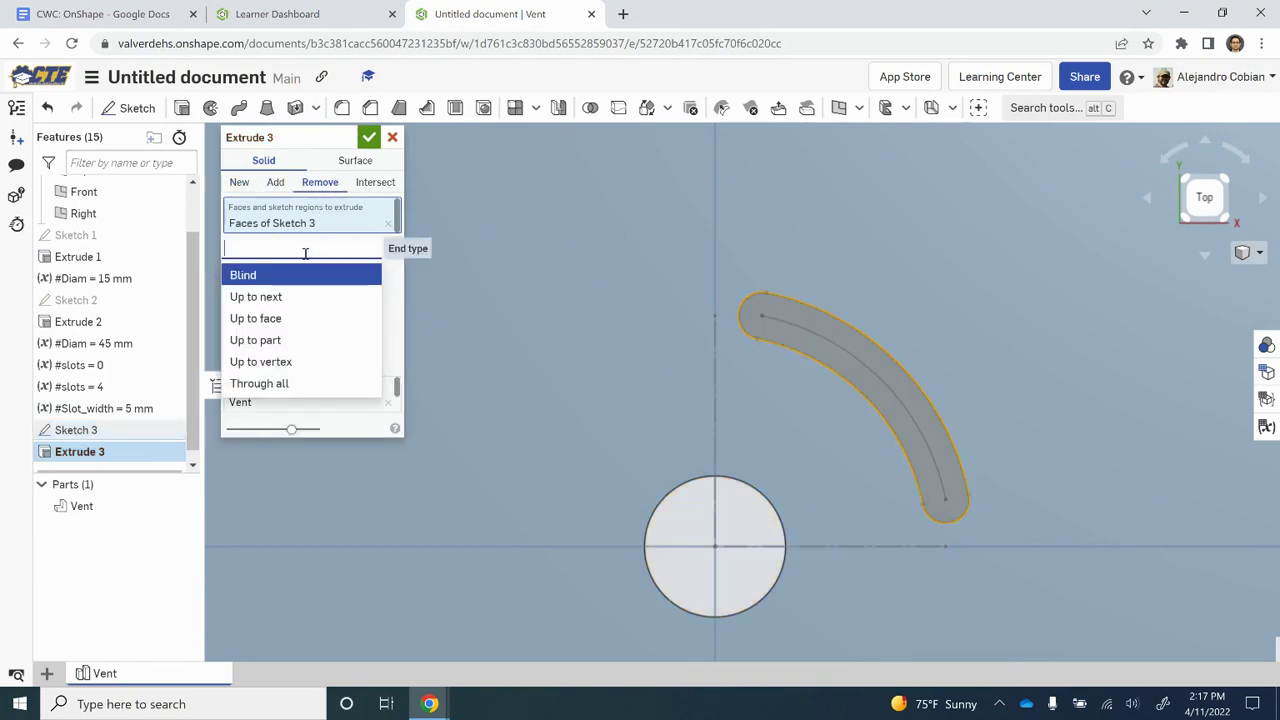
click(278, 384)
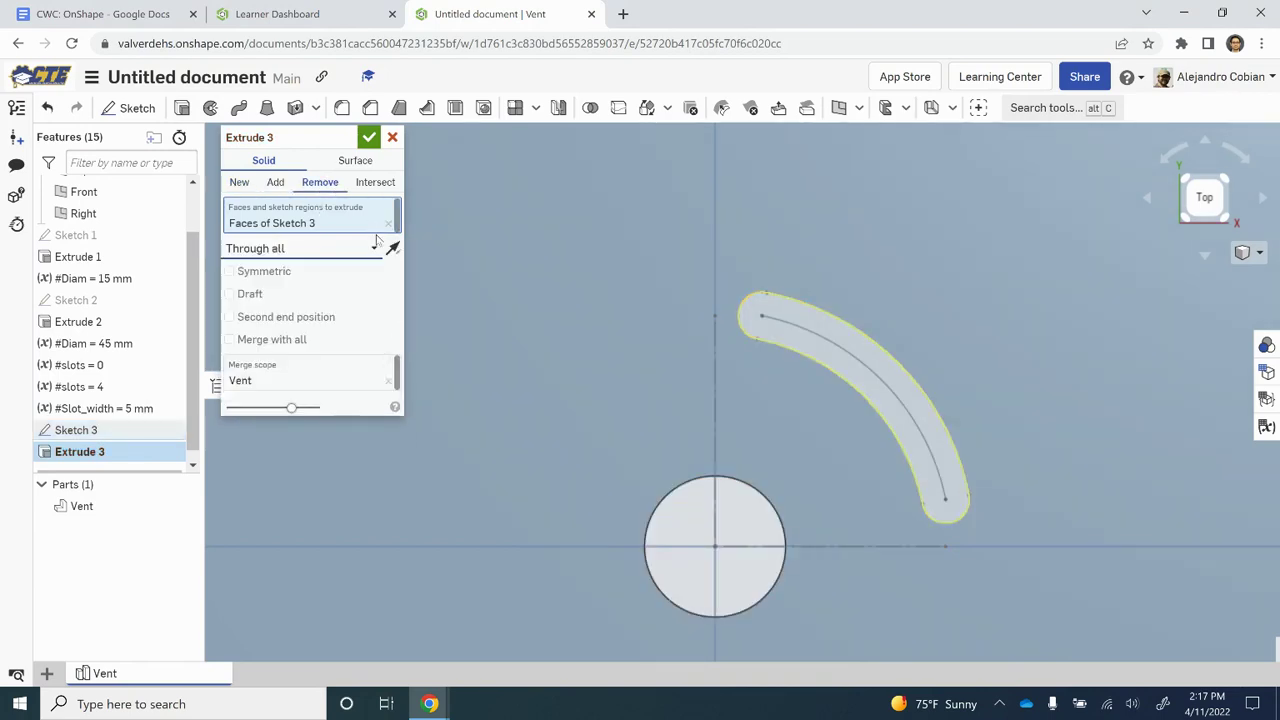
right_drag(791, 383, 852, 420)
click(369, 138)
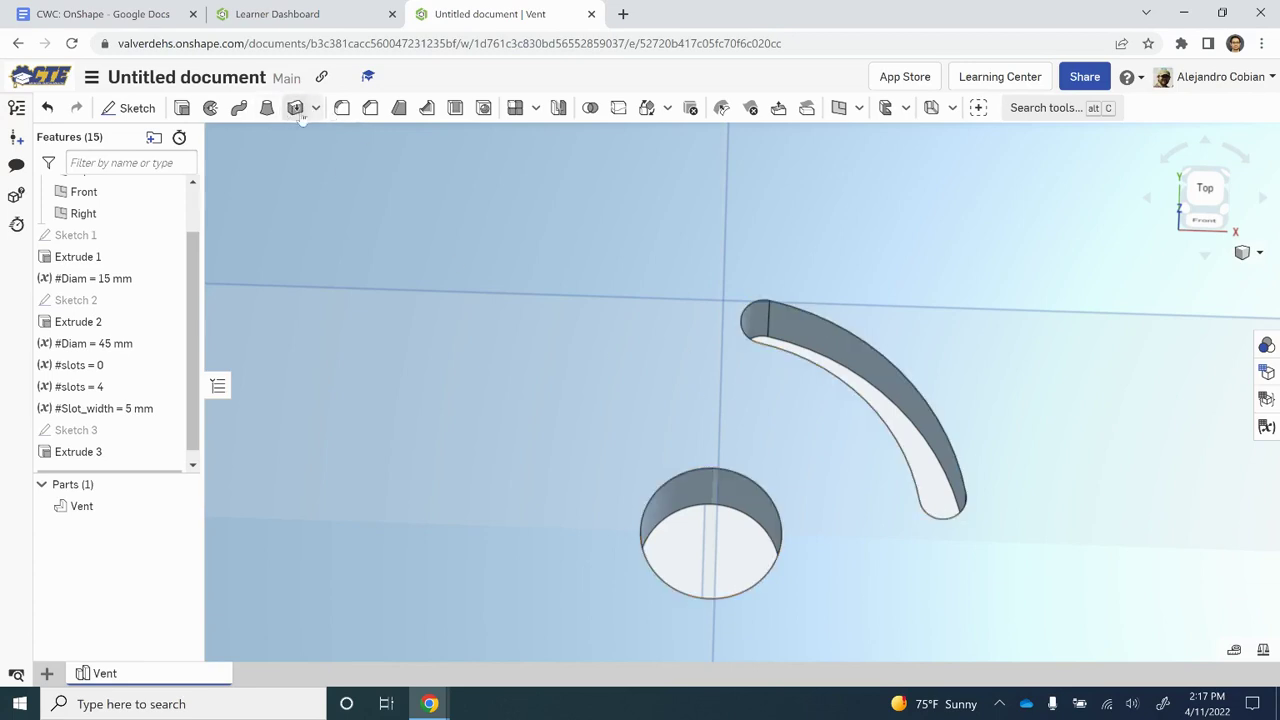
Apply a 1 mm Fillet 1 to the centre hole's and curved slot's top edges
click(341, 107)
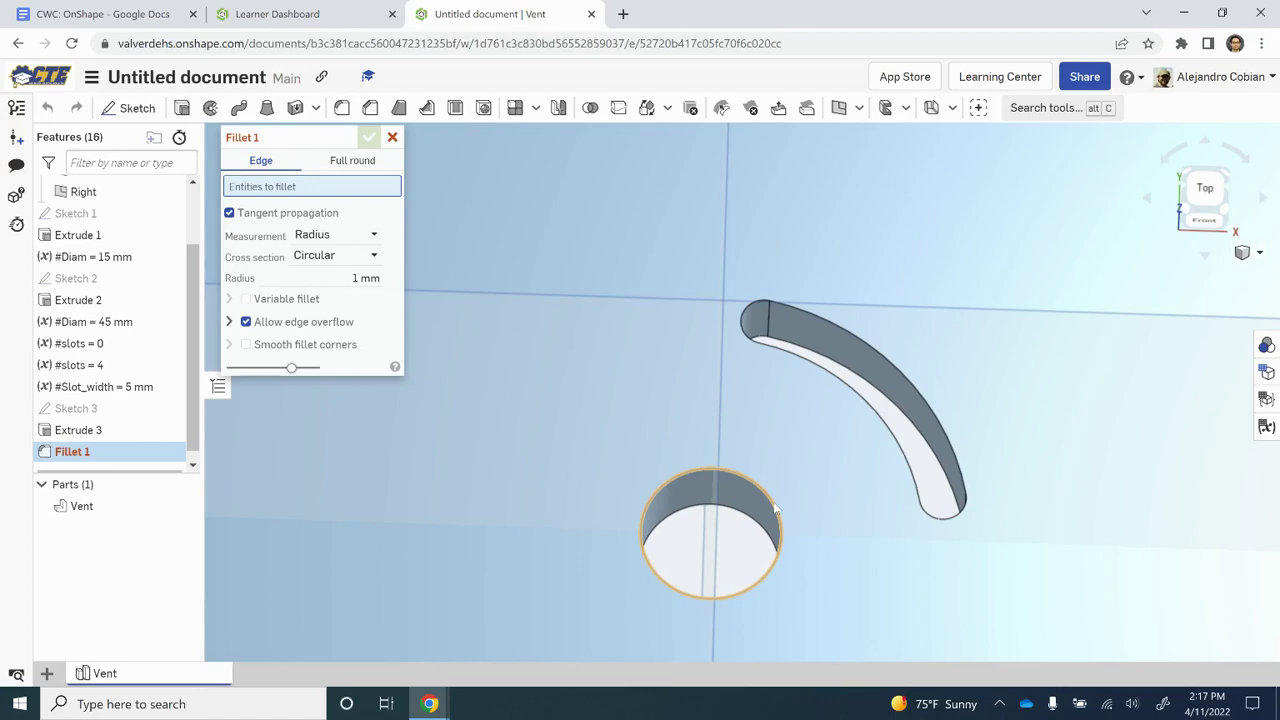
click(776, 510)
click(926, 412)
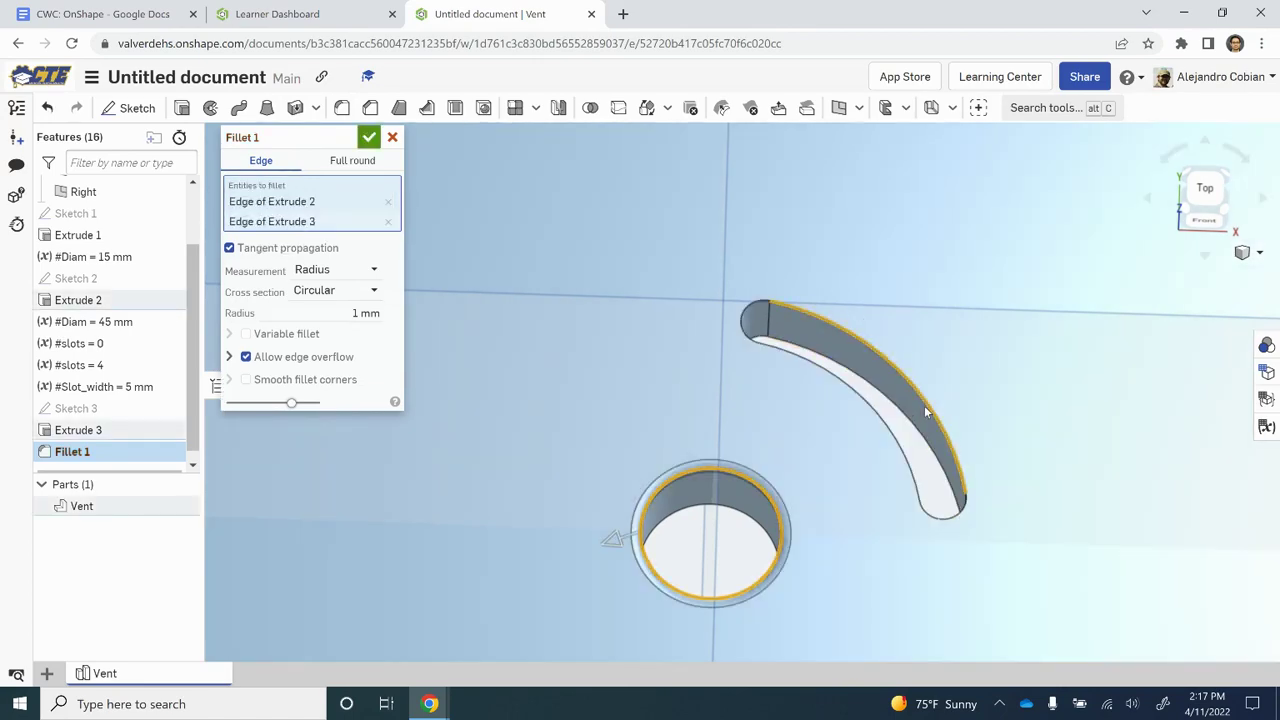
key(alt+Tab)
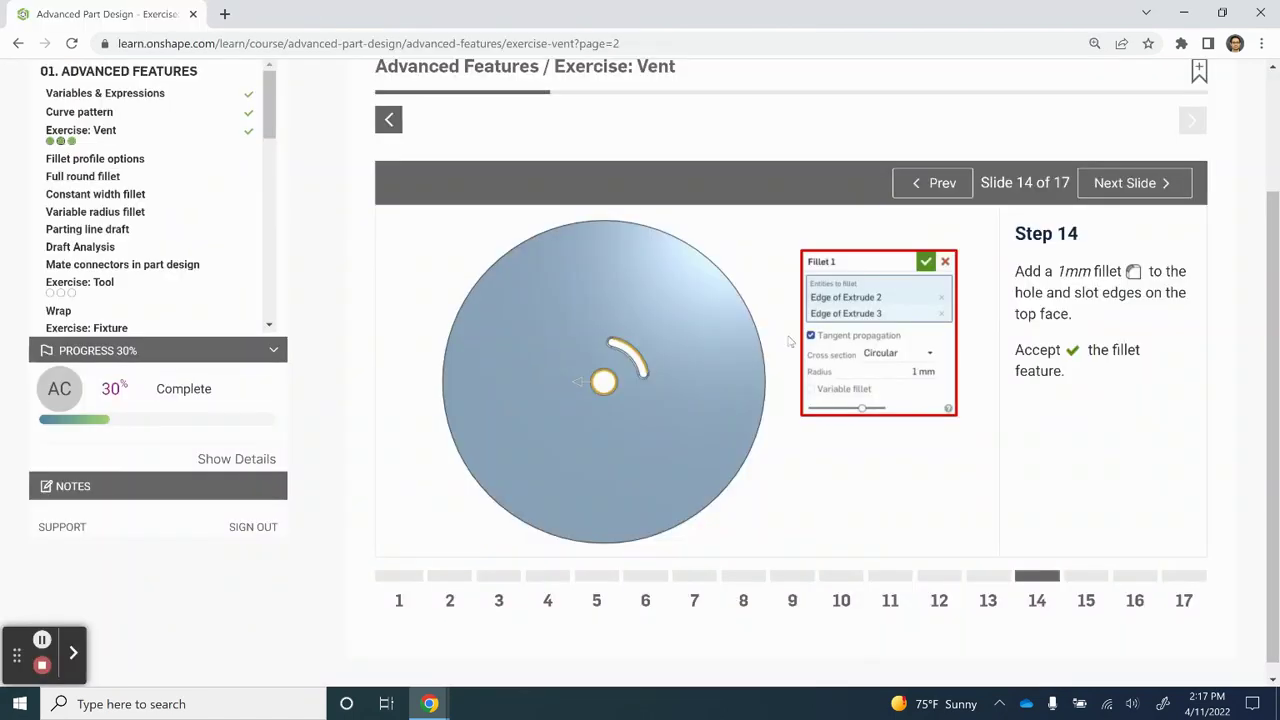
key(alt+Tab)
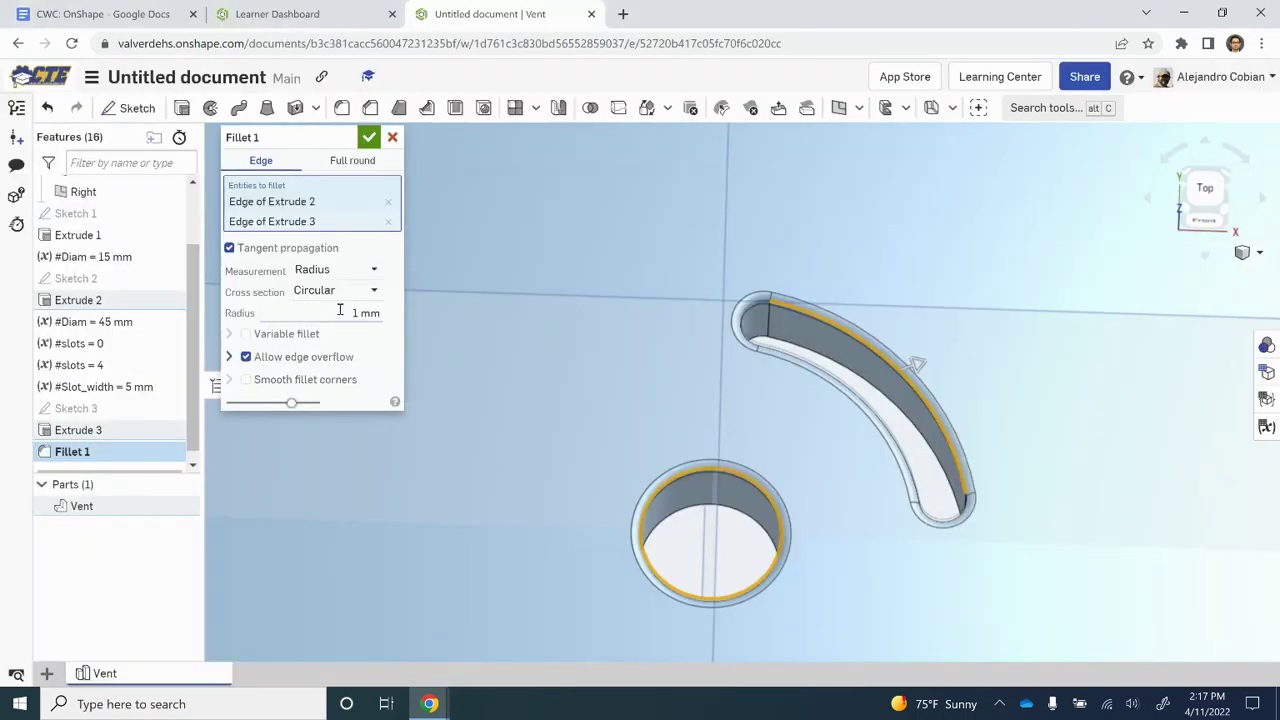
key(alt+Tab)
key(alt+Tab)
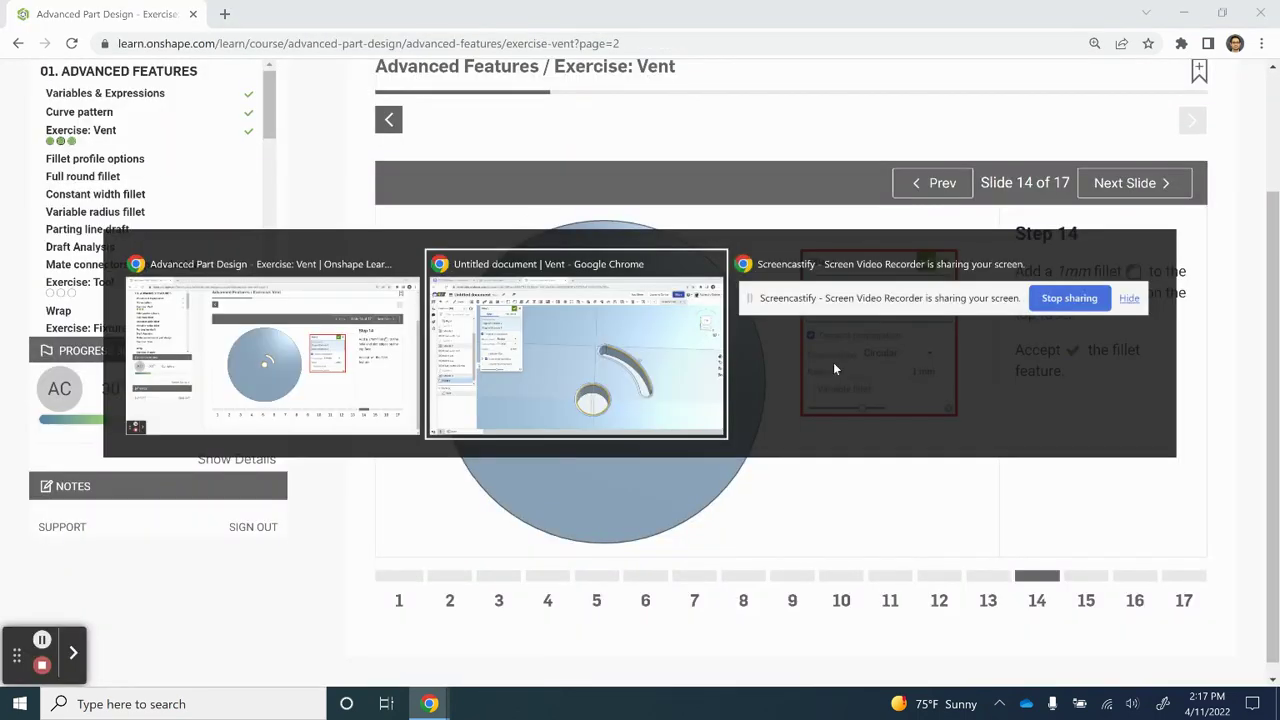
click(371, 137)
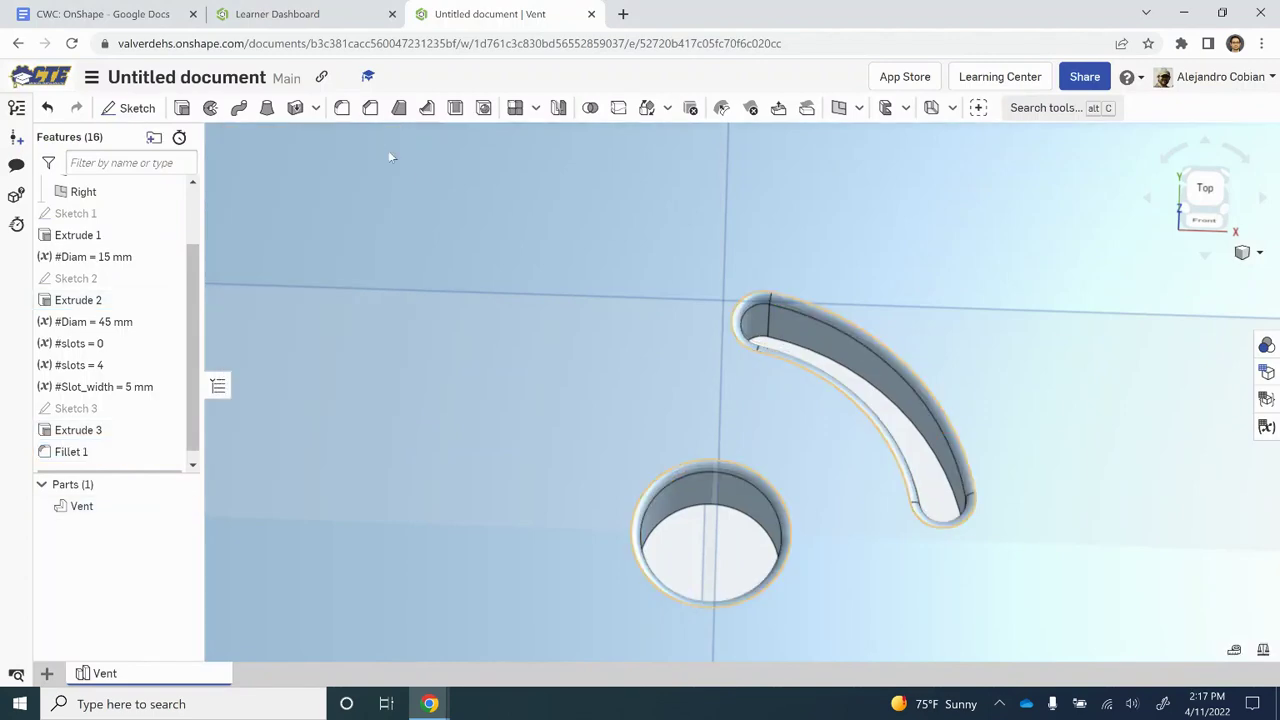
Start a circular feature pattern of Fillet 1 and Extrude 3
key(alt+Tab)
key(Right)
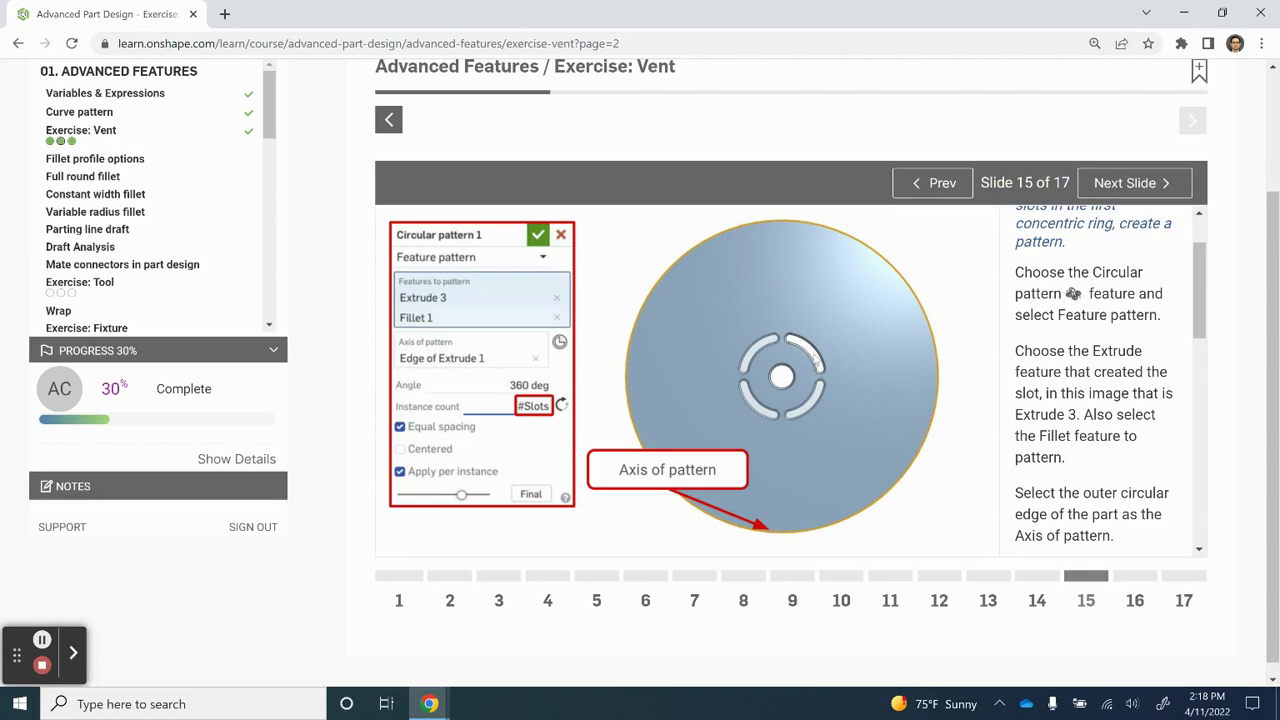
key(alt+Tab)
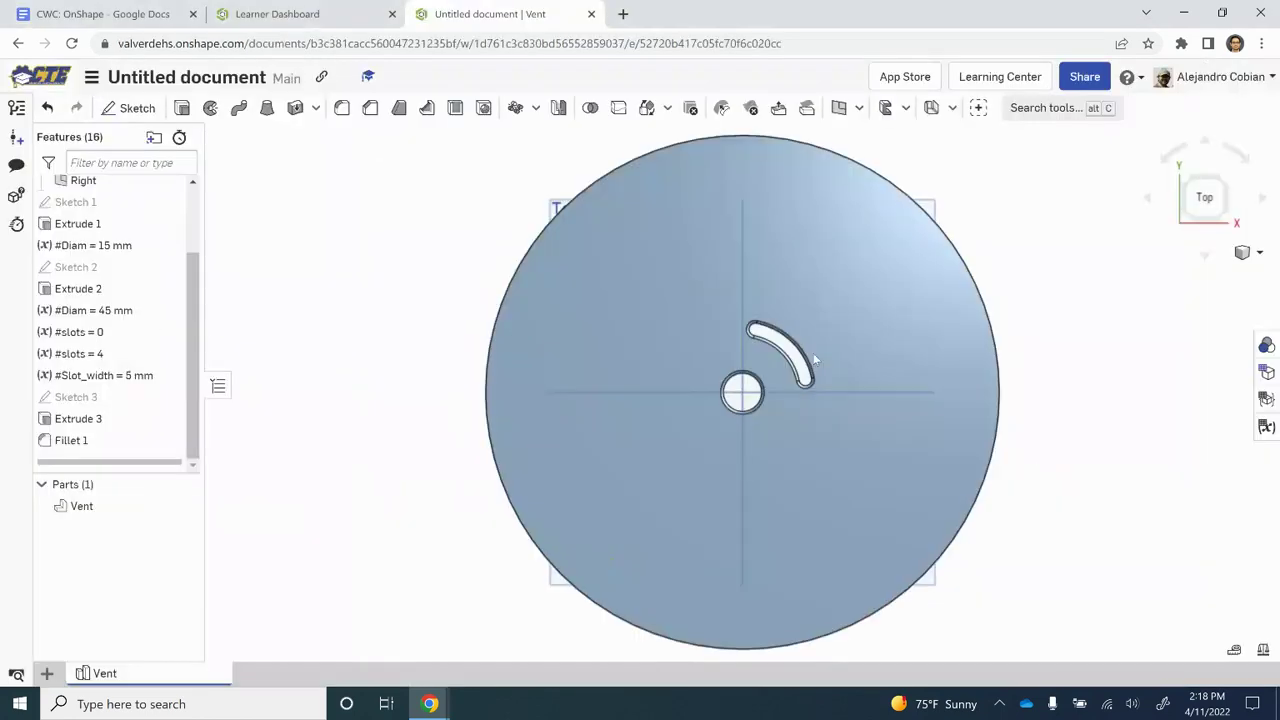
click(536, 108)
click(565, 163)
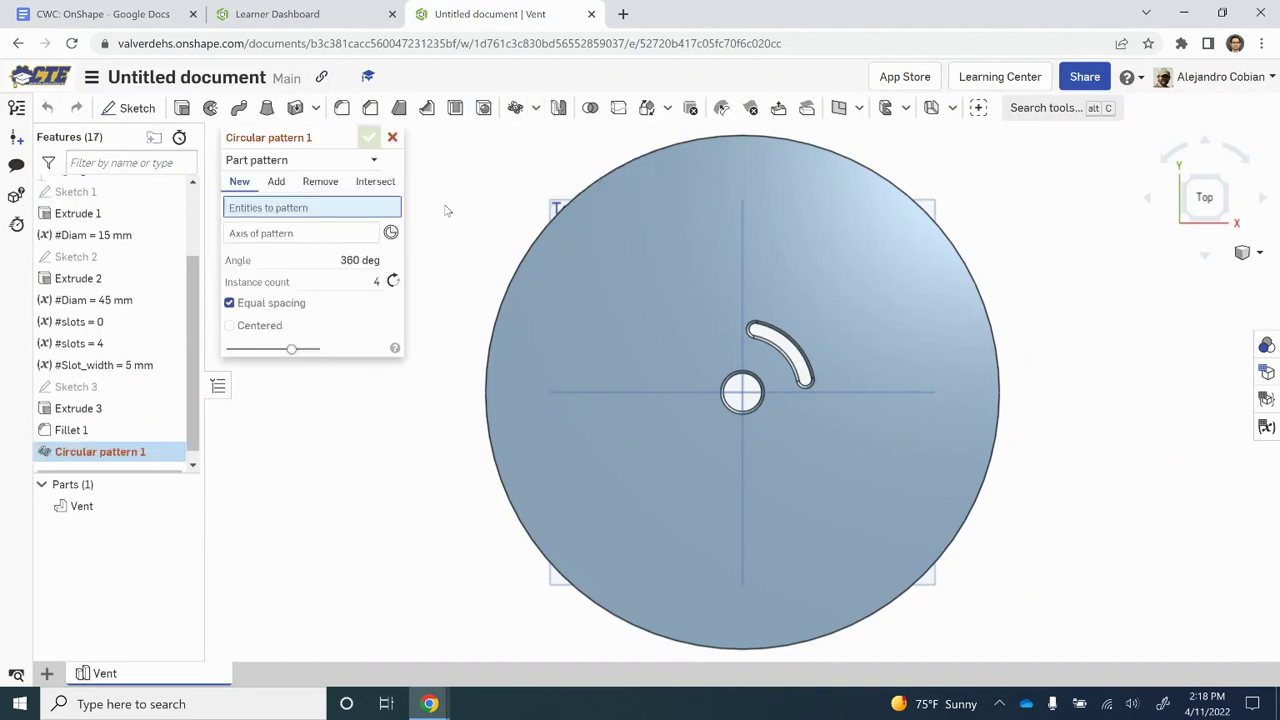
click(358, 163)
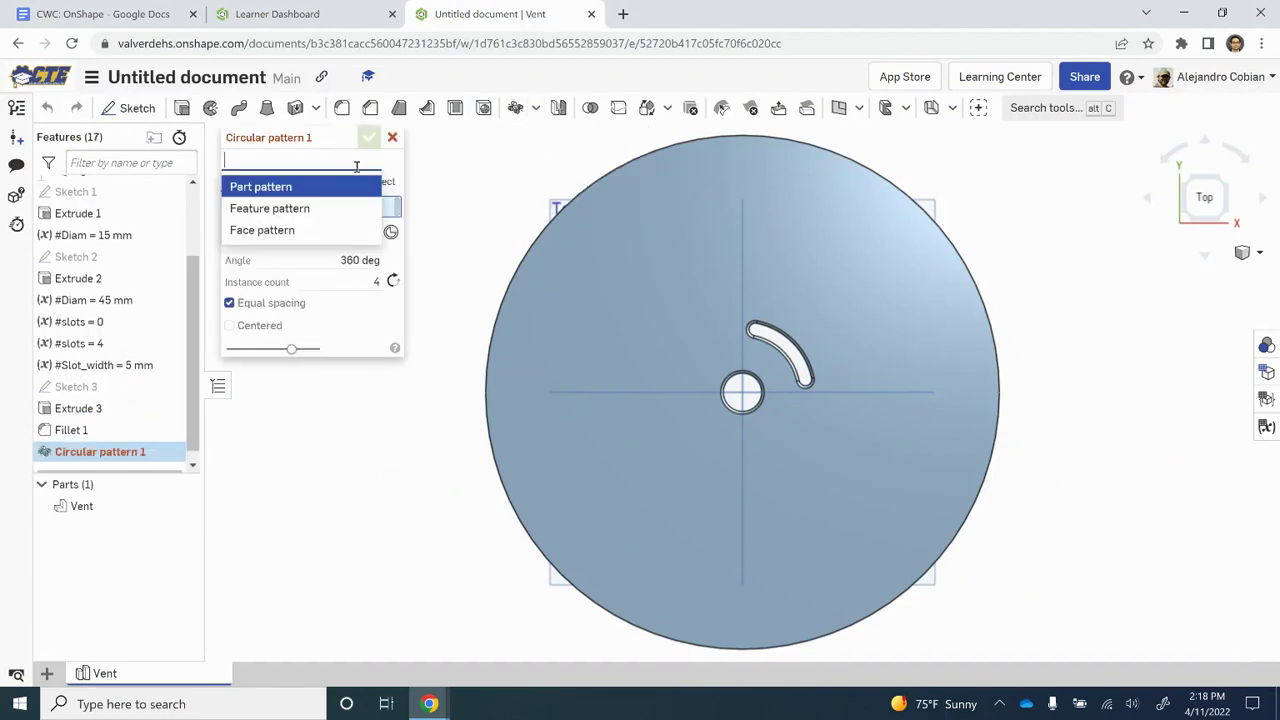
click(323, 208)
key(alt+Tab)
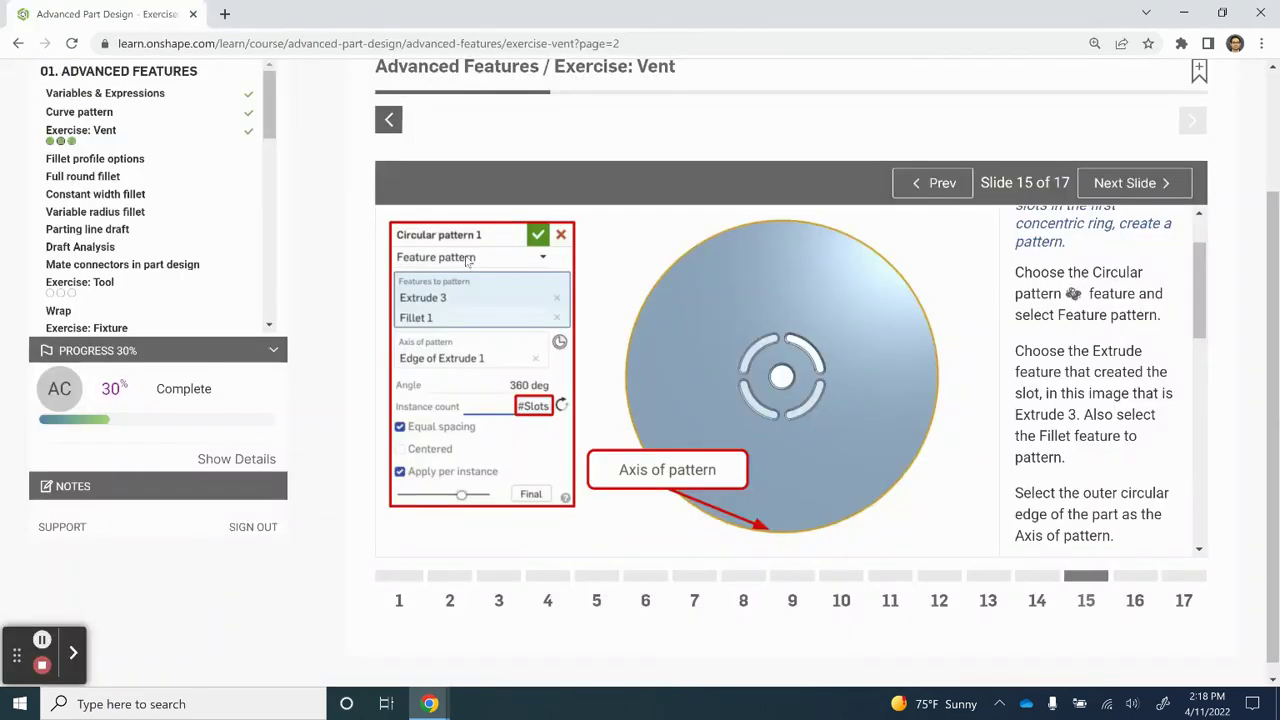
key(alt+Tab)
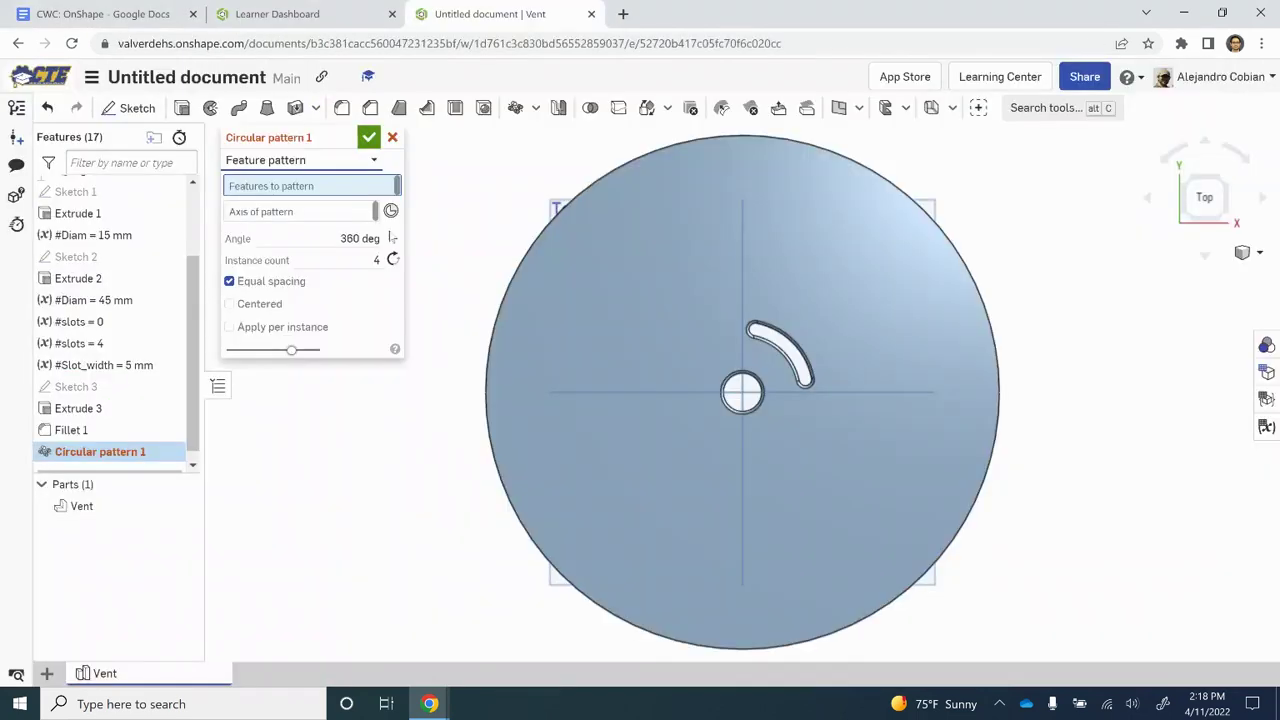
click(88, 431)
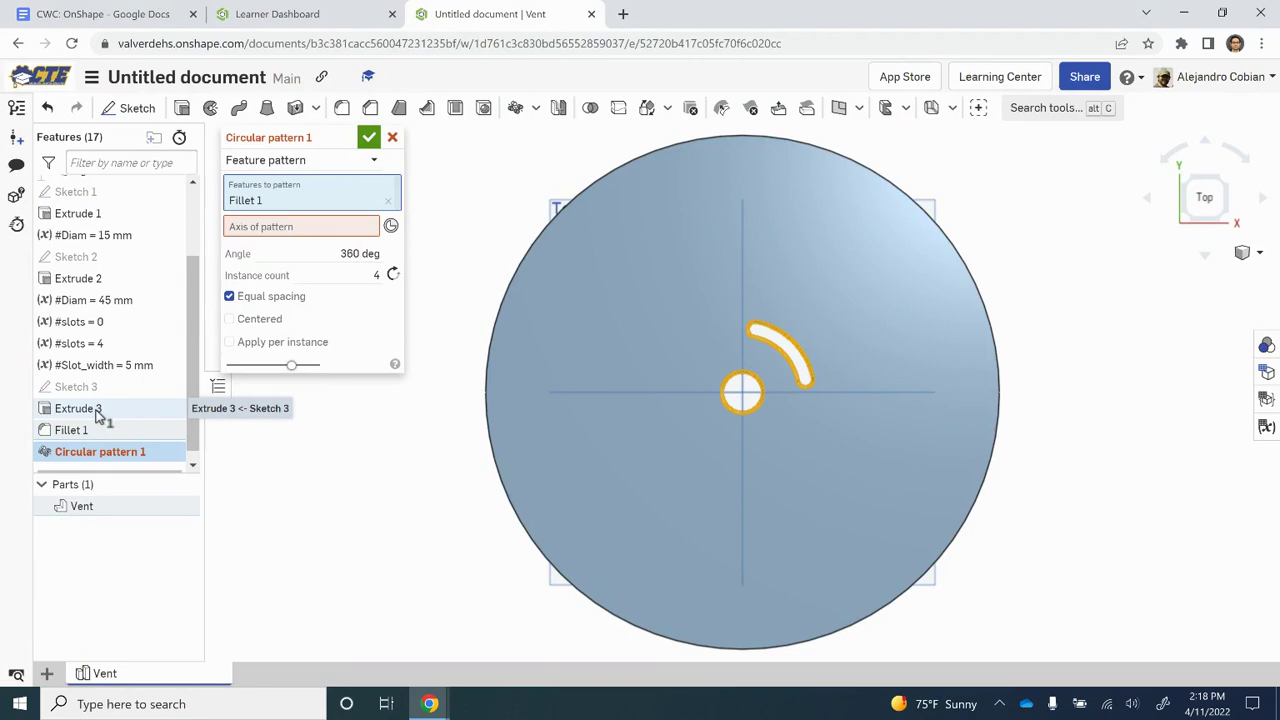
click(98, 412)
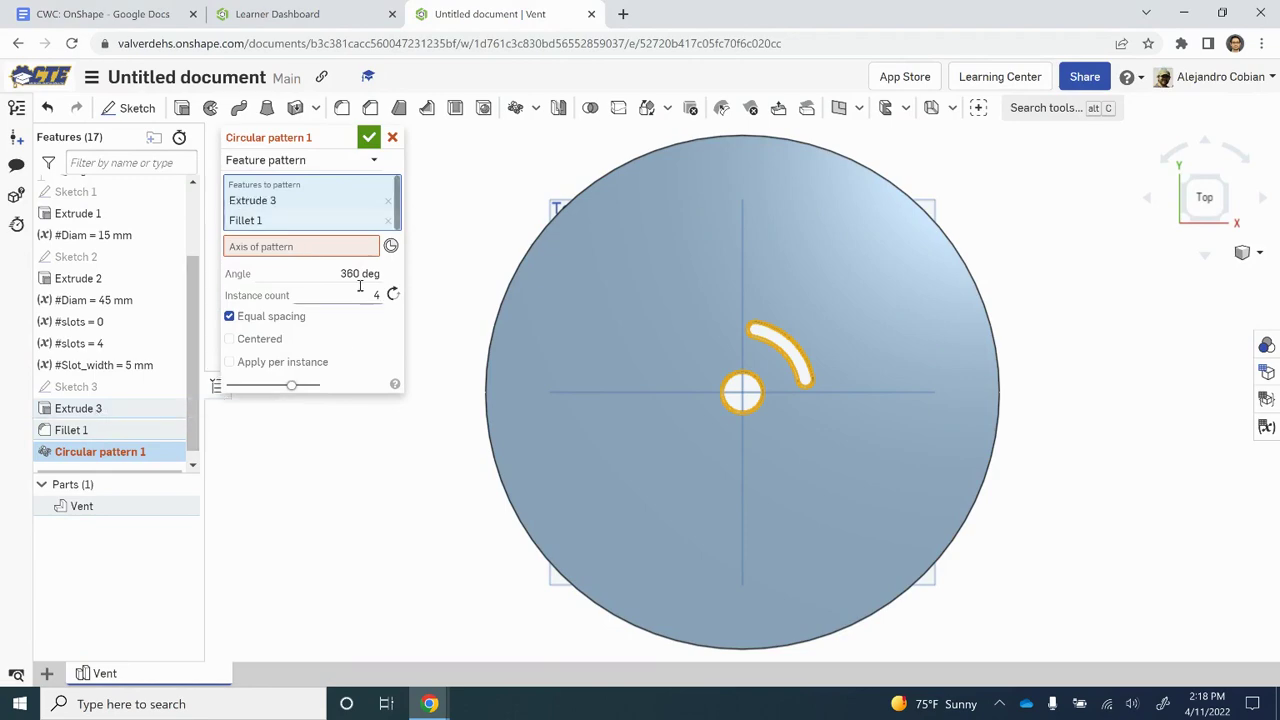
Set the pattern's instance count to #slots and use the disc's outer edge as the axis
key(alt+Tab)
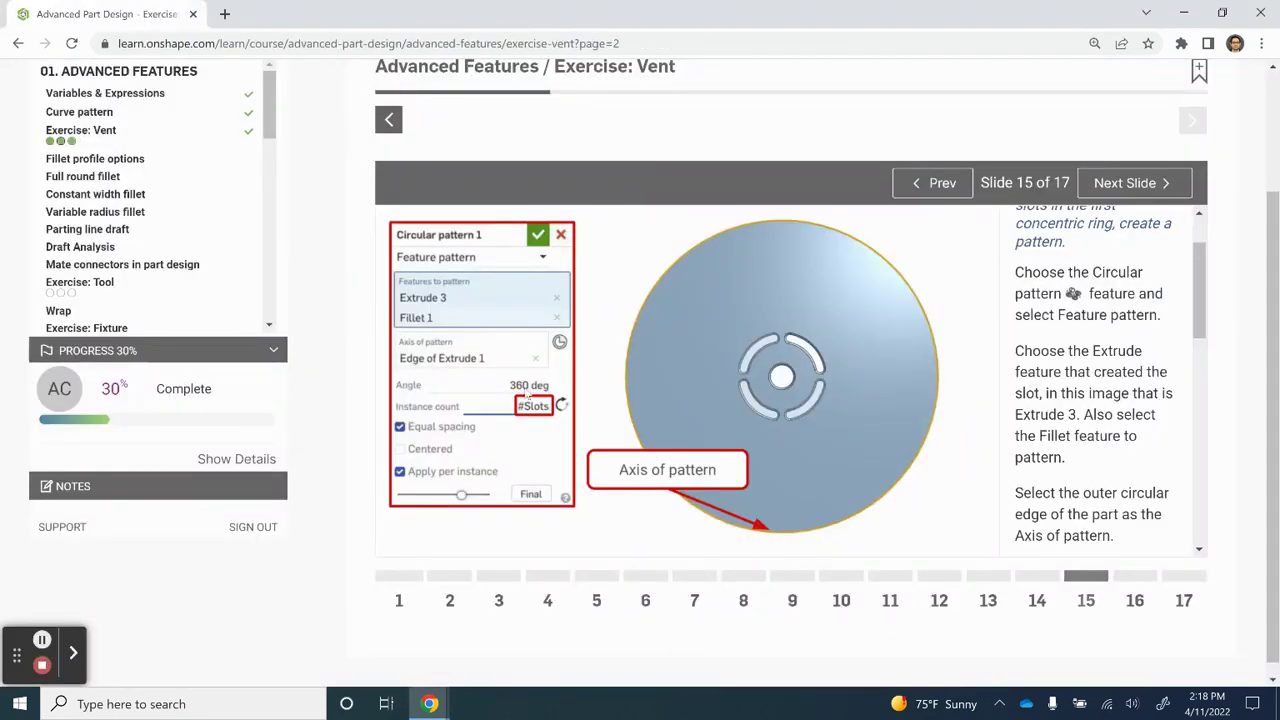
key(alt+Tab)
click(357, 296)
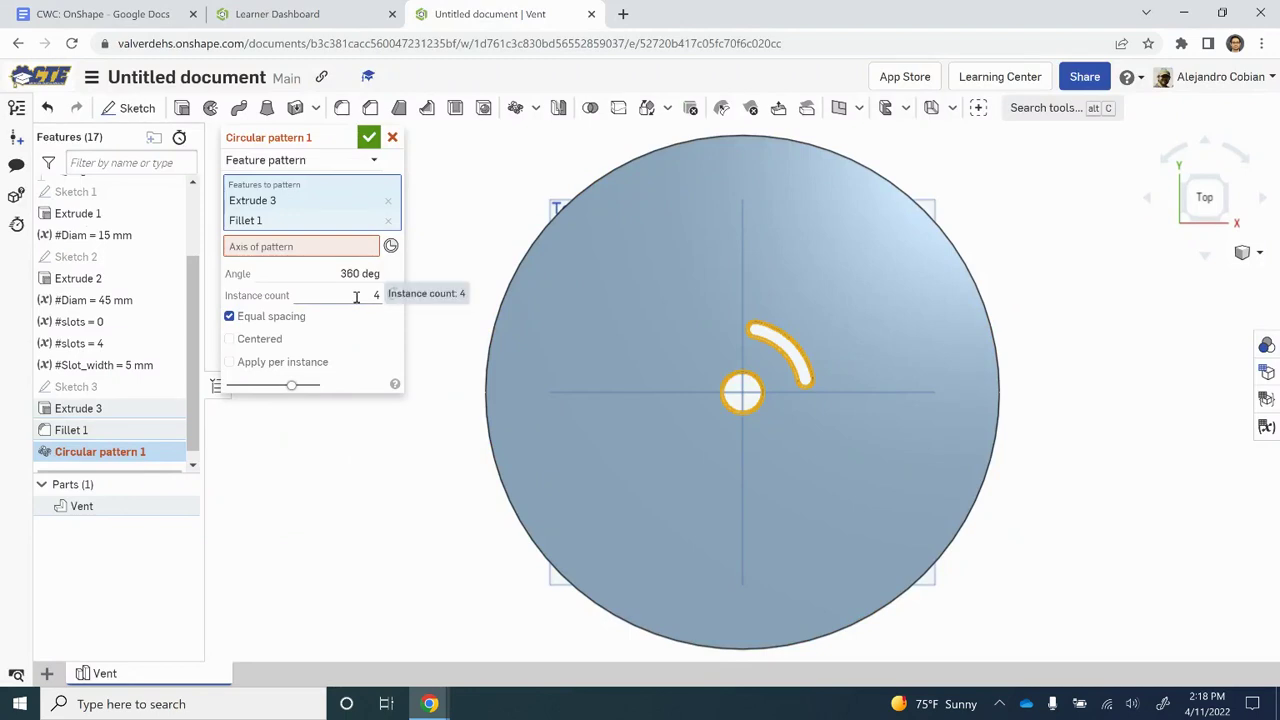
text(#sl)
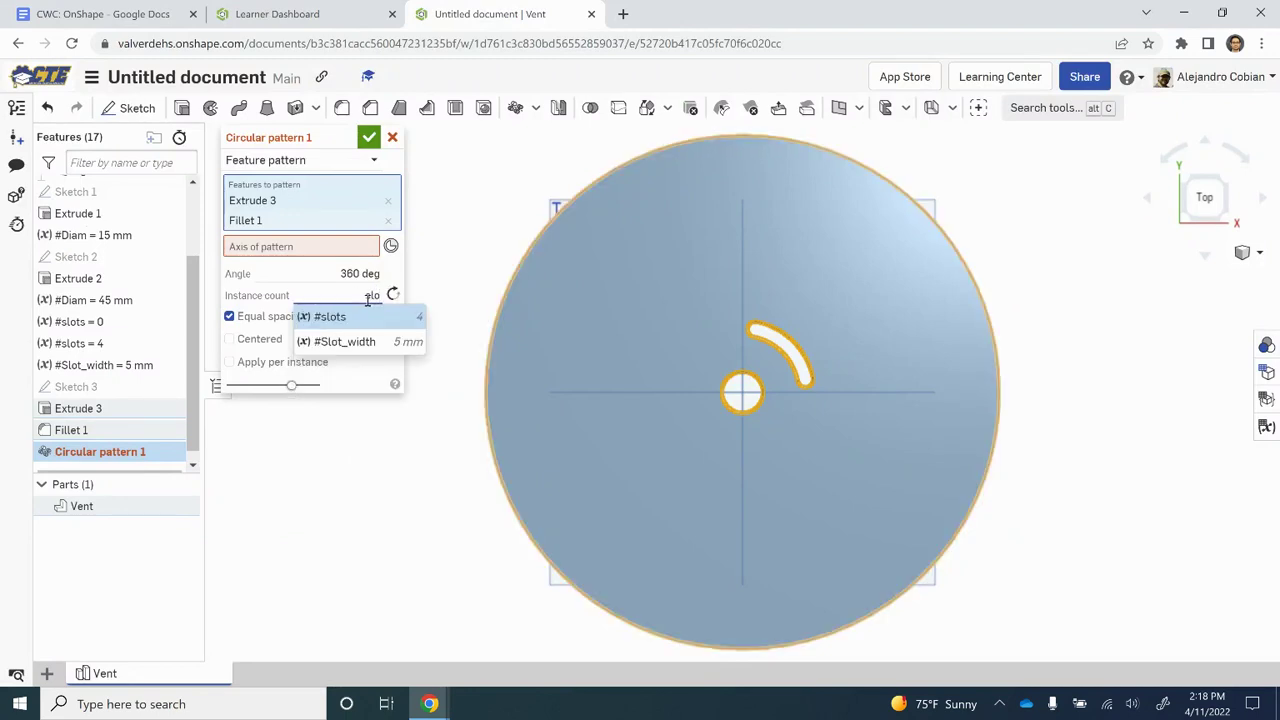
text(o)
key(Return)
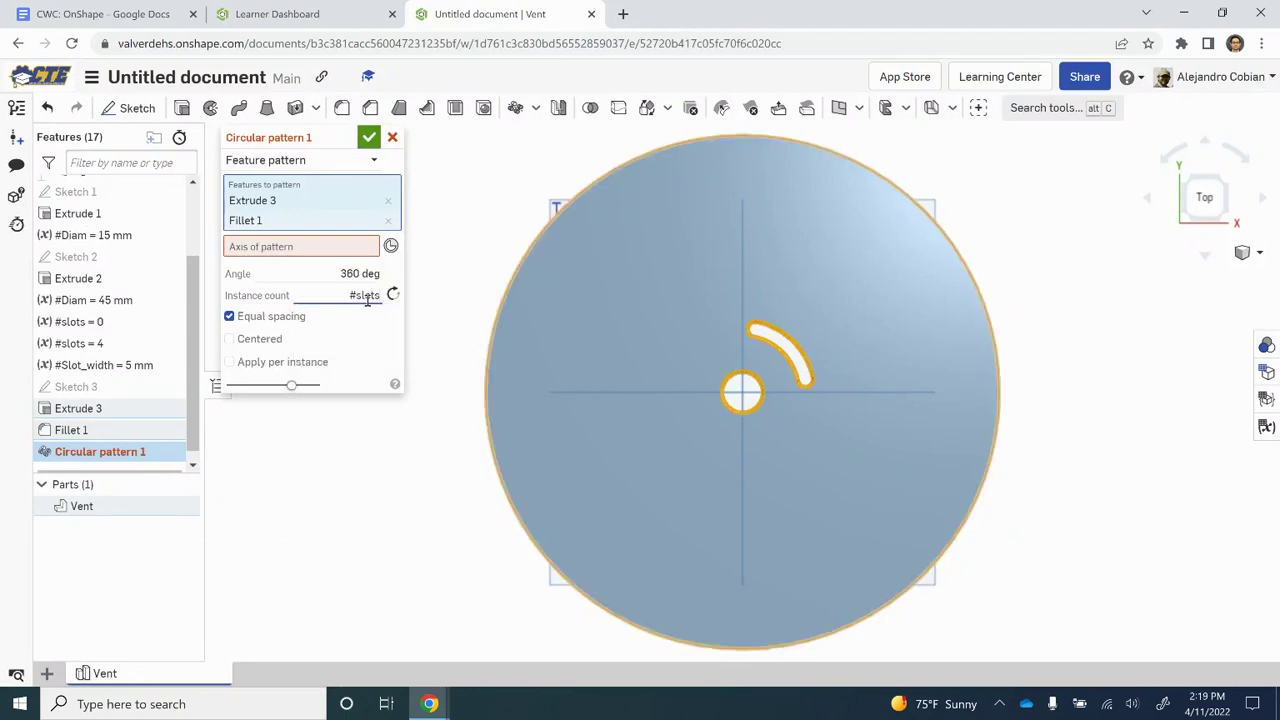
key(alt+Tab)
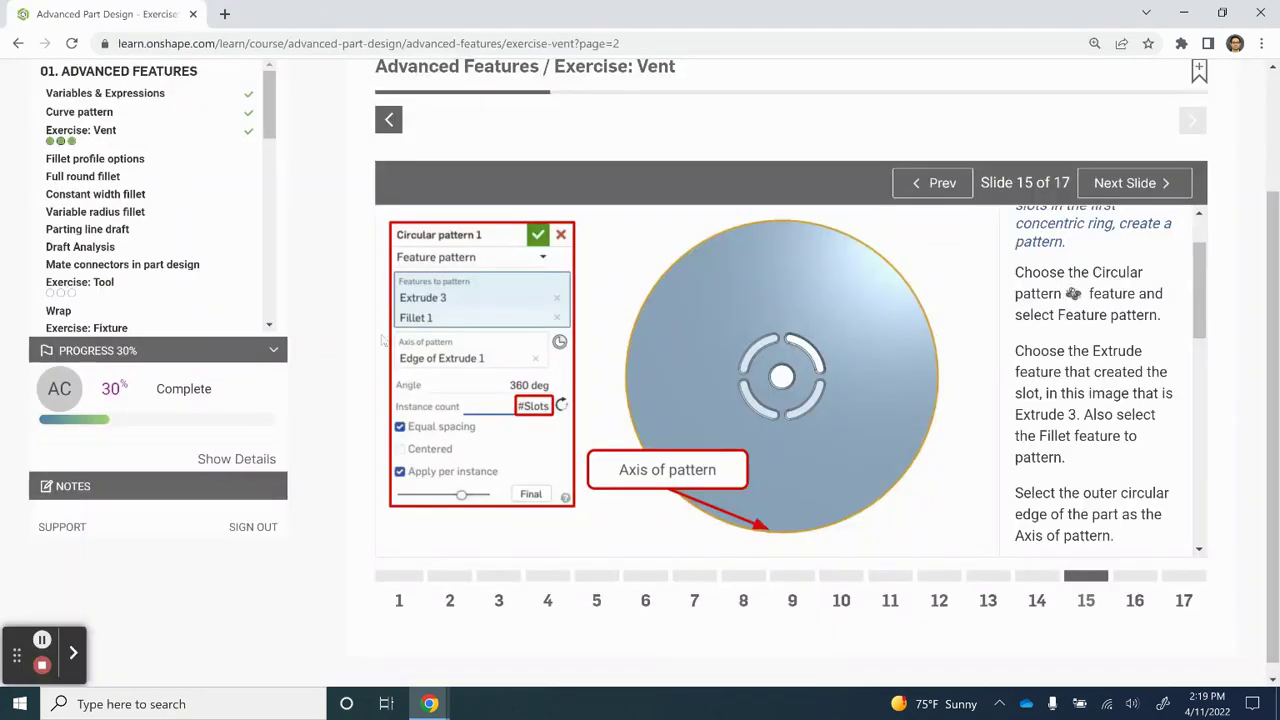
key(alt+Tab)
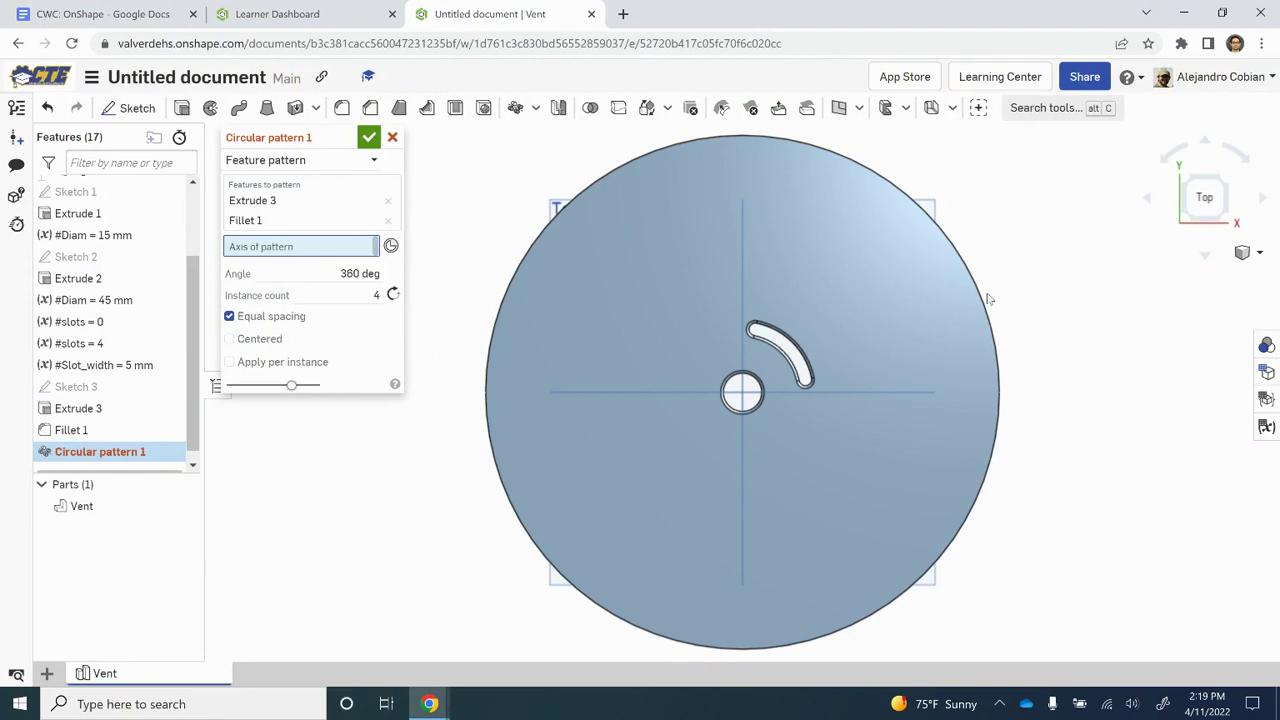
click(985, 305)
key(alt+Tab)
key(alt+Tab)
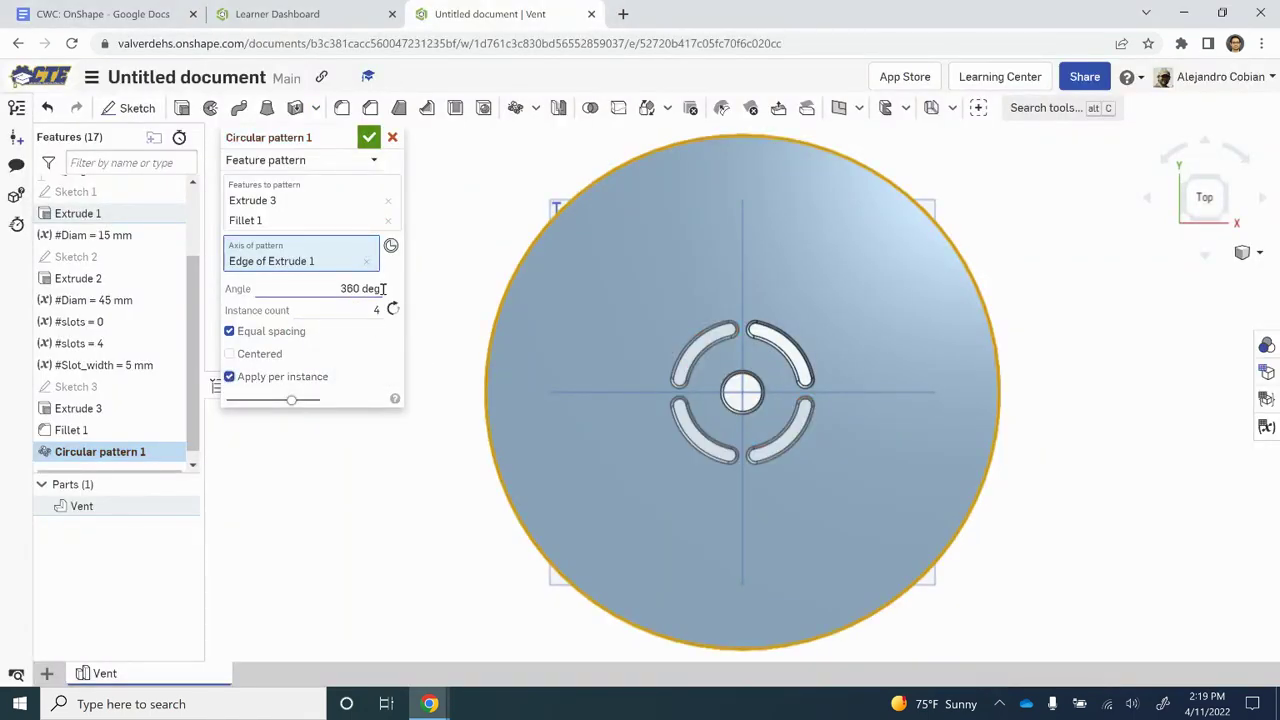
key(alt+Tab)
scroll(1096, 459, down, 3)
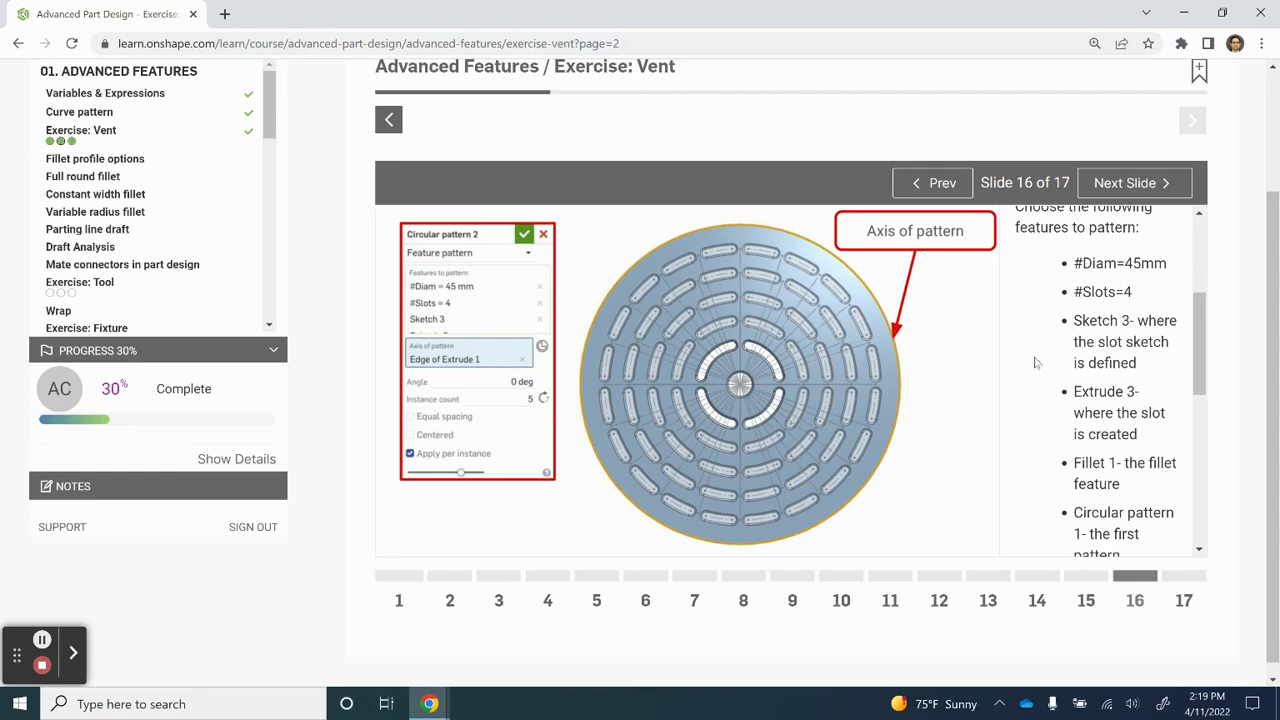
Start Circular pattern 2 as a feature pattern about the disc's outer edge
key(alt+Tab)
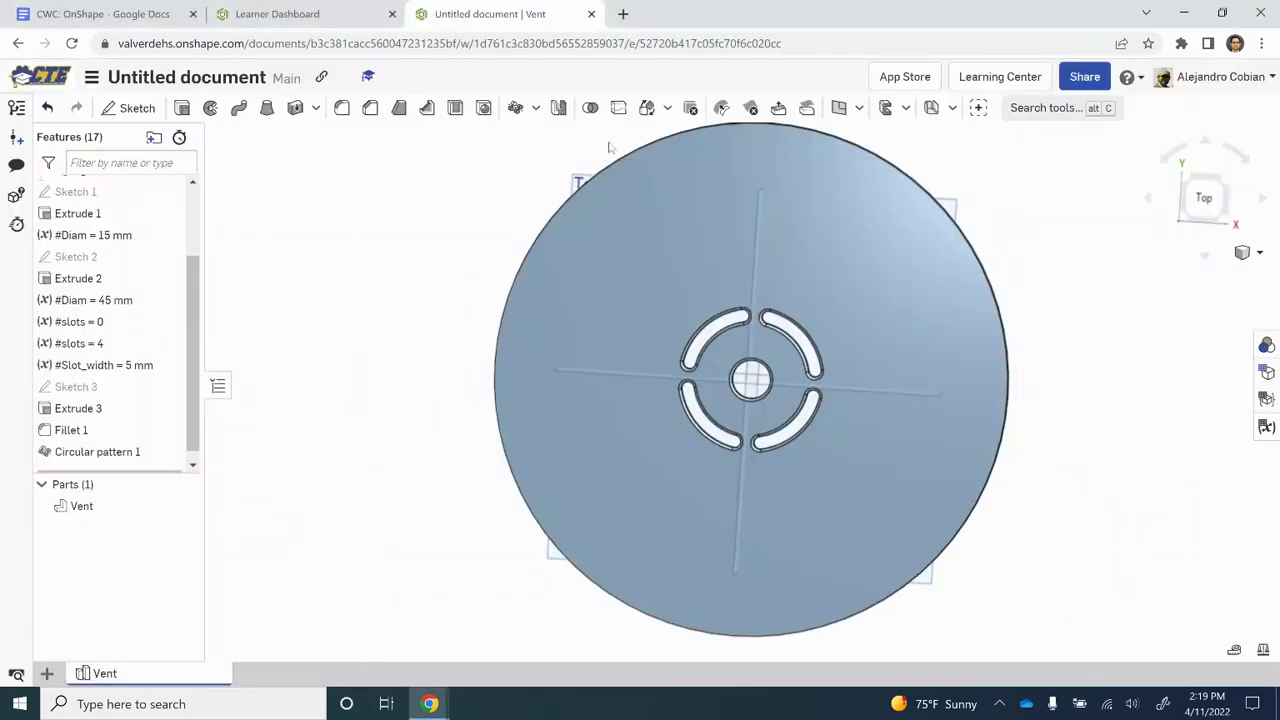
click(536, 108)
click(556, 165)
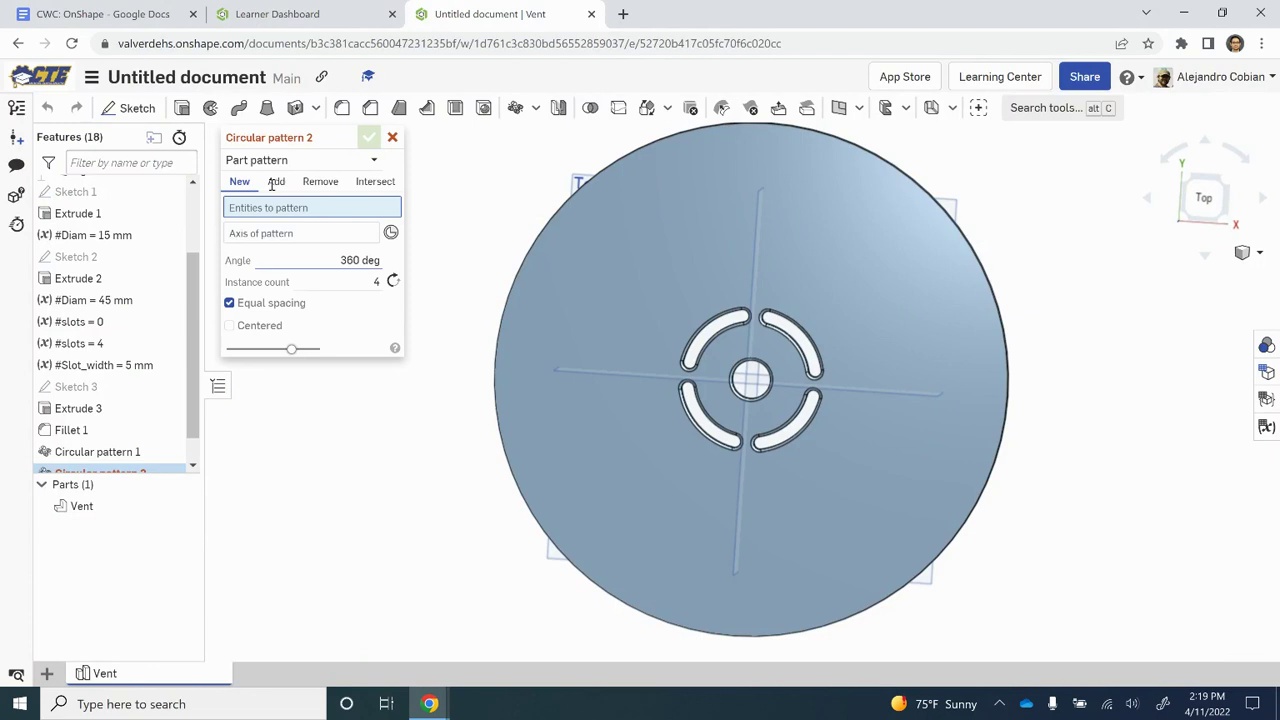
click(286, 162)
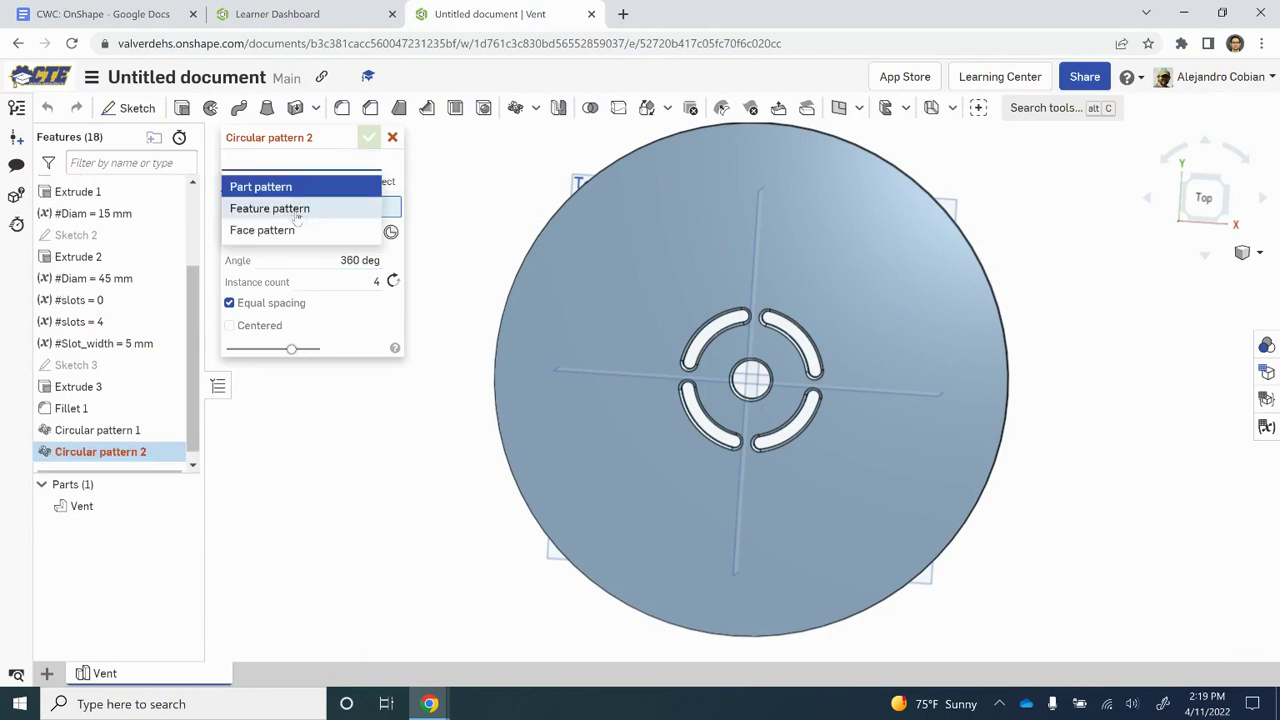
click(296, 213)
click(339, 217)
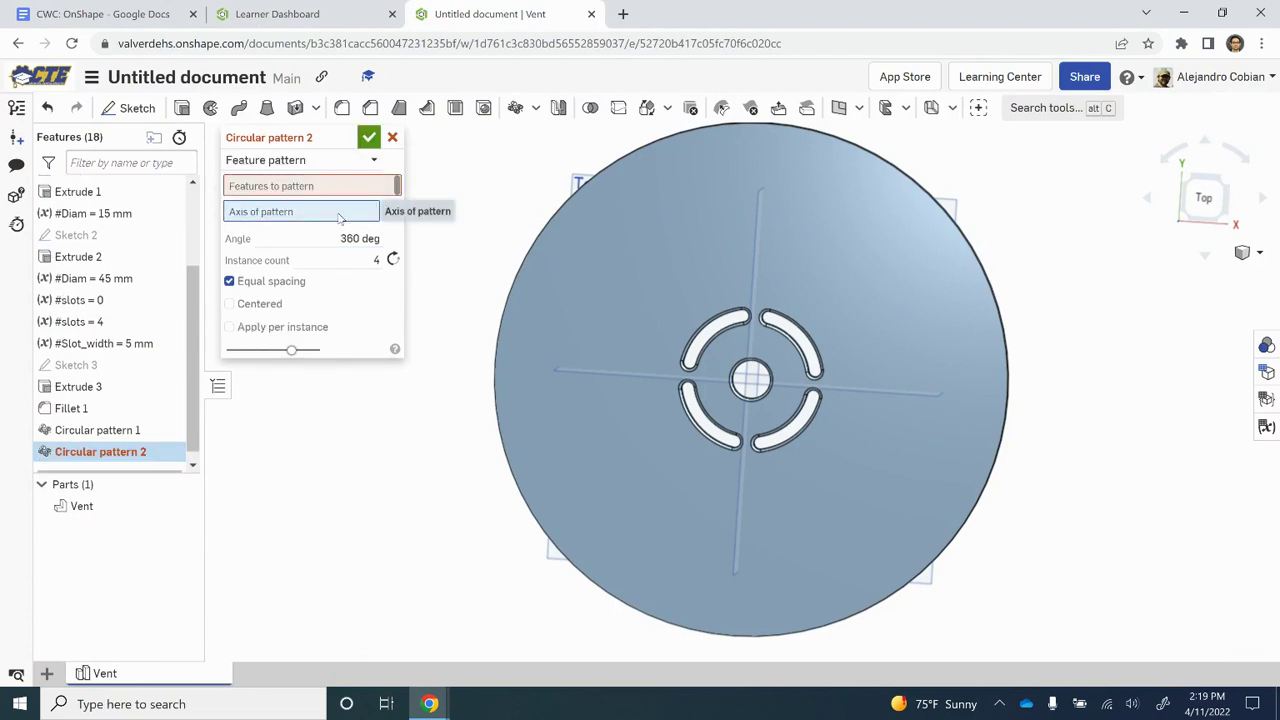
click(990, 268)
Add #Diam = 45 mm to the features to pattern
click(322, 189)
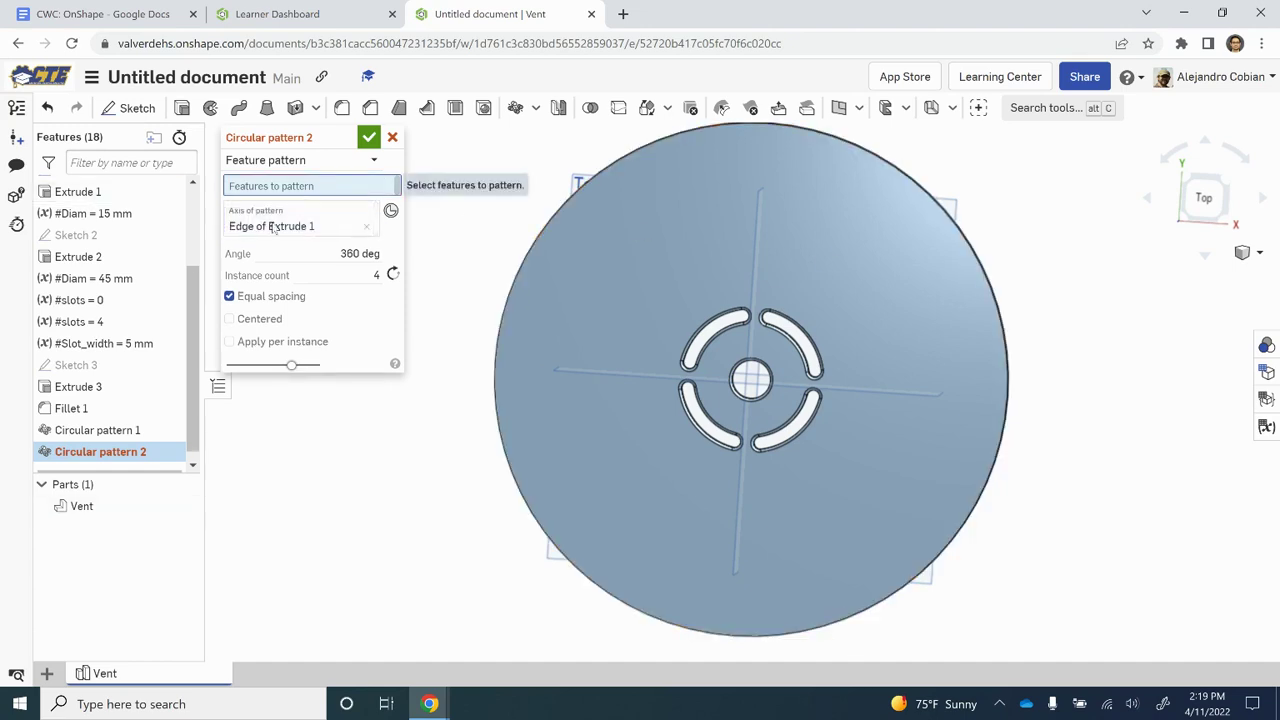
key(alt+Tab)
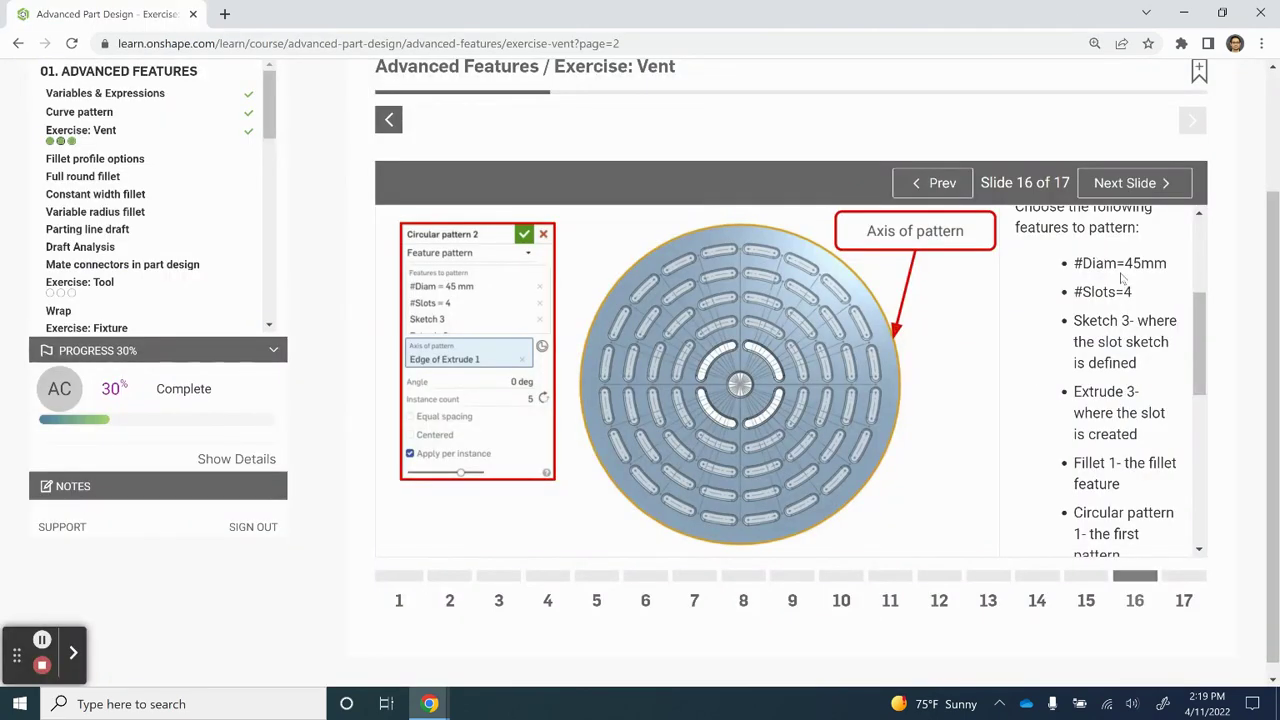
scroll(1103, 452, down, 2)
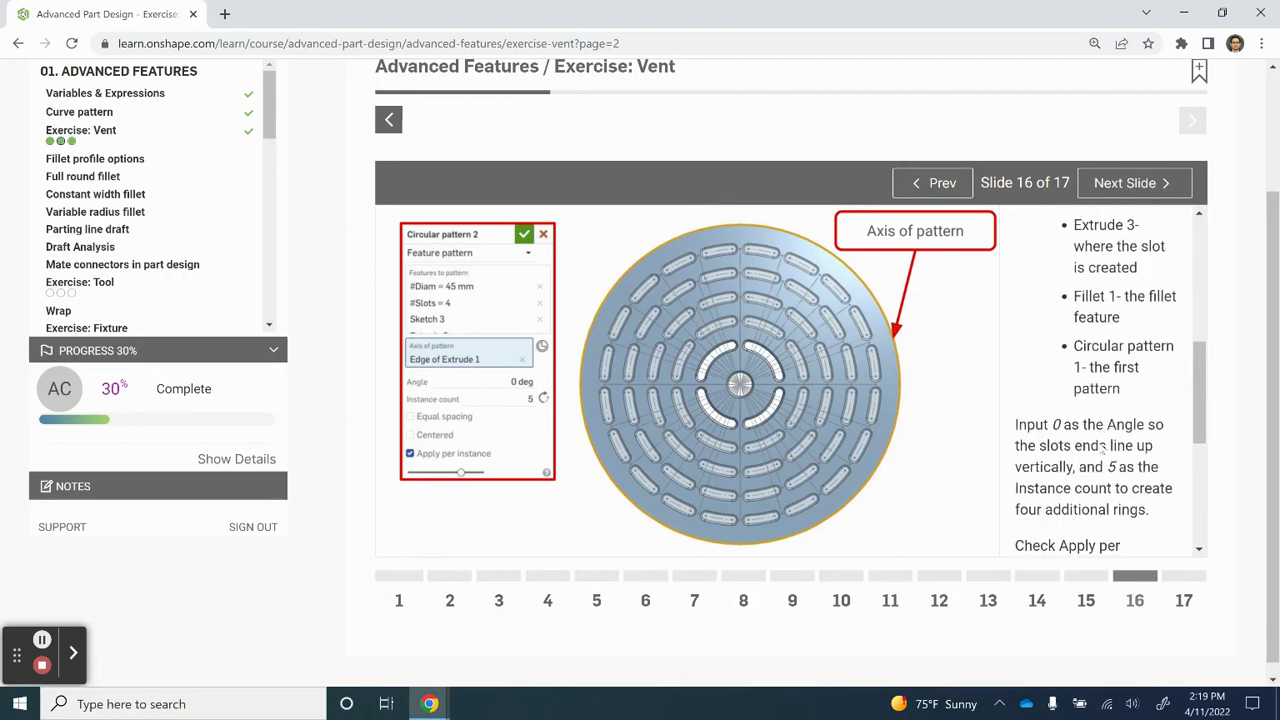
scroll(1103, 452, up, 2)
key(alt+Tab)
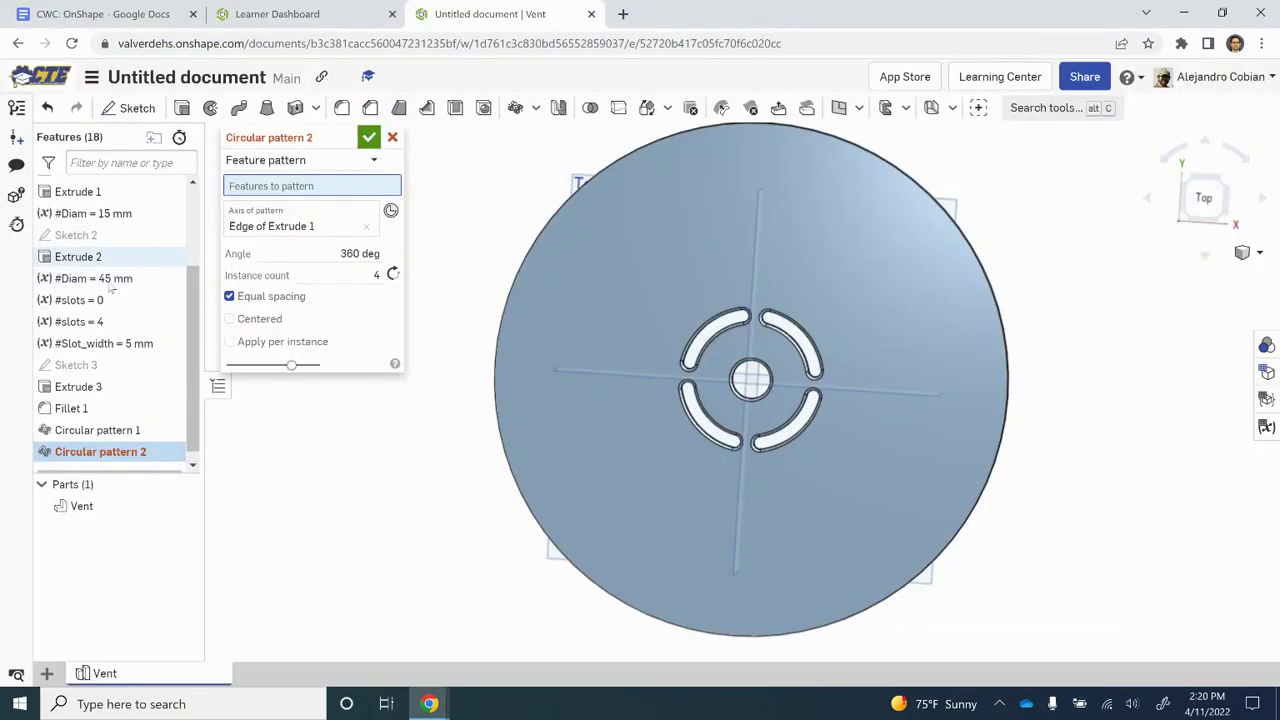
click(100, 282)
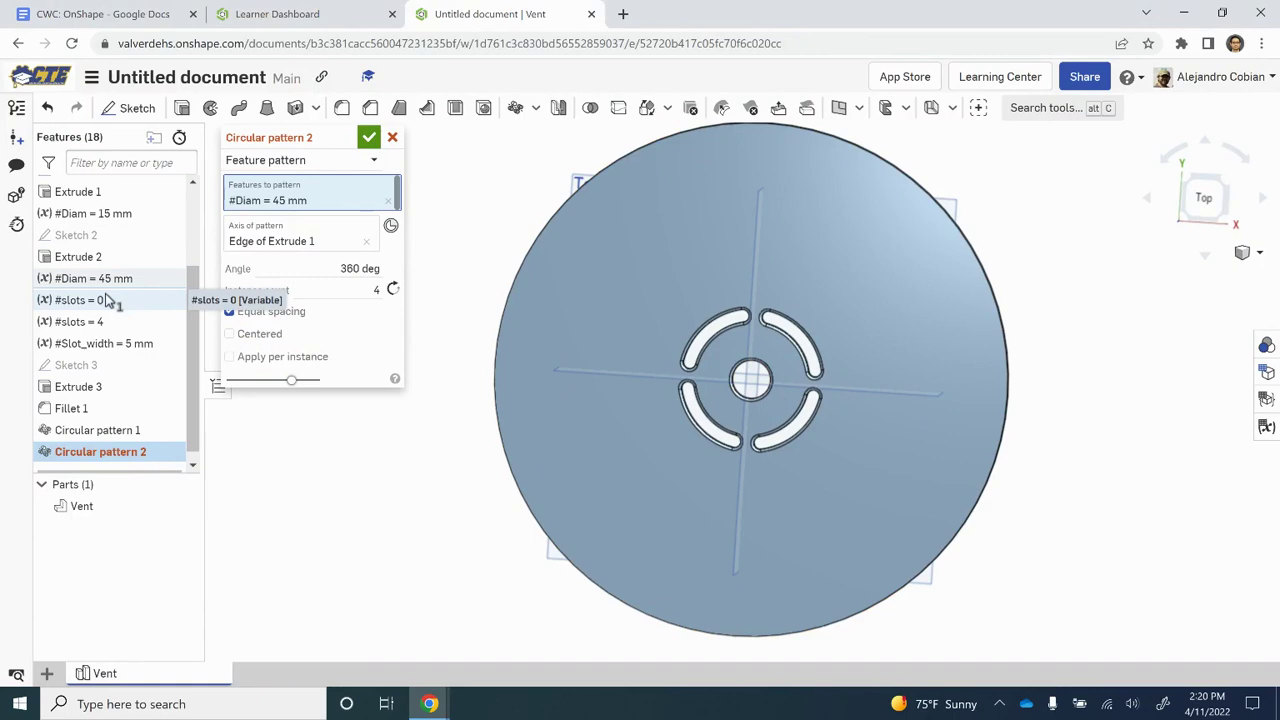
key(alt+Tab)
key(alt+Tab)
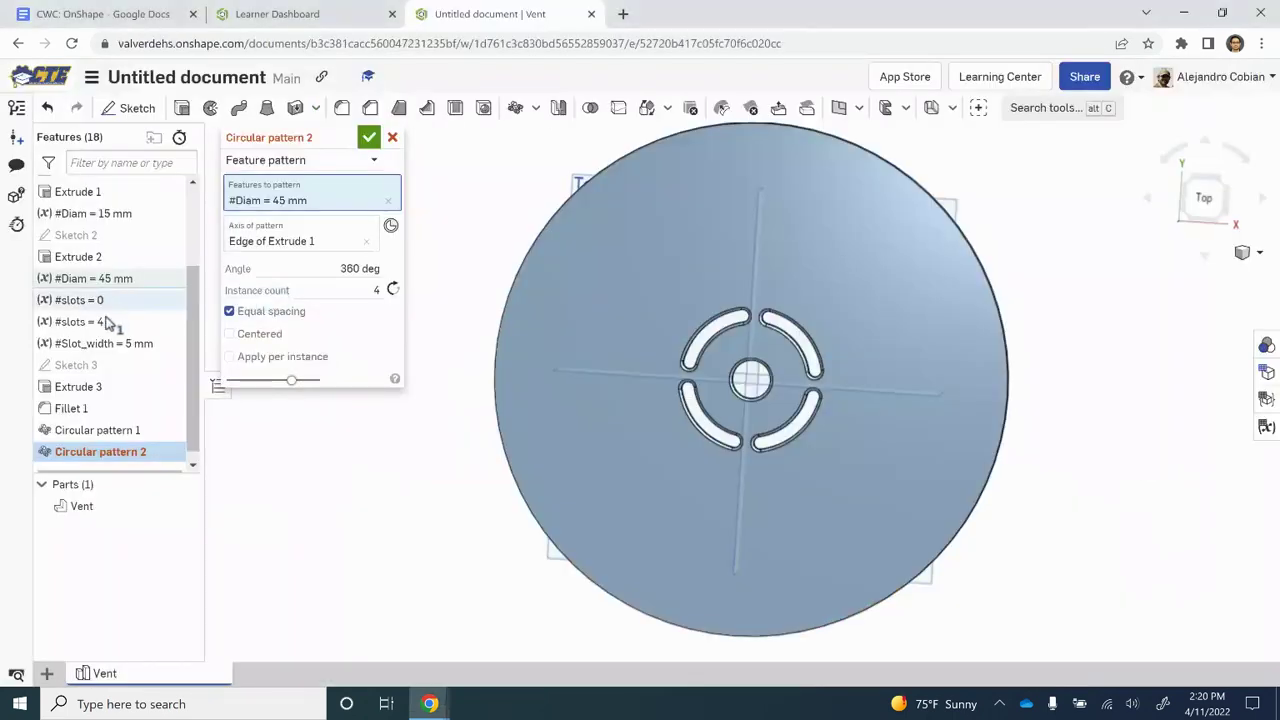
Add Sketch 3 and Fillet 1 to the patterned features
key(alt+Tab)
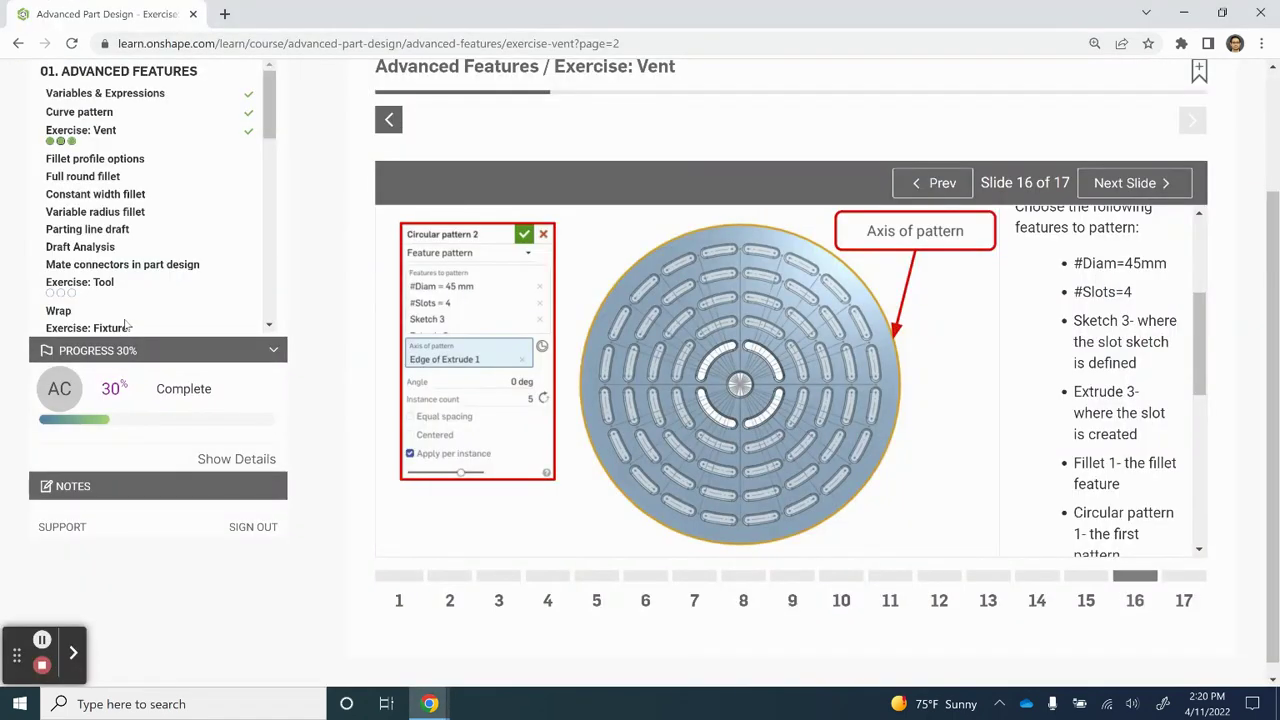
key(alt+Tab)
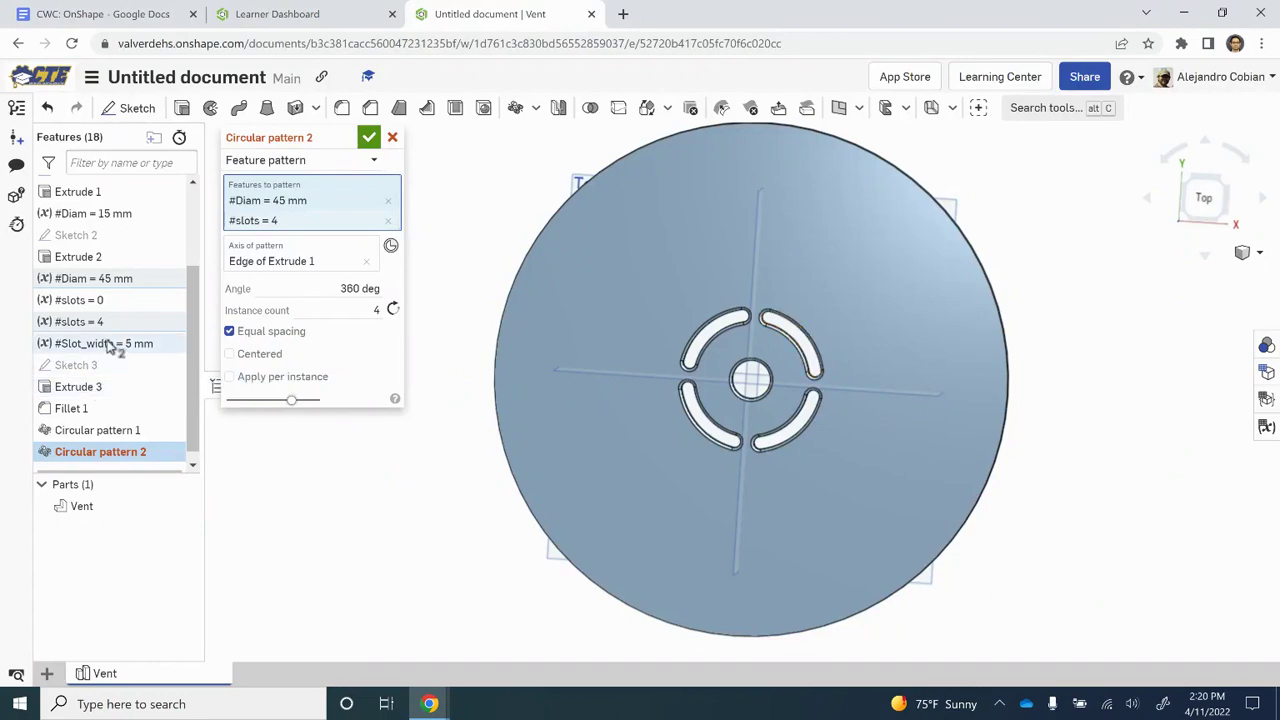
scroll(116, 317, down, 1)
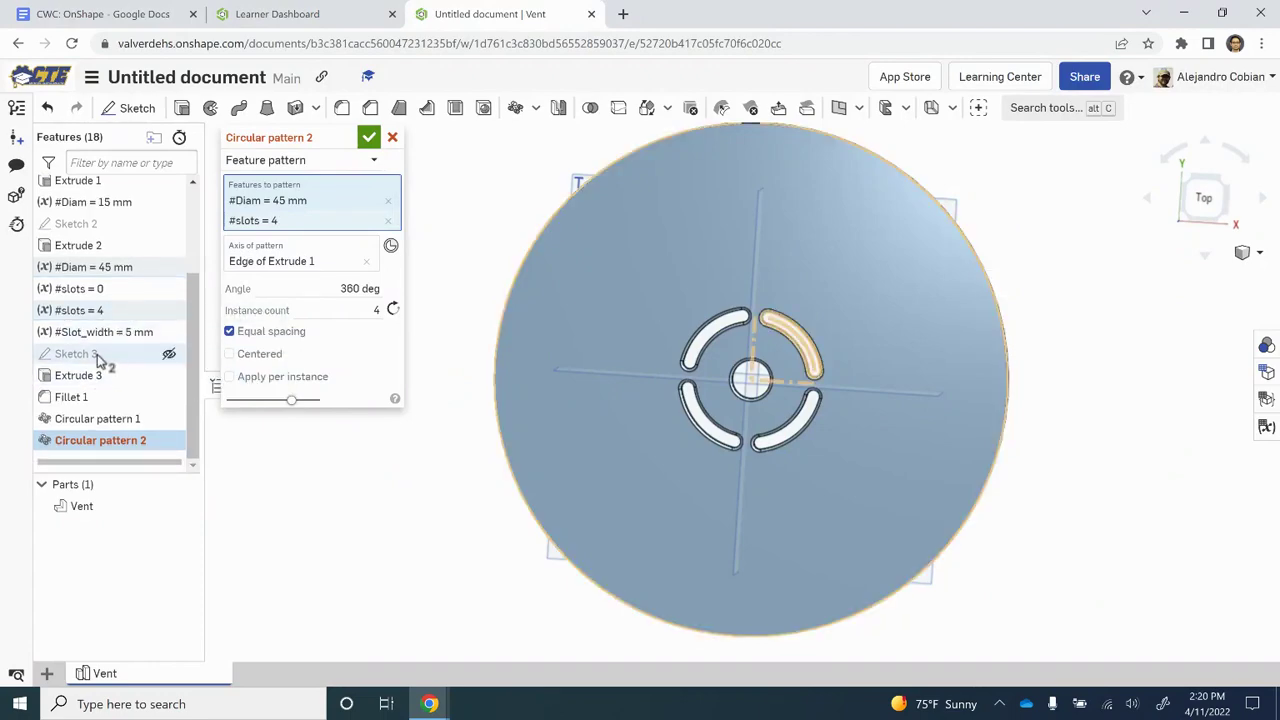
click(97, 354)
key(alt+Tab)
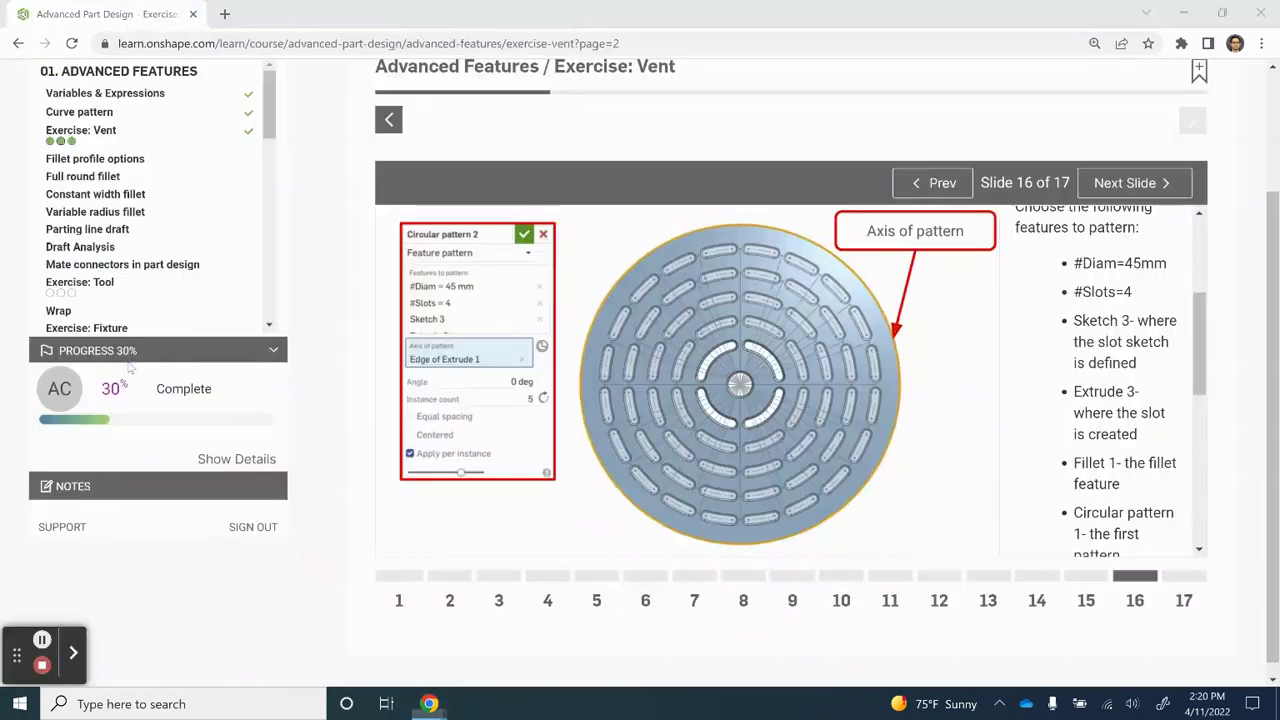
key(alt+Tab)
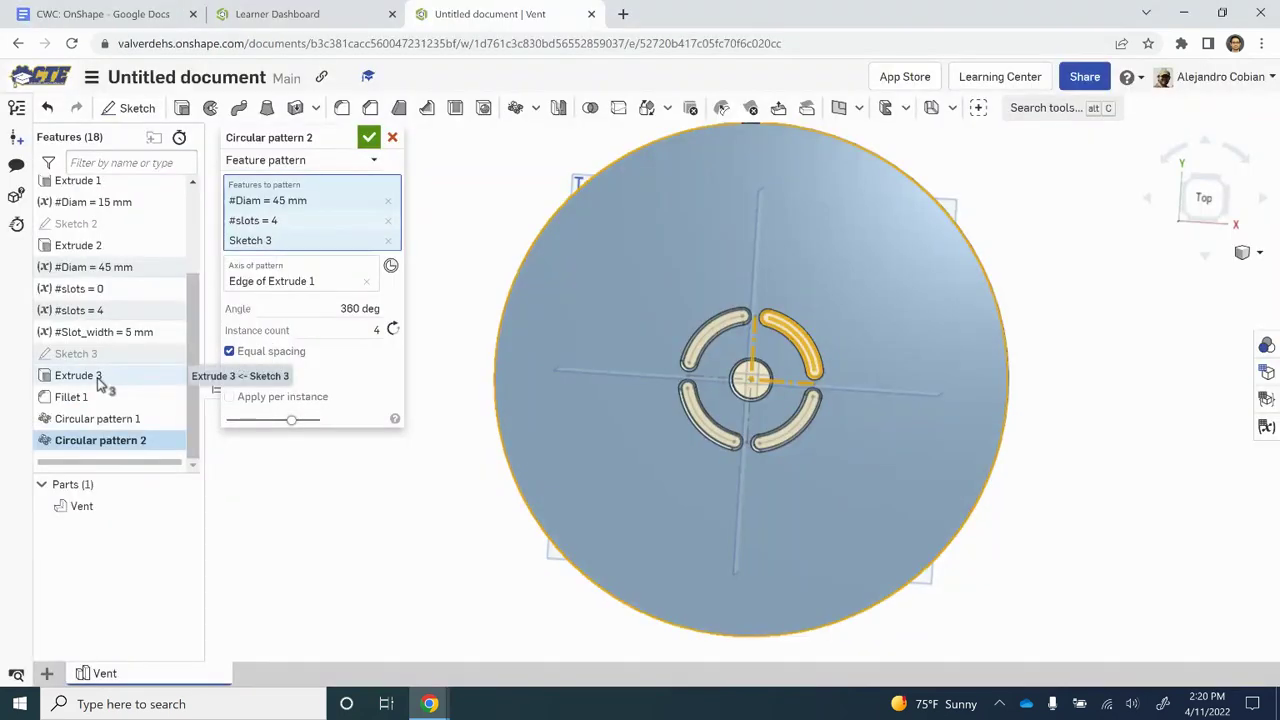
key(alt+Tab)
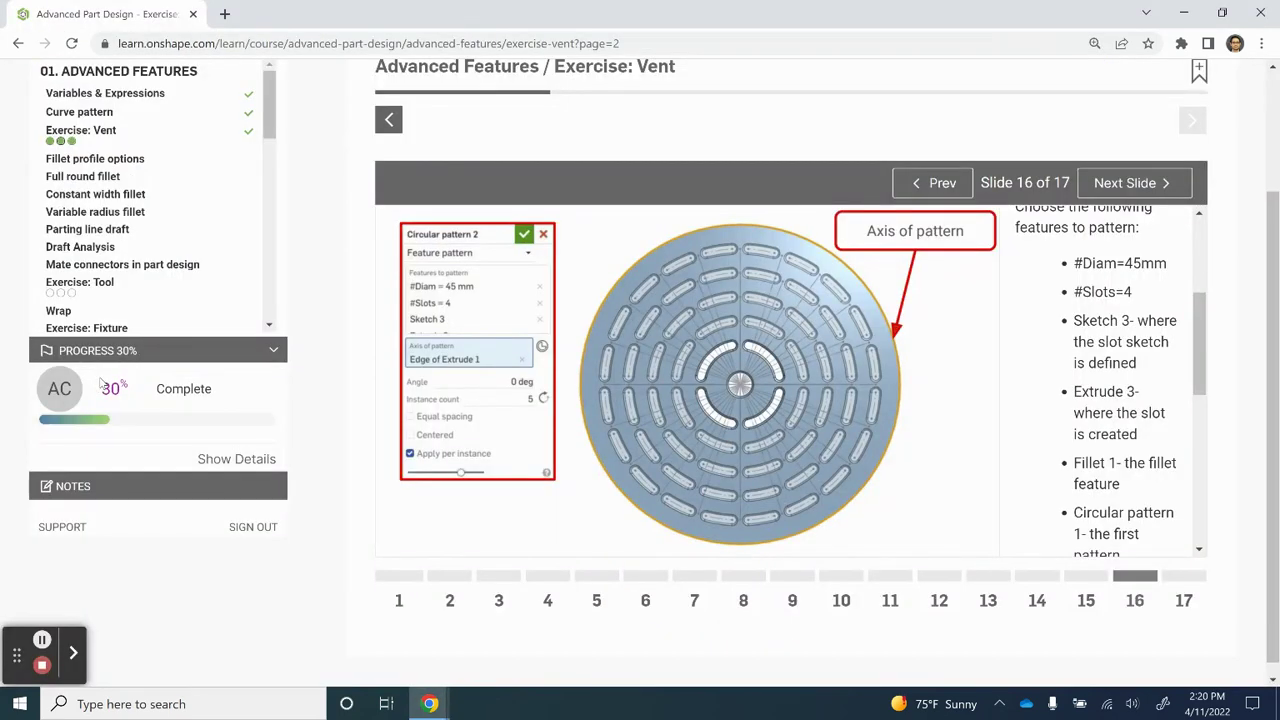
key(alt+Tab)
click(86, 397)
key(alt+Tab)
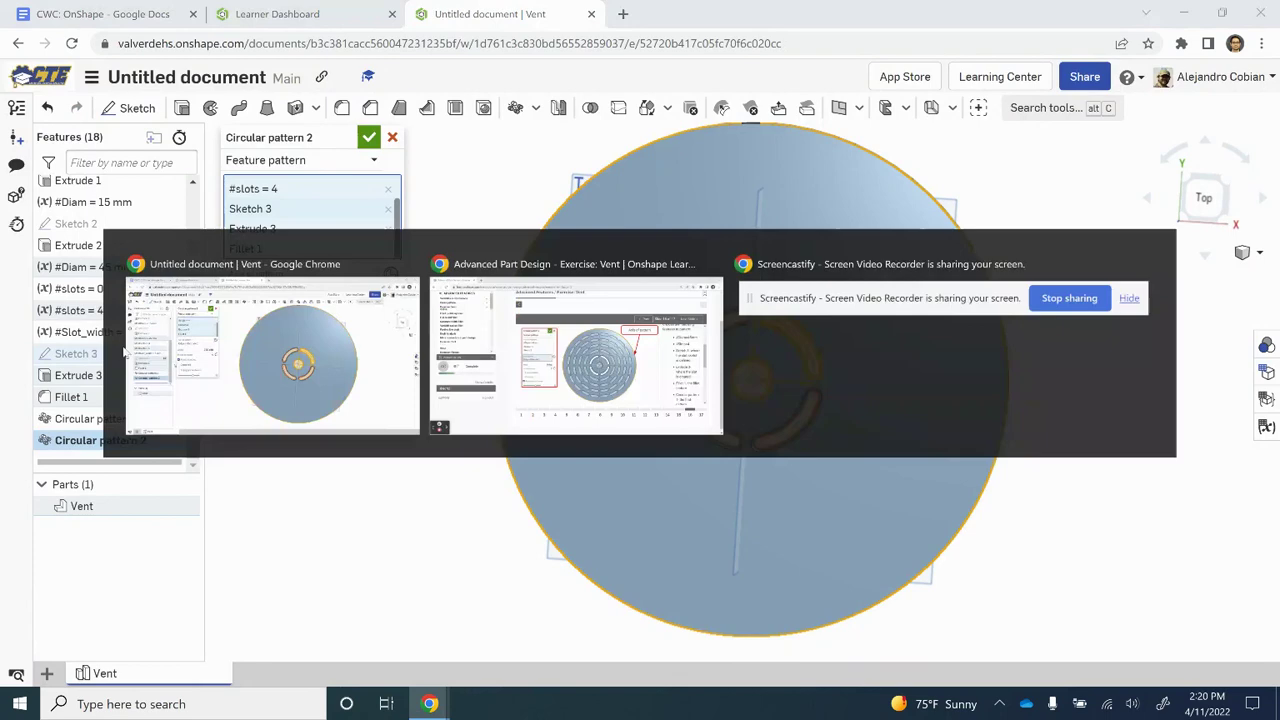
key(alt+Tab)
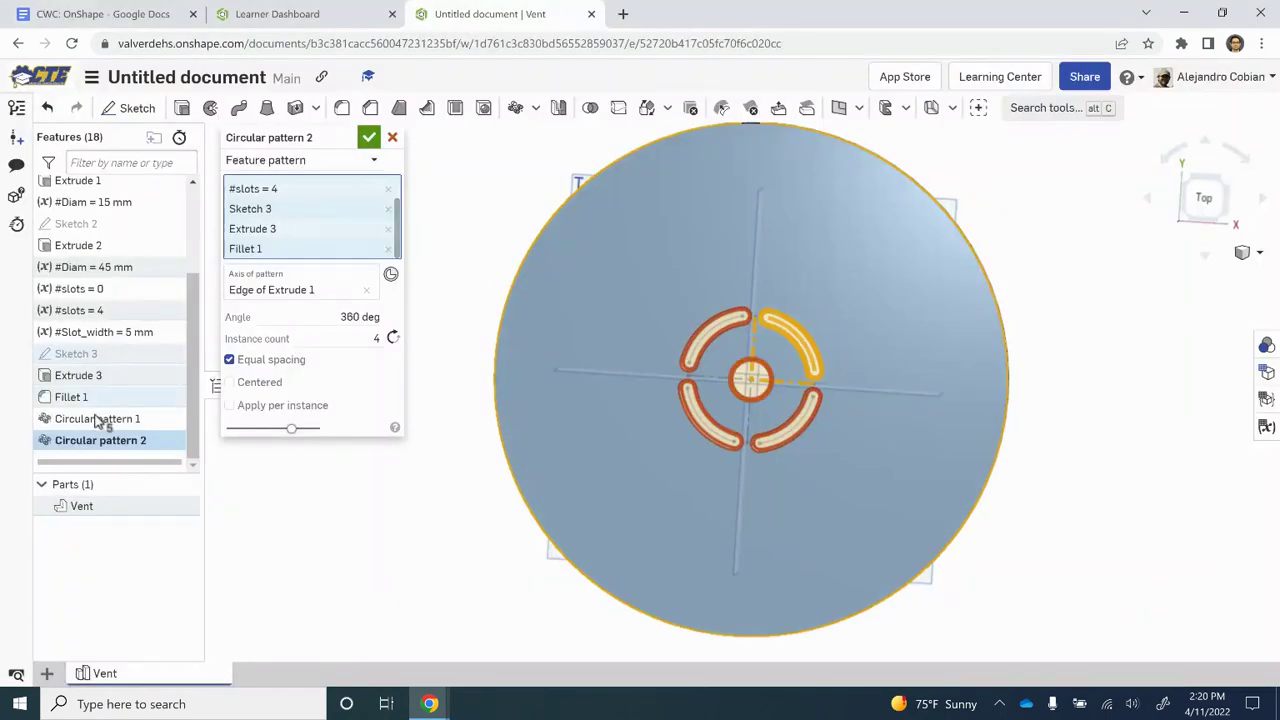
key(alt+Tab)
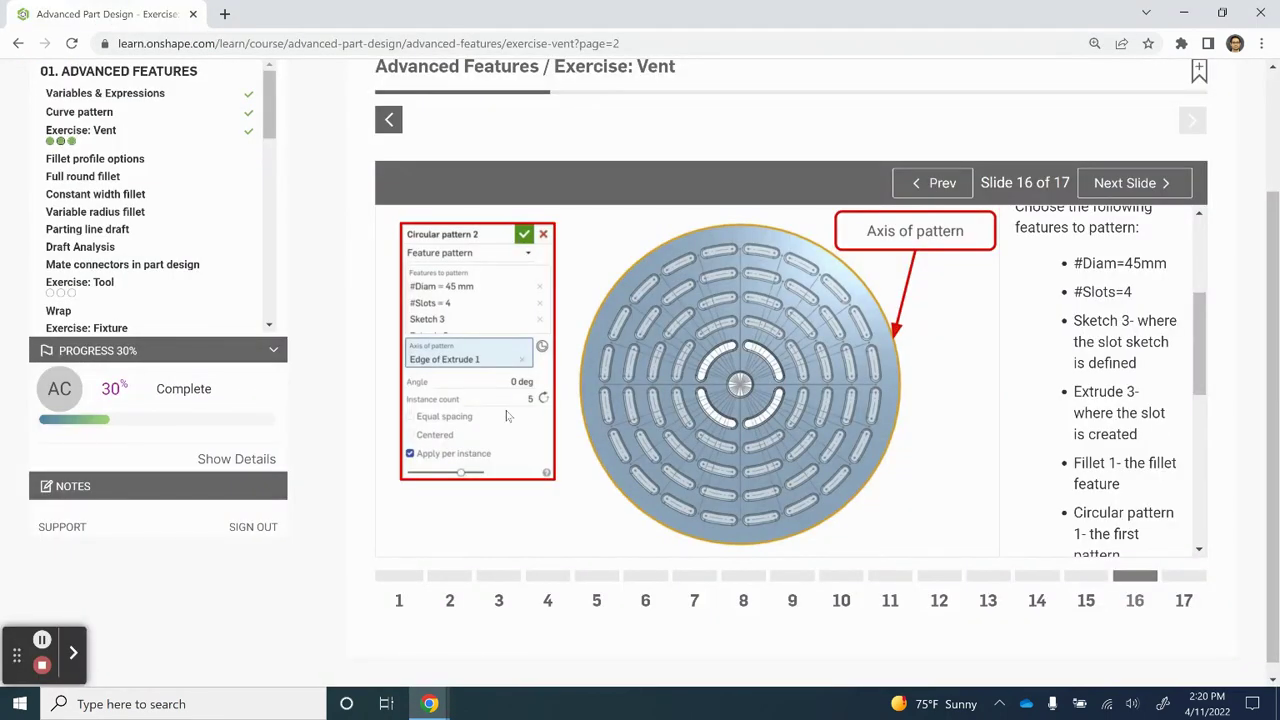
Set Circular pattern 2's instance count to 5 and select the angle value for editing
key(alt+Tab)
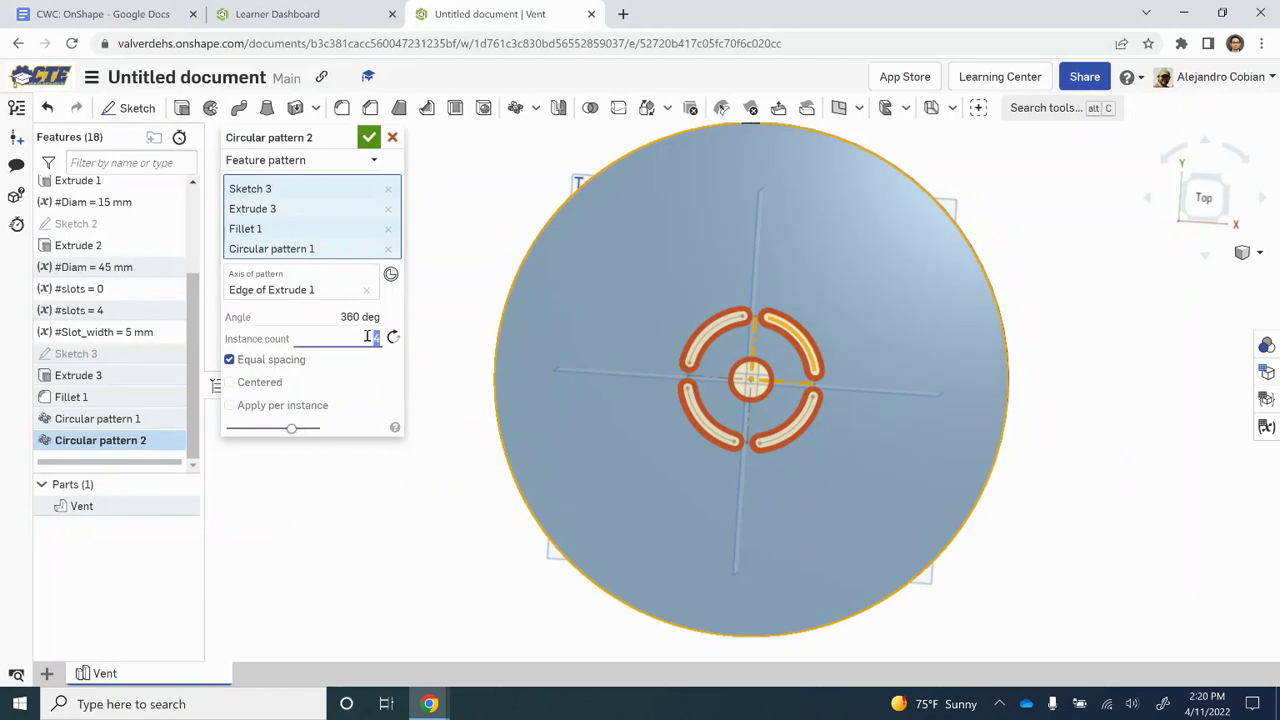
text(5)
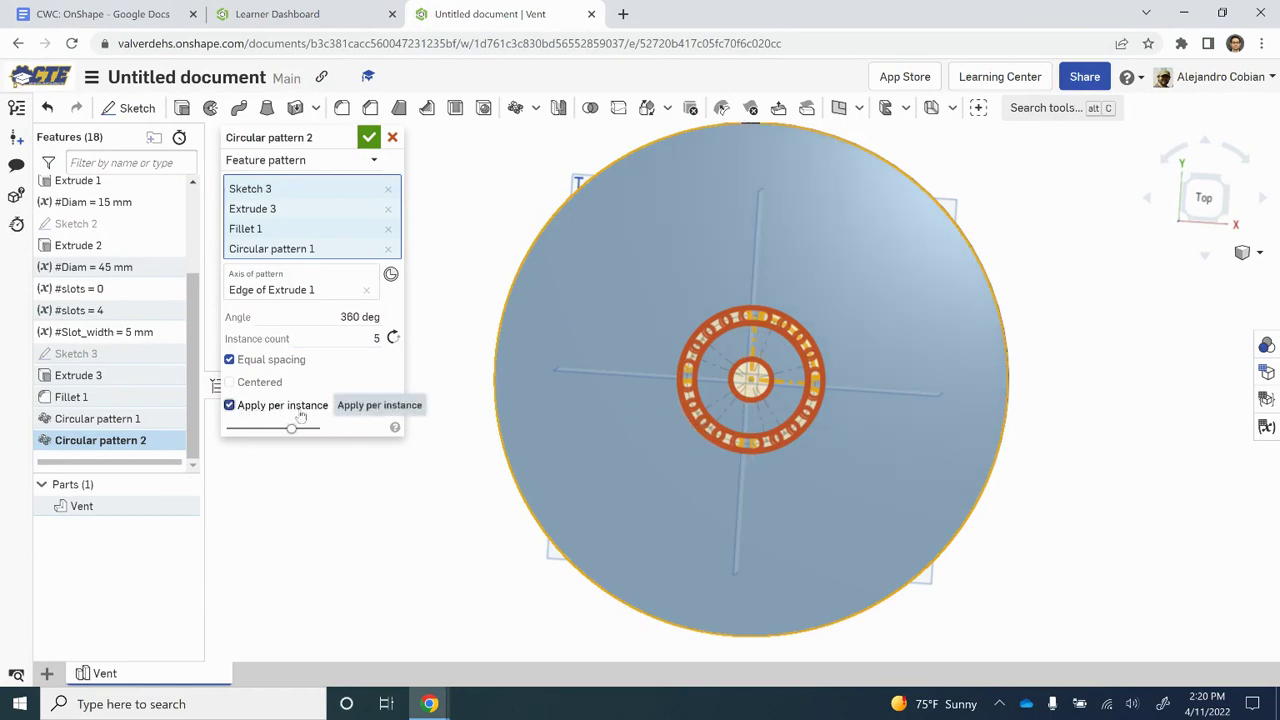
click(341, 317)
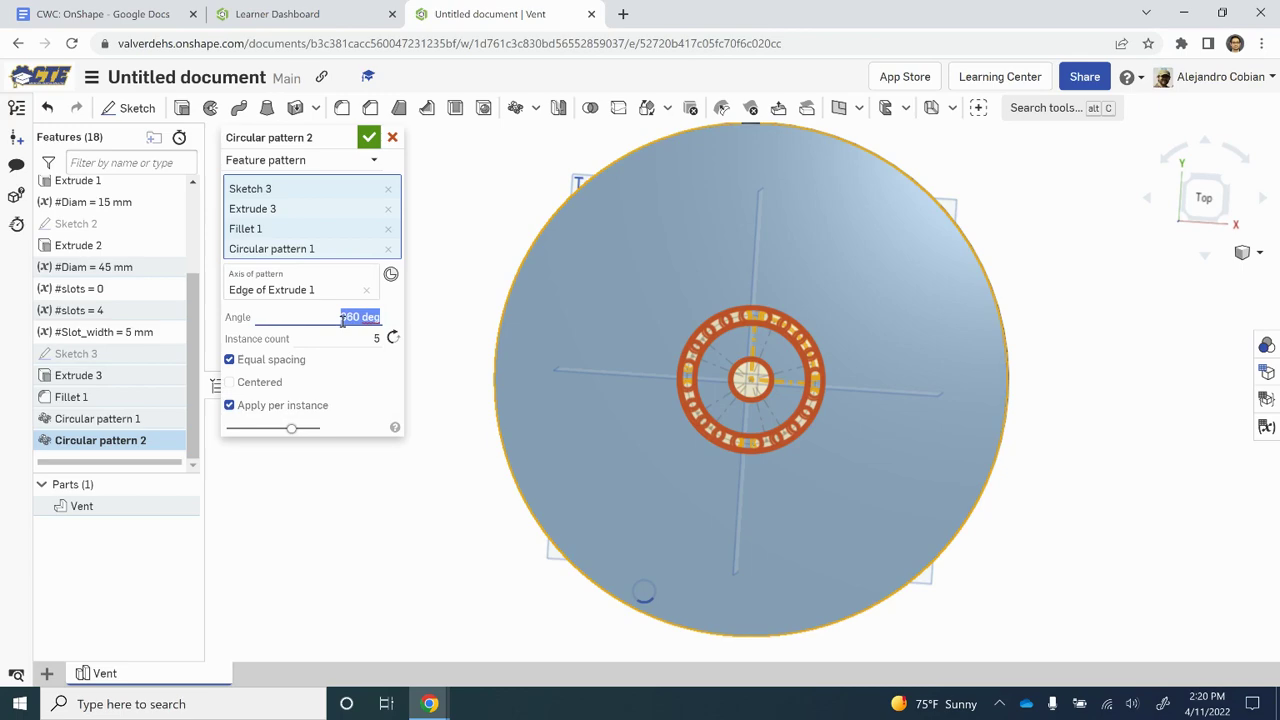